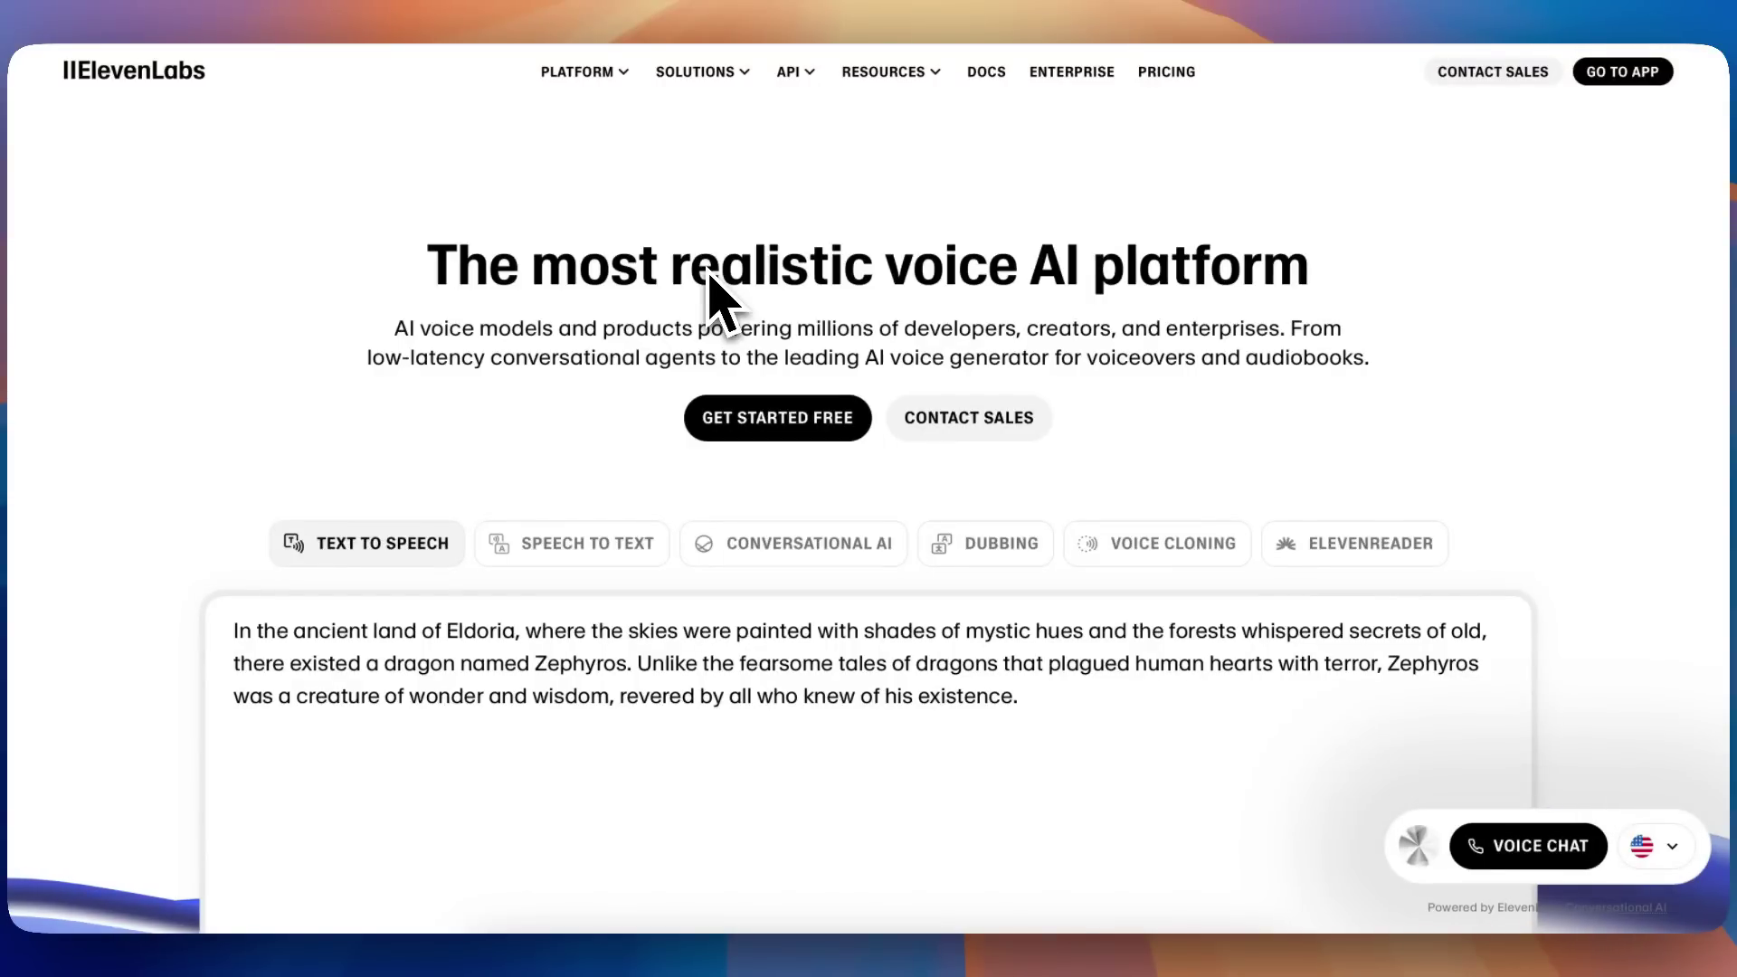
scroll(858, 226, up, 1)
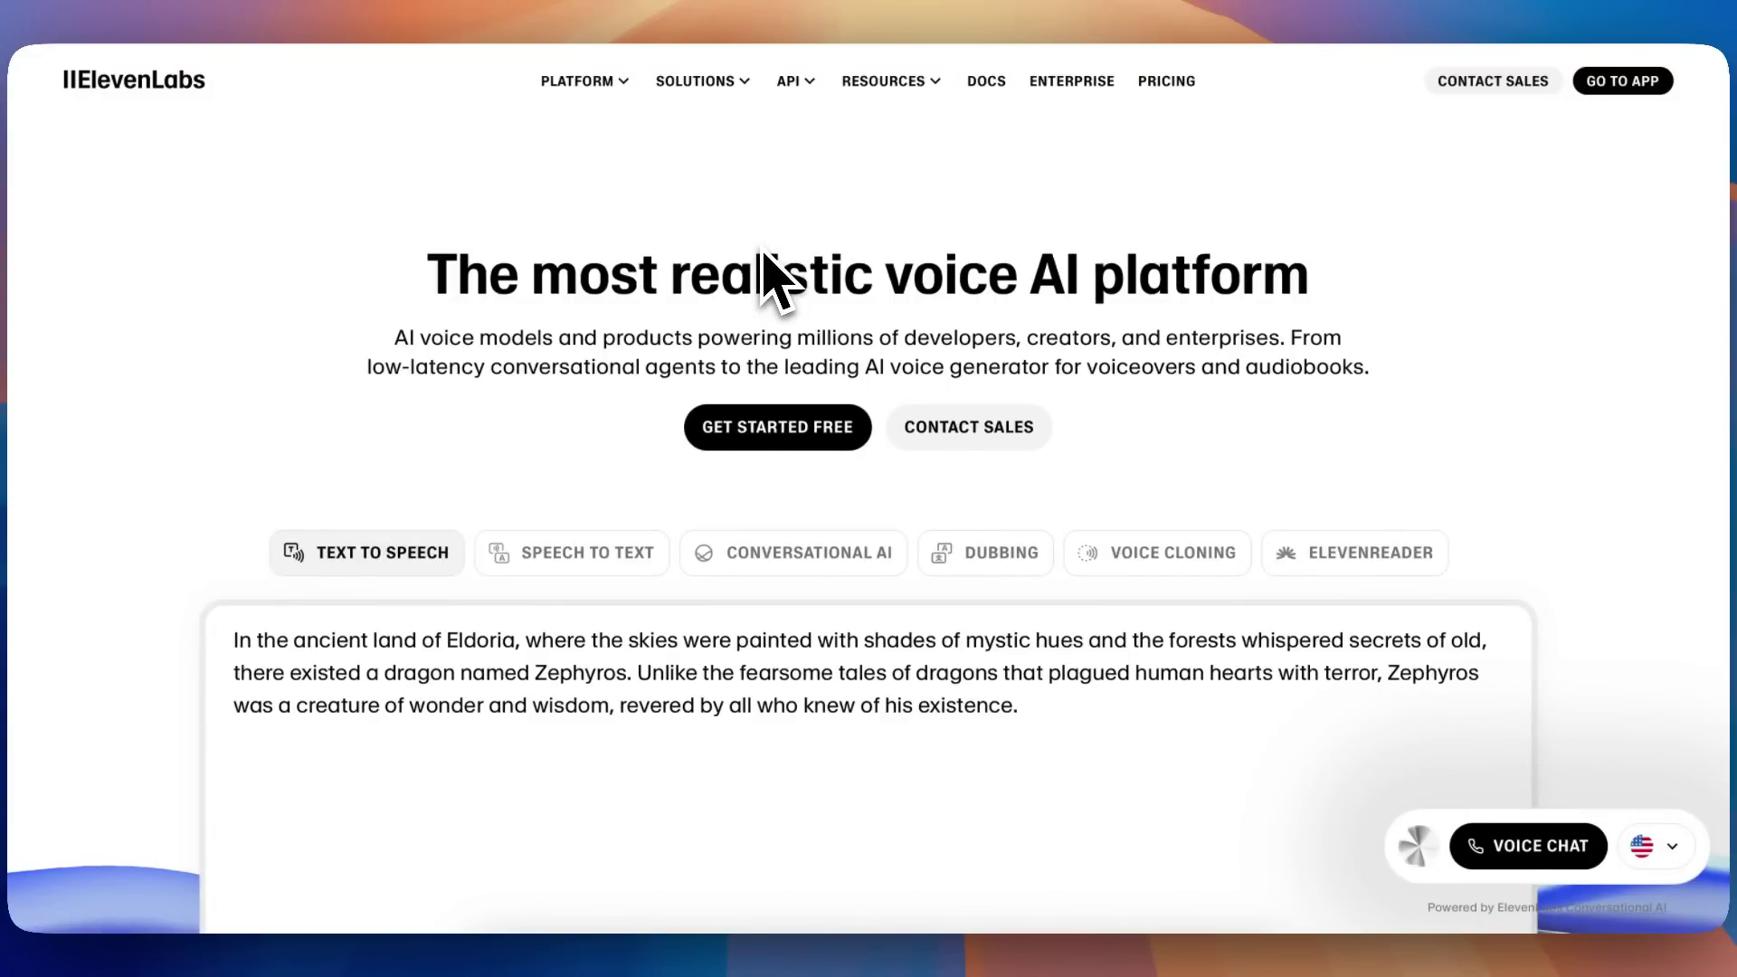
scroll(720, 298, down, 1)
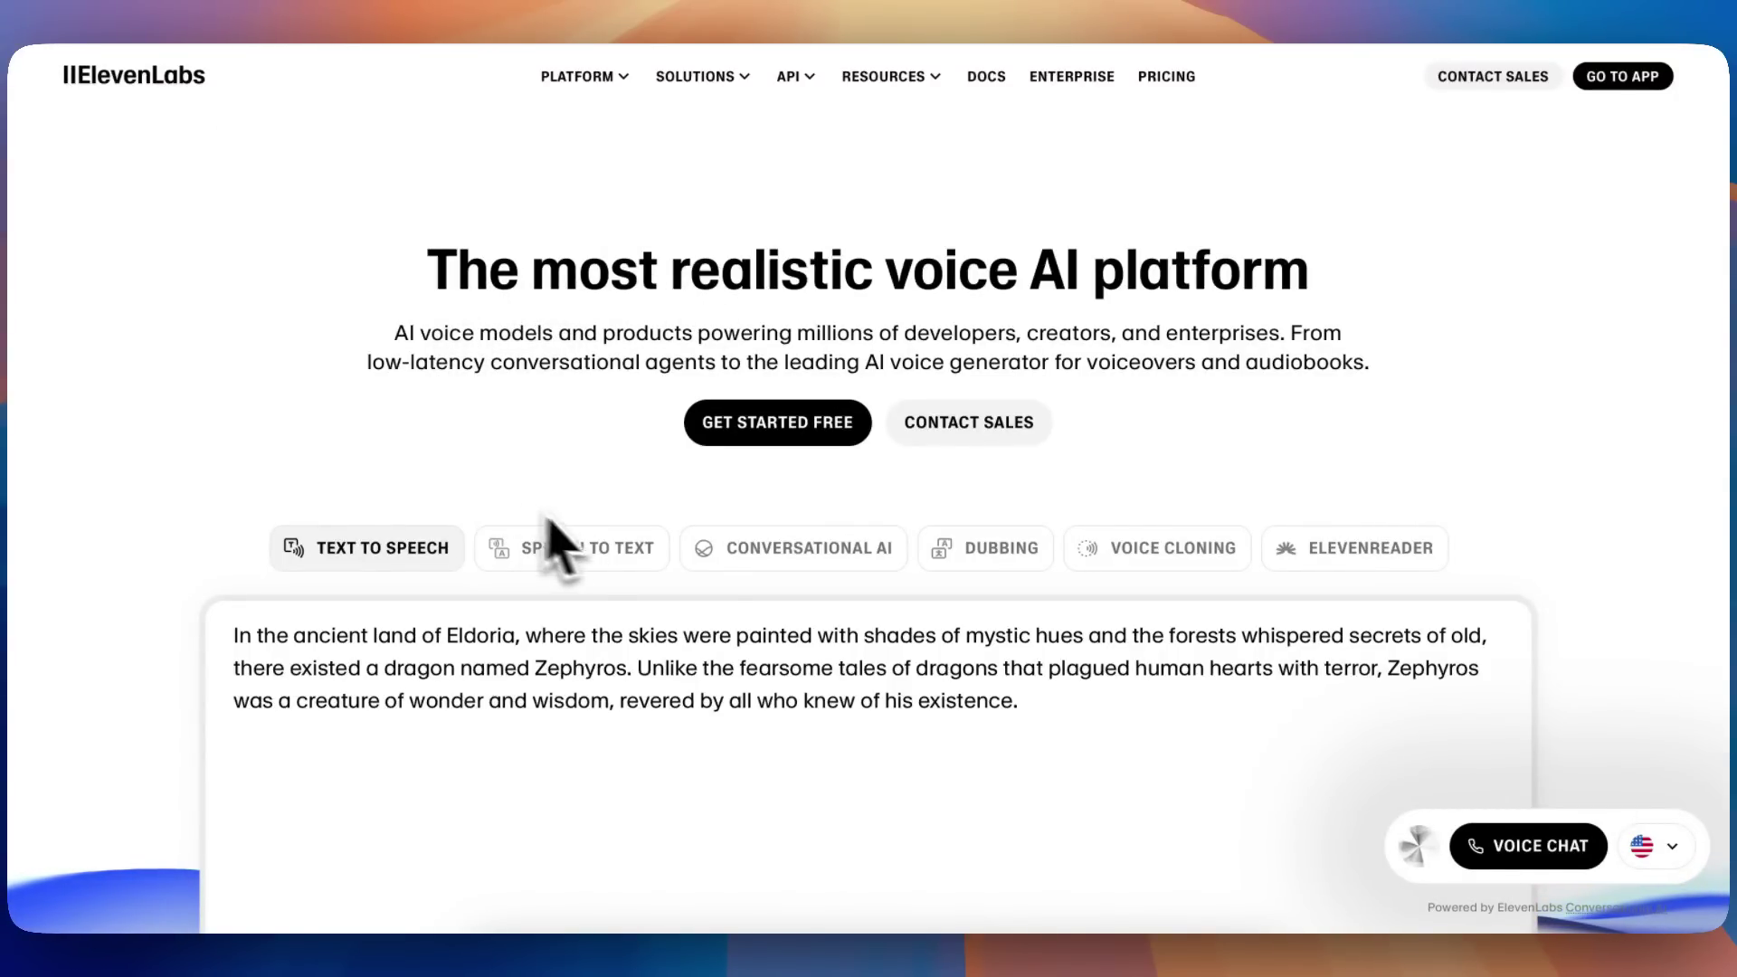
scroll(669, 671, down, 3)
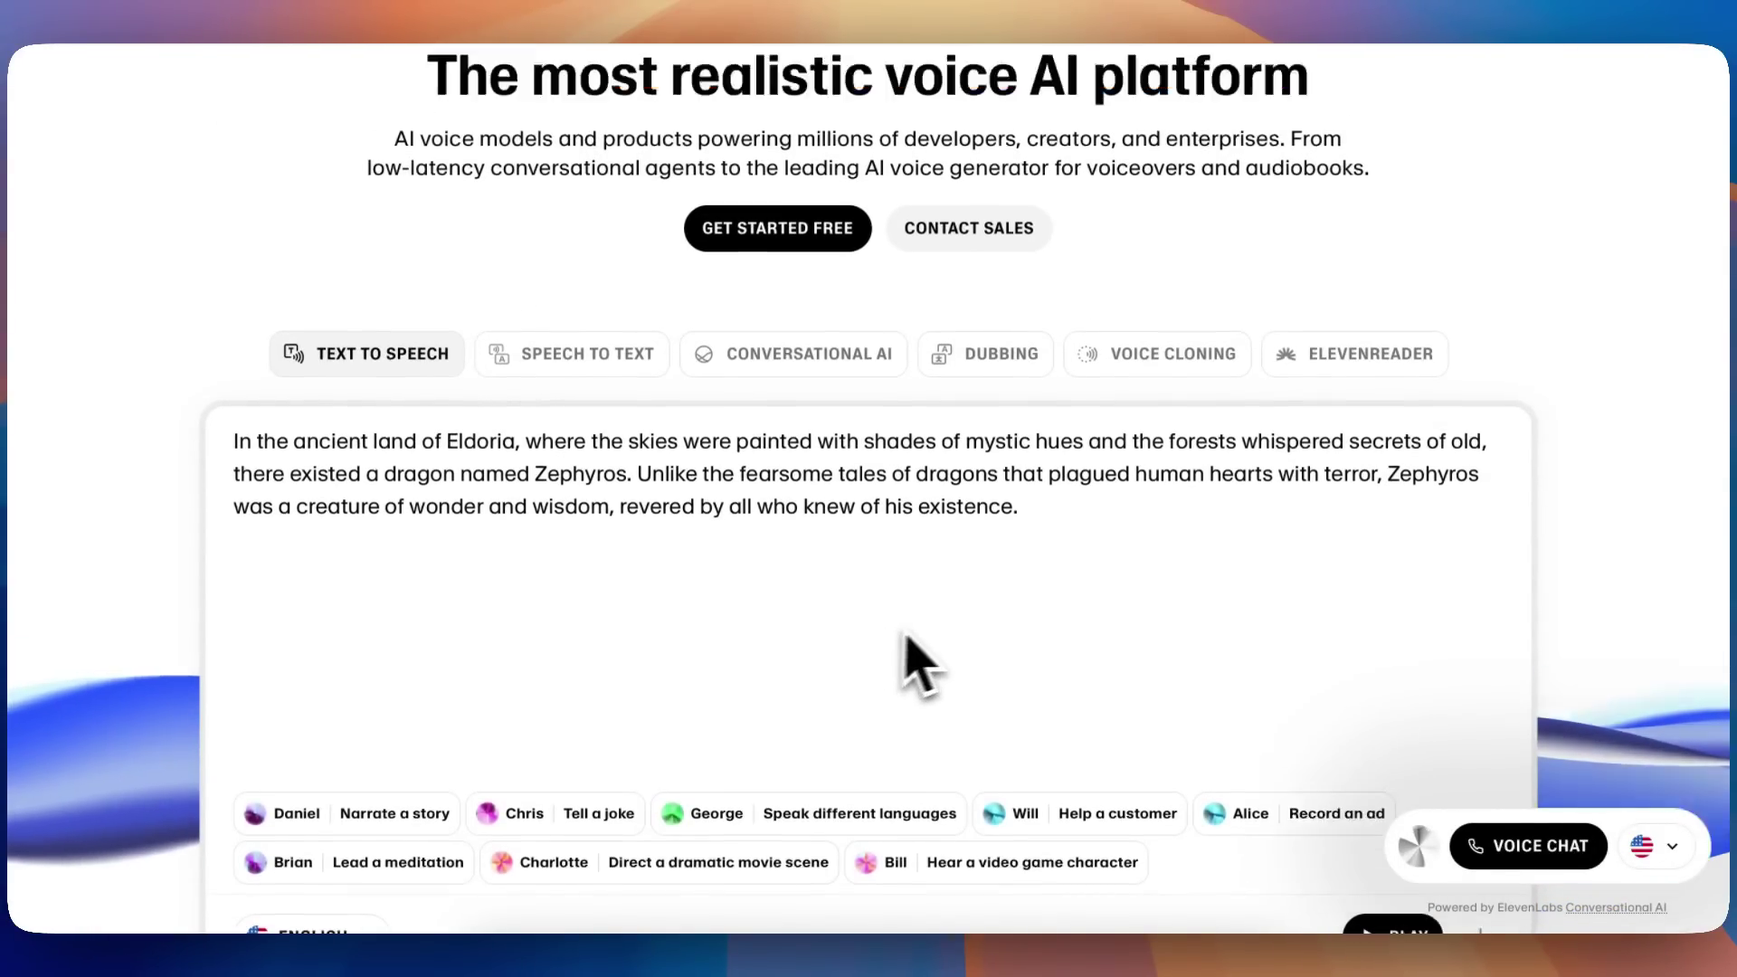
scroll(932, 656, up, 2)
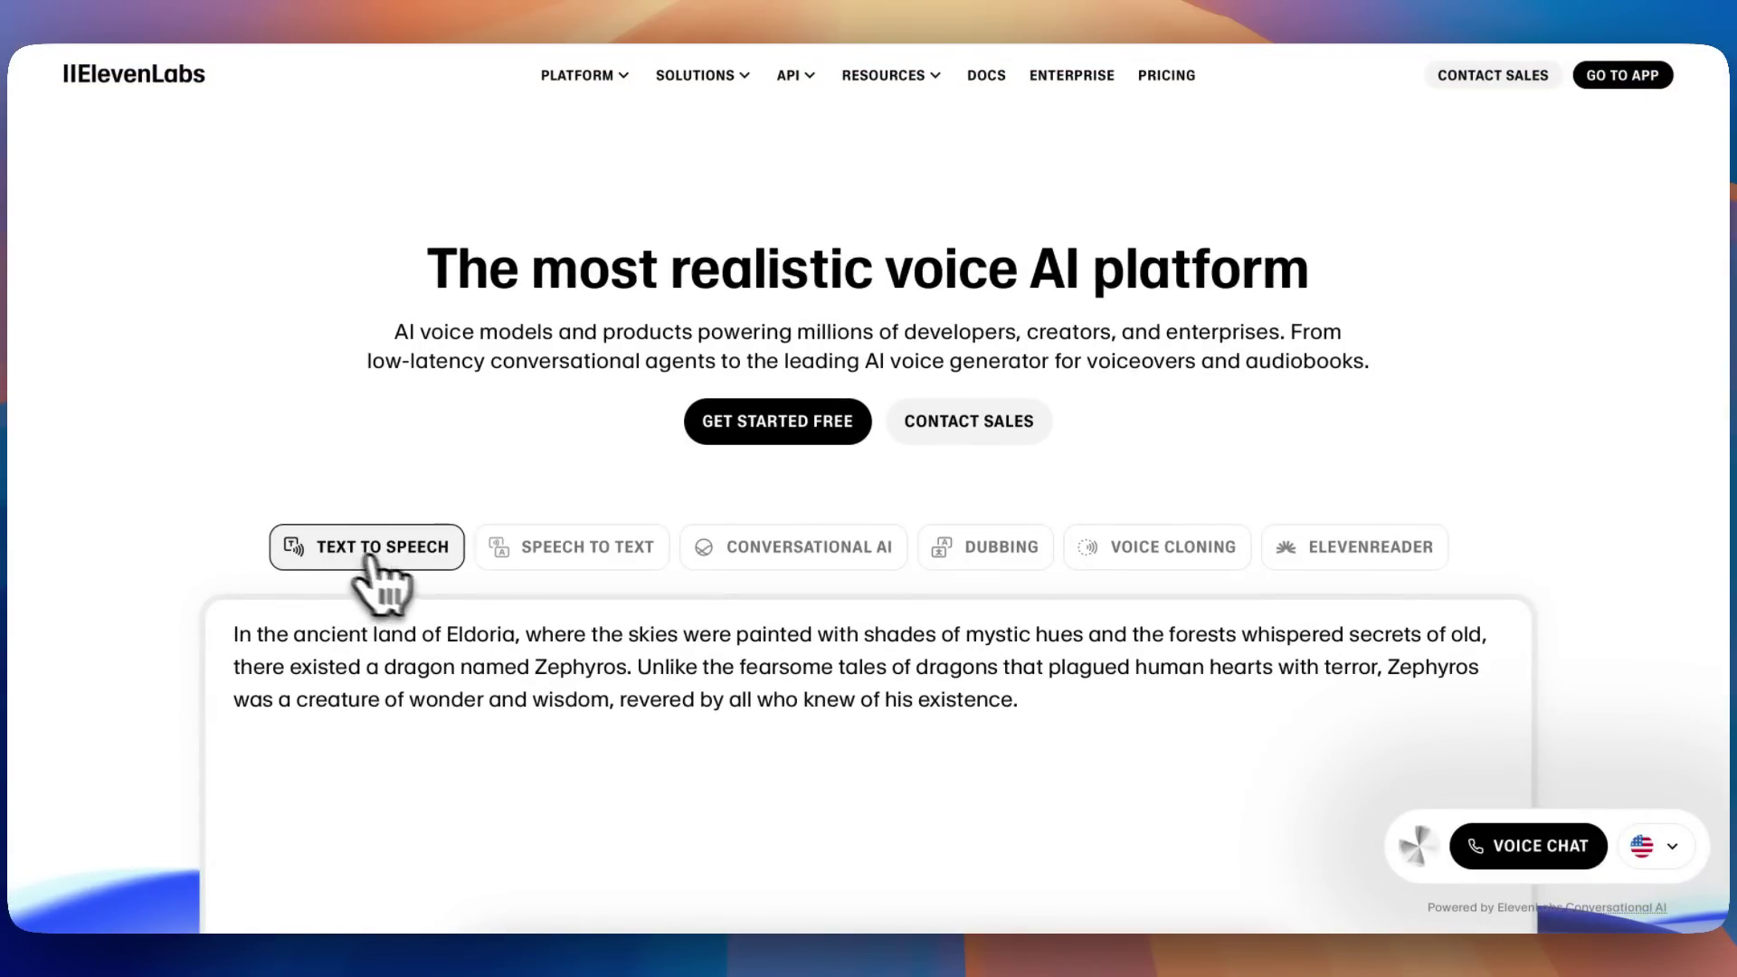
Look through the homepage demos for Speech to Text, Conversational AI, Dubbing, Voice Cloning and ElevenReader, returning to the Text to Speech demo.
click(545, 554)
click(767, 554)
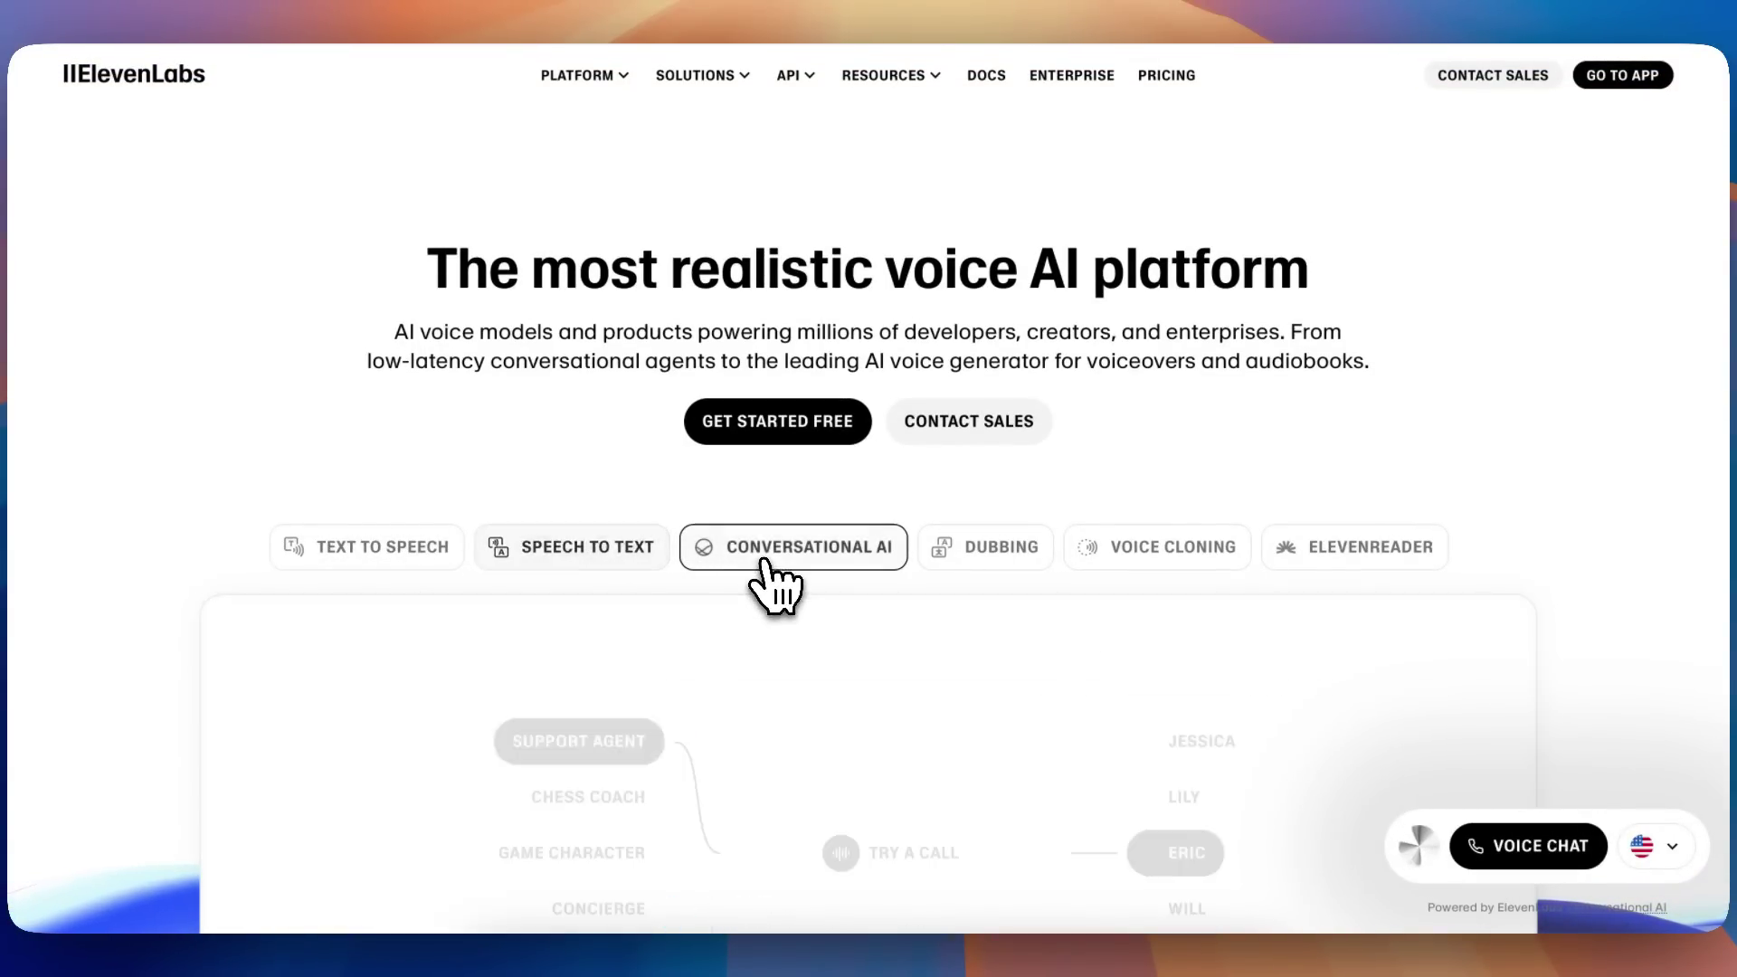
scroll(959, 604, down, 1)
click(1015, 513)
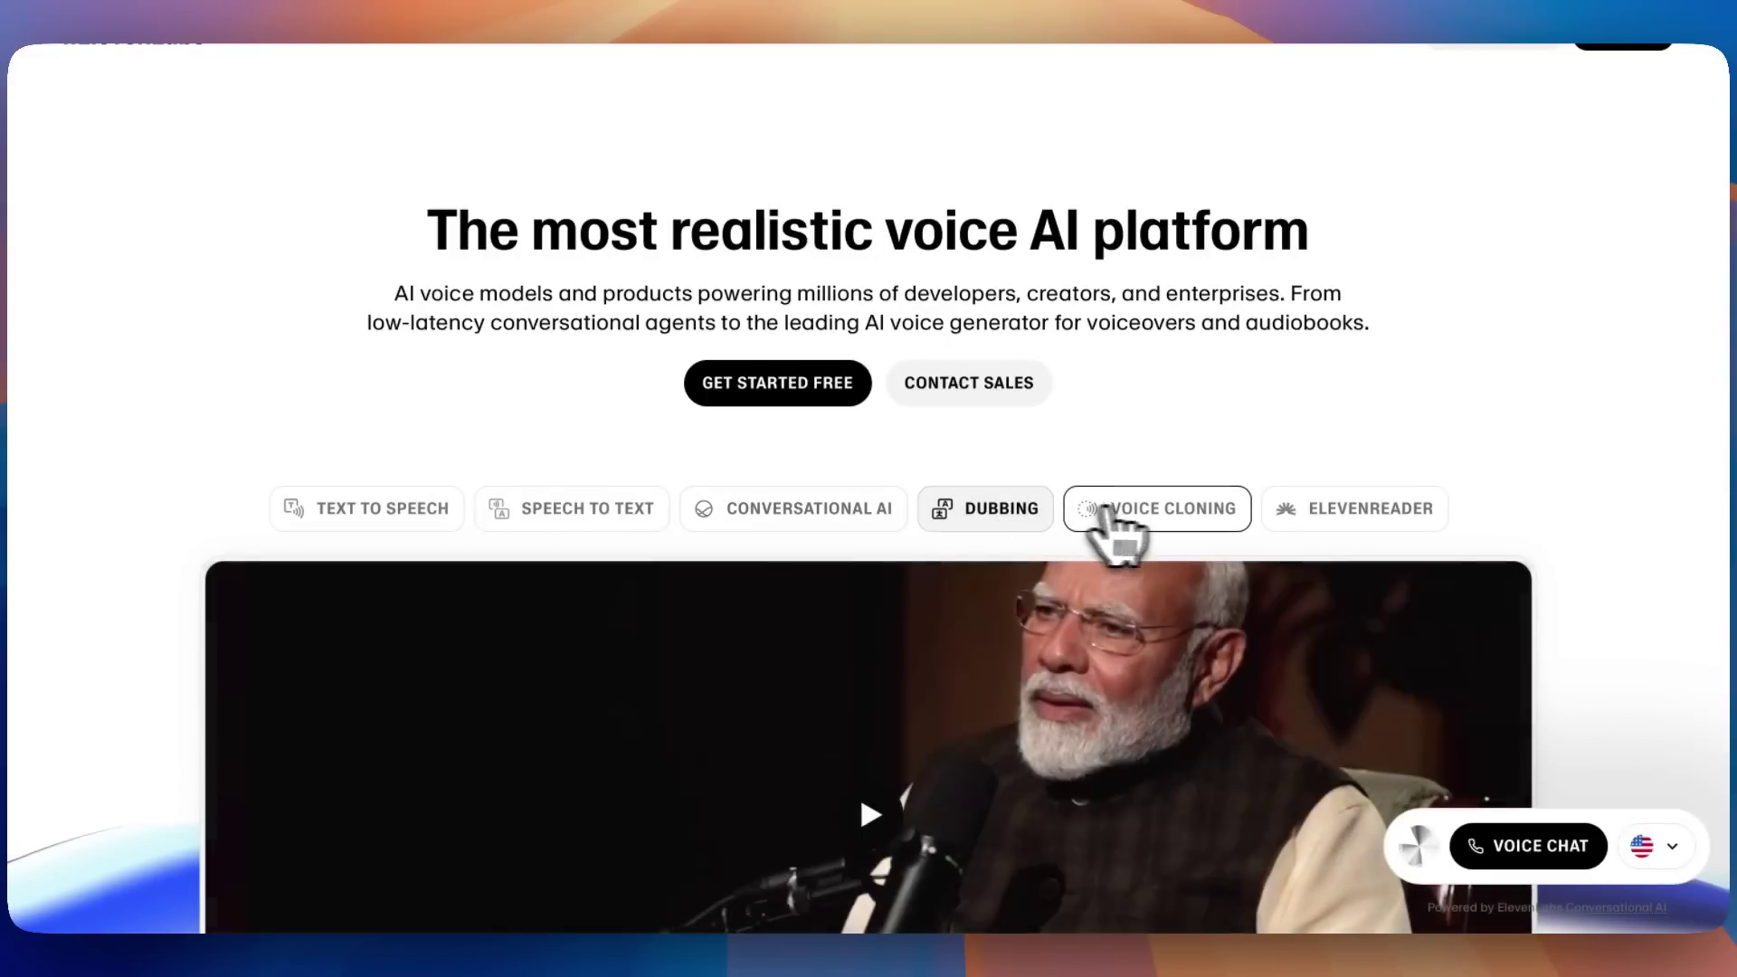
click(1179, 521)
click(1361, 529)
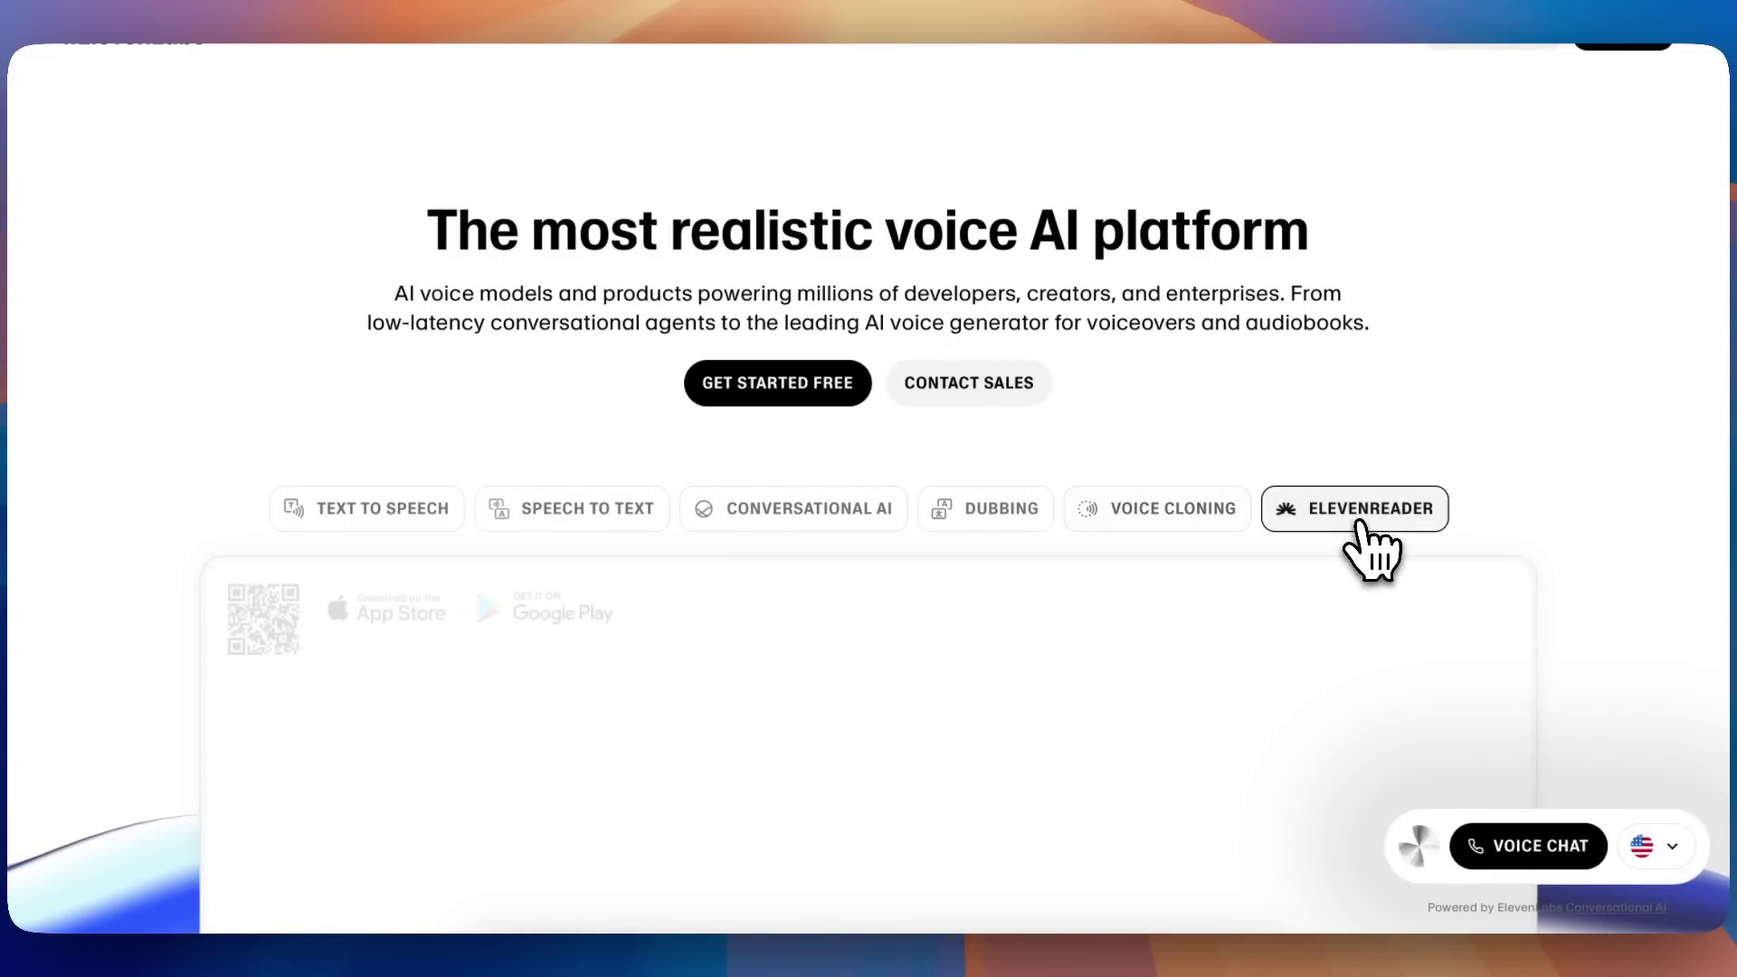
click(425, 524)
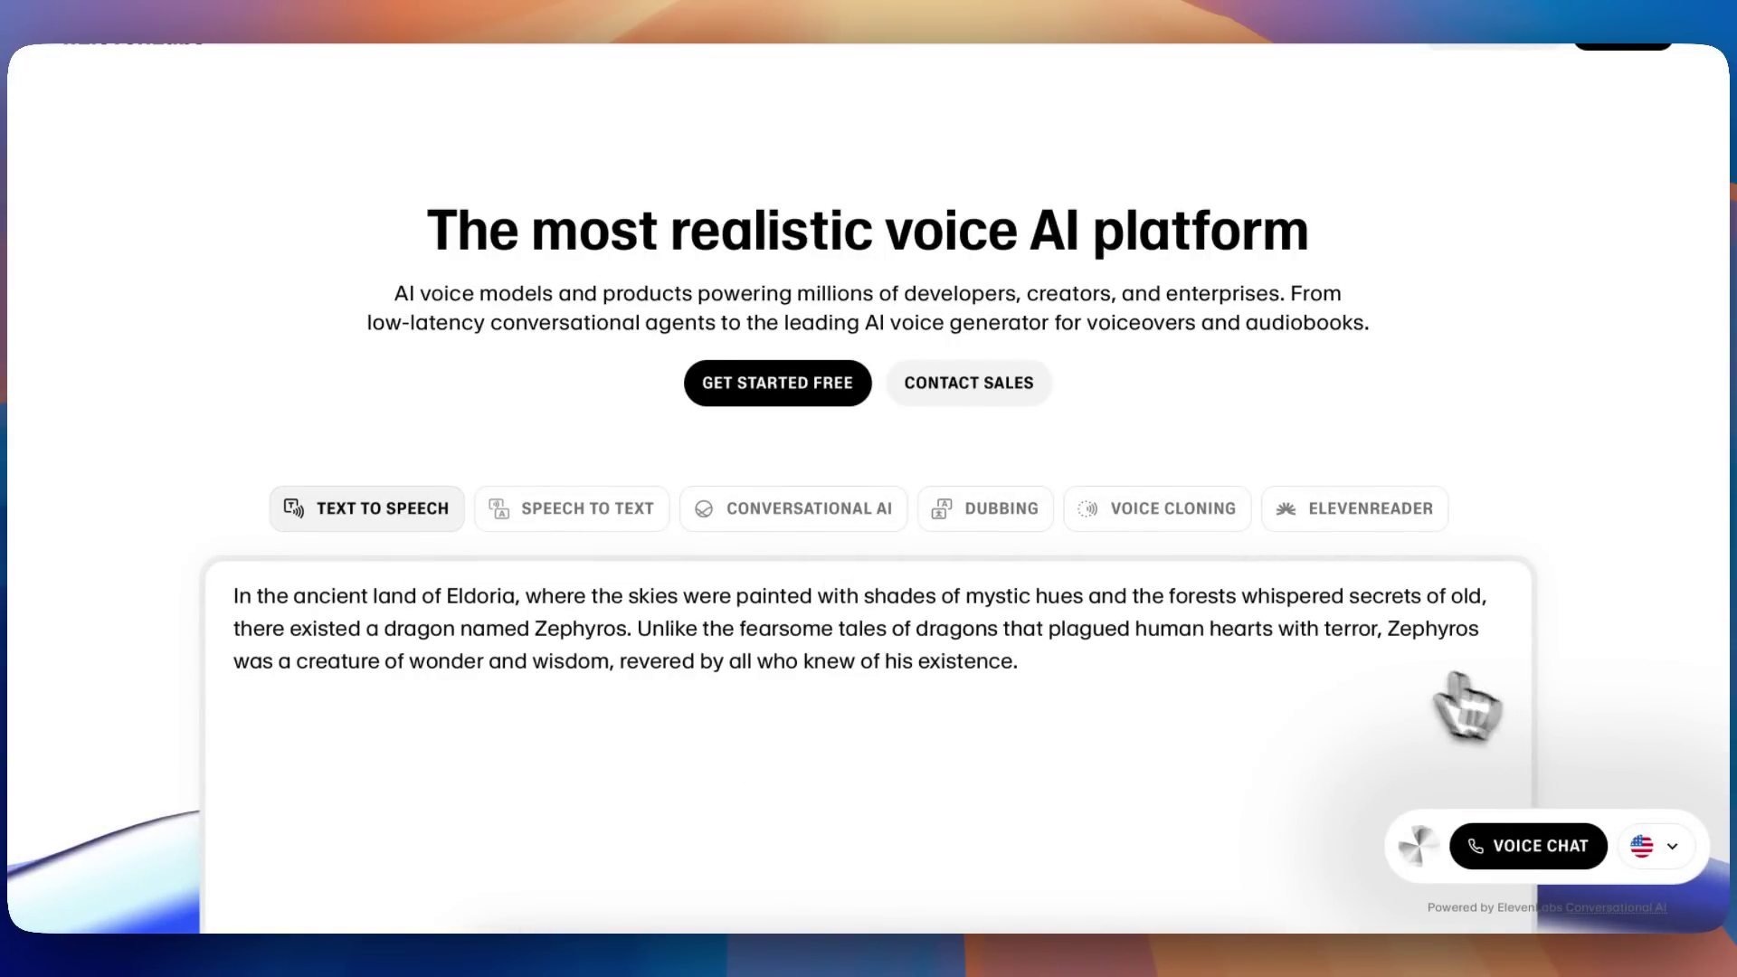
scroll(841, 670, down, 5)
scroll(905, 680, up, 2)
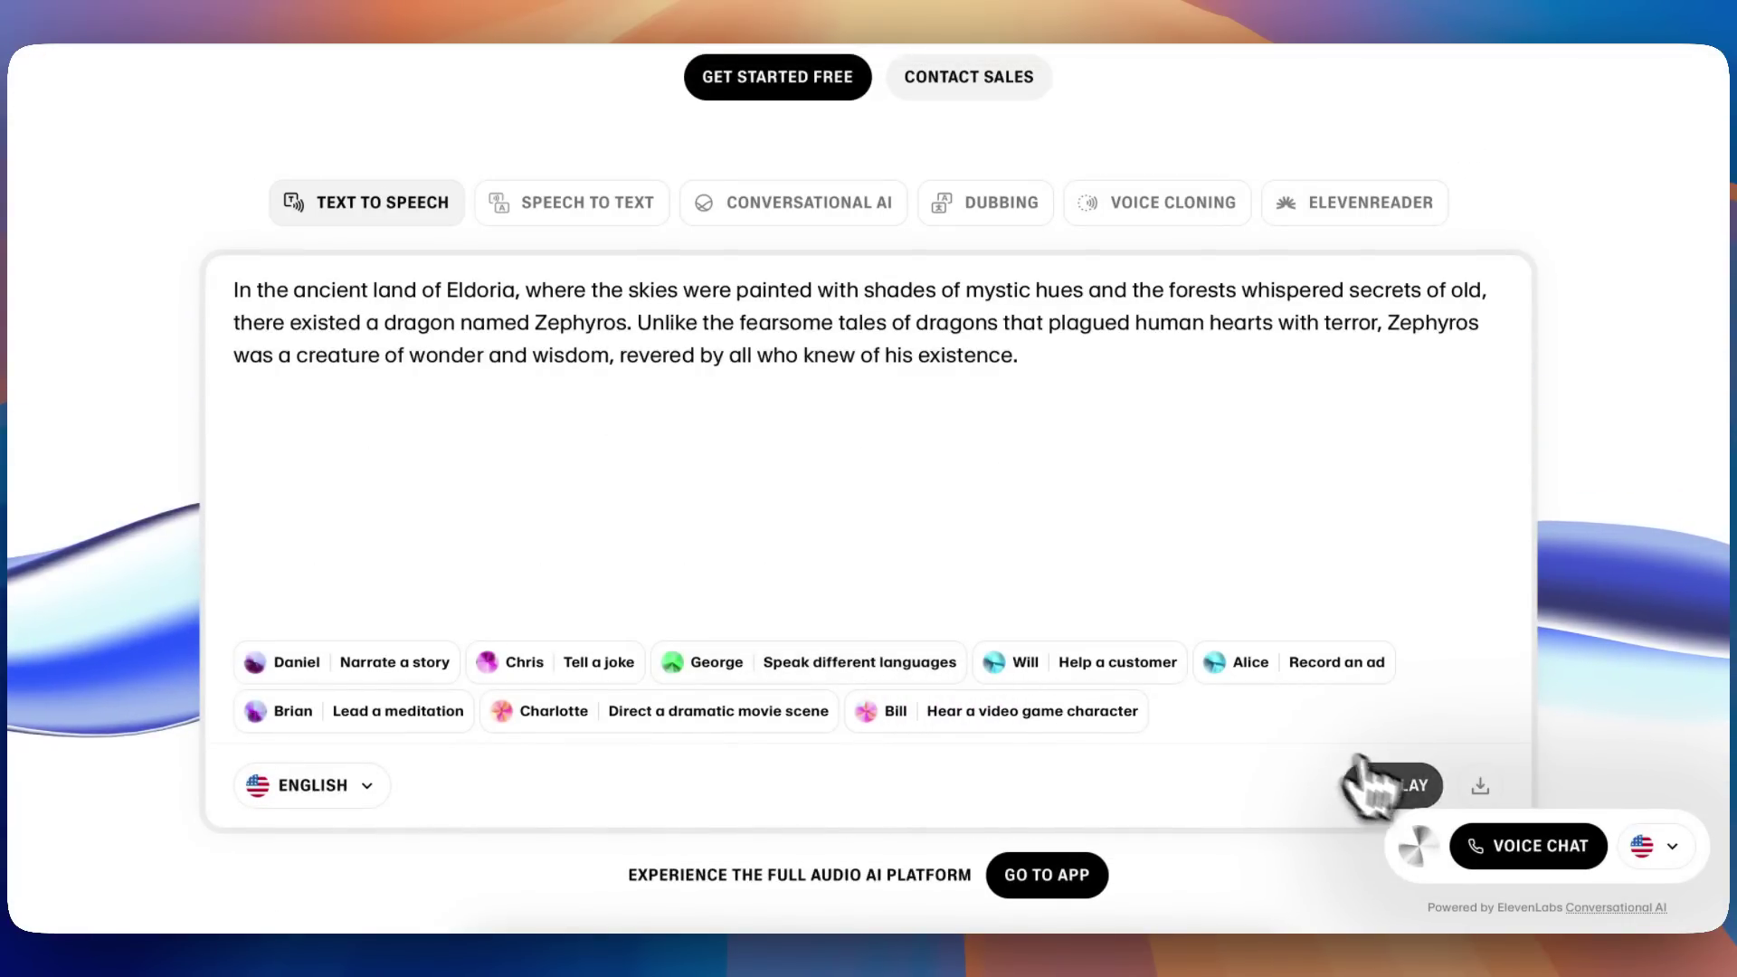
scroll(1366, 741, up, 4)
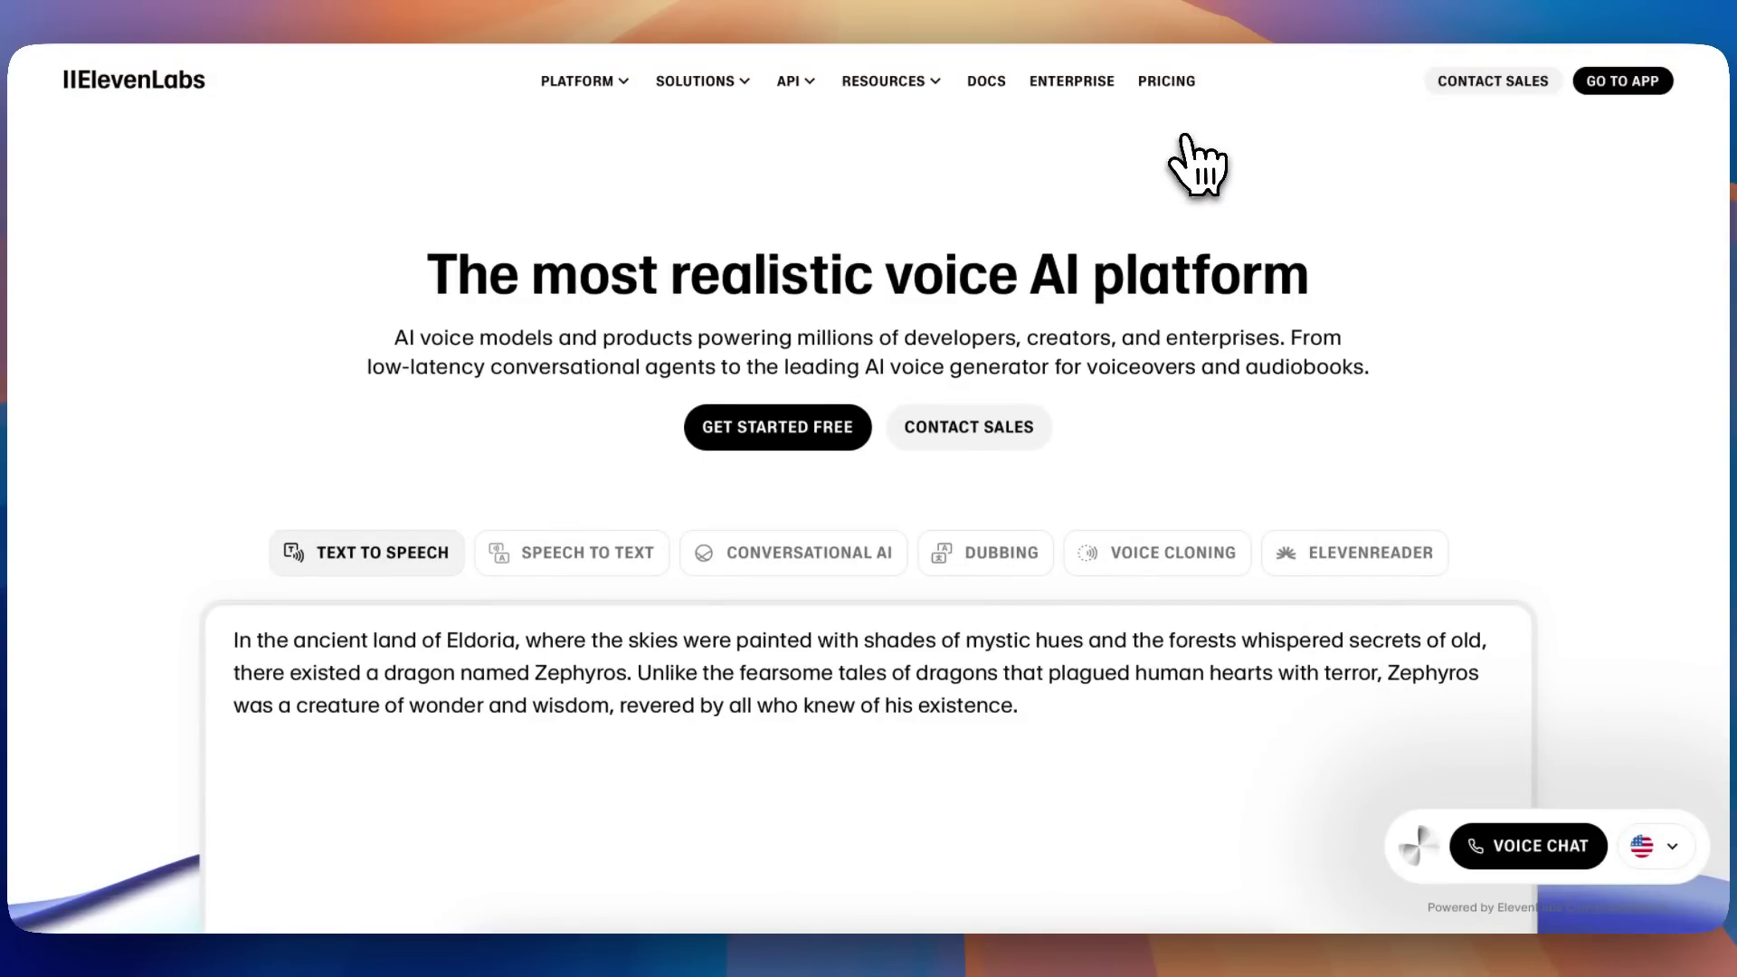
Open the pricing page and examine the Free plan's features and its text-to-speech minutes.
click(1167, 86)
scroll(946, 240, down, 2)
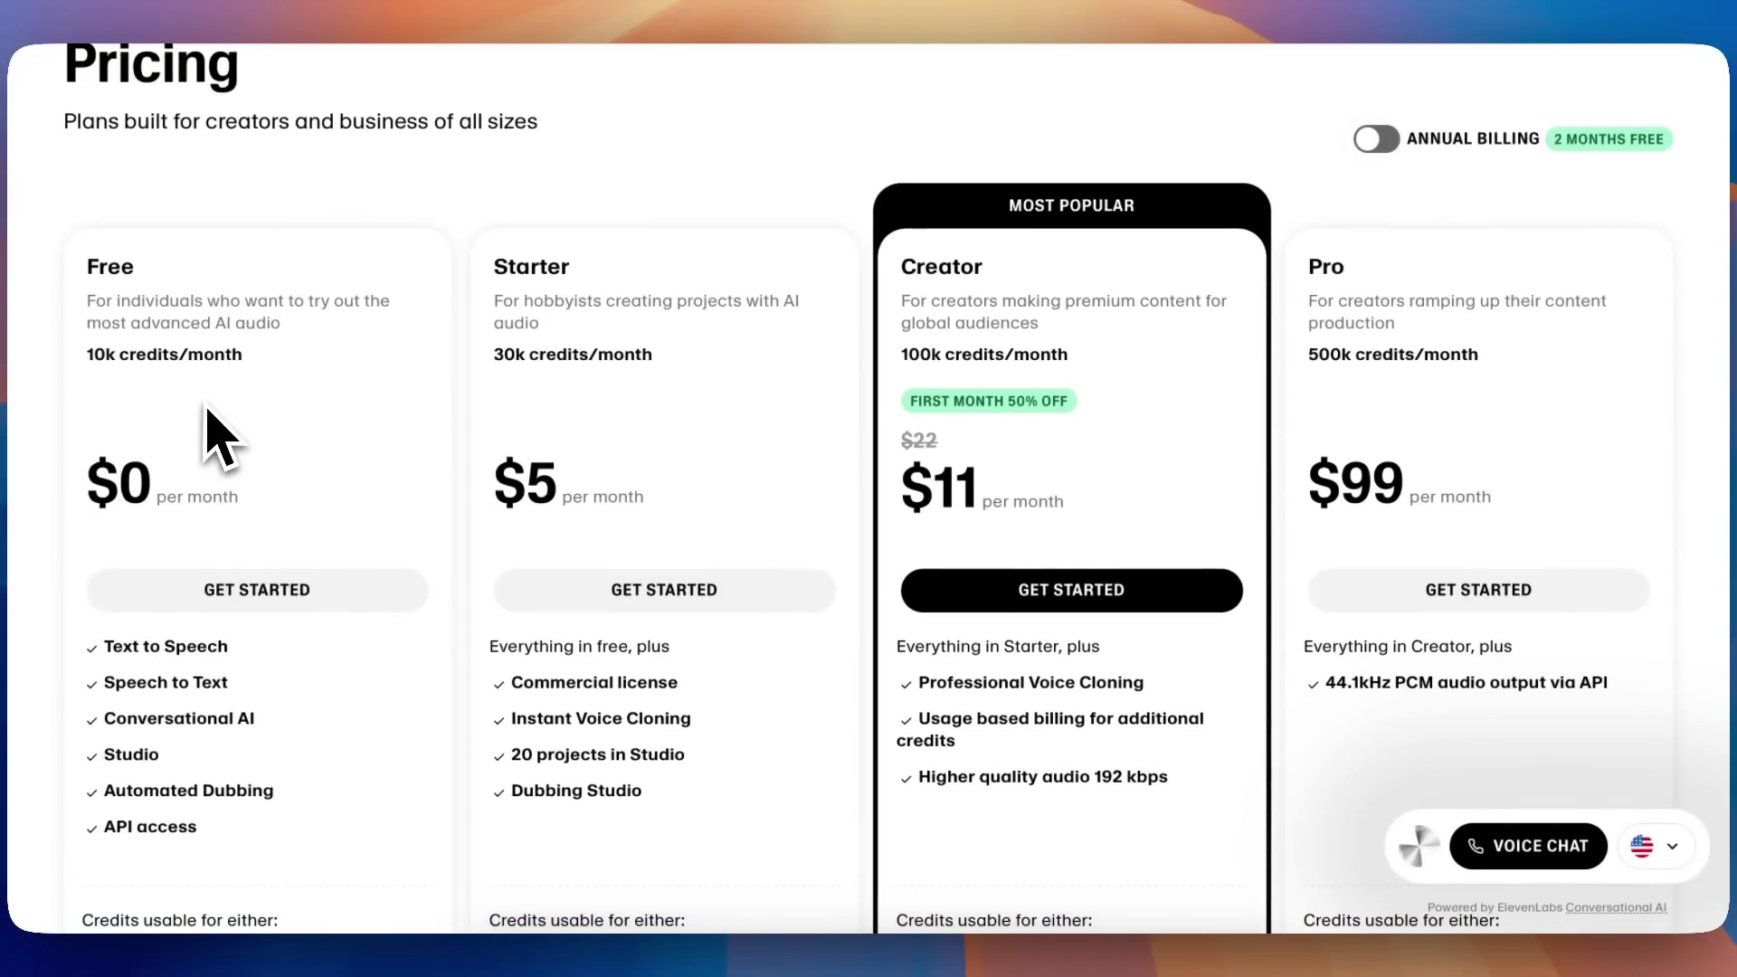
scroll(213, 426, down, 1)
drag(101, 878, 204, 878)
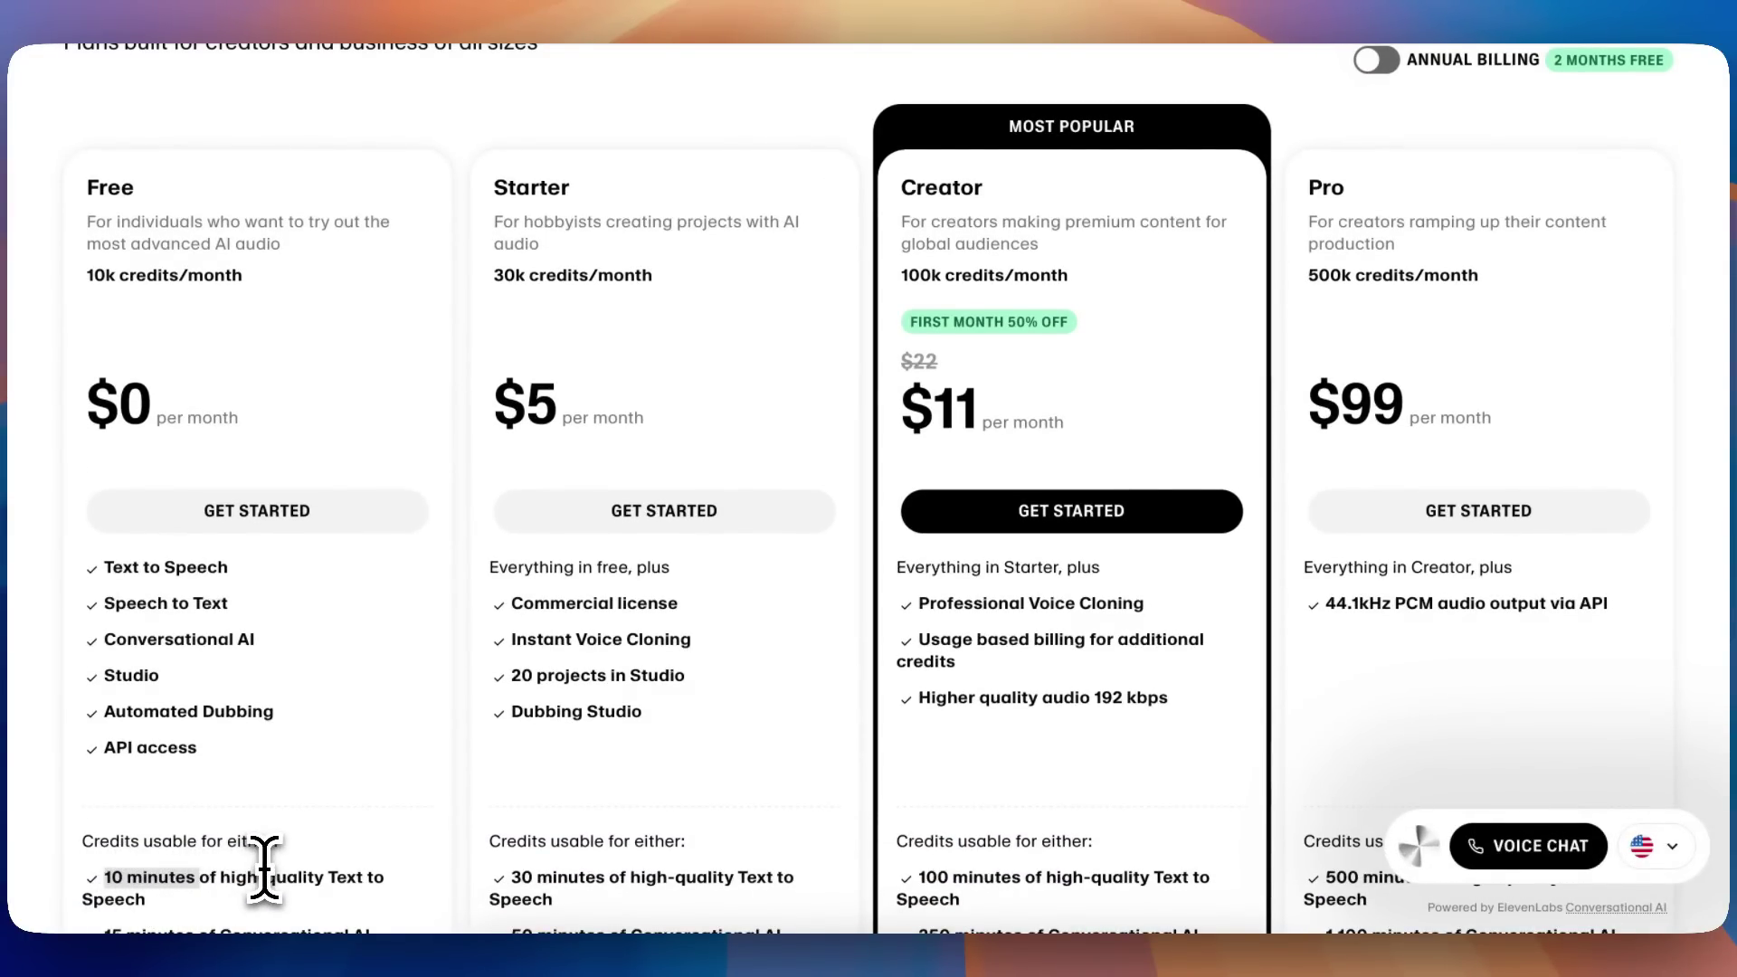
scroll(412, 644, up, 2)
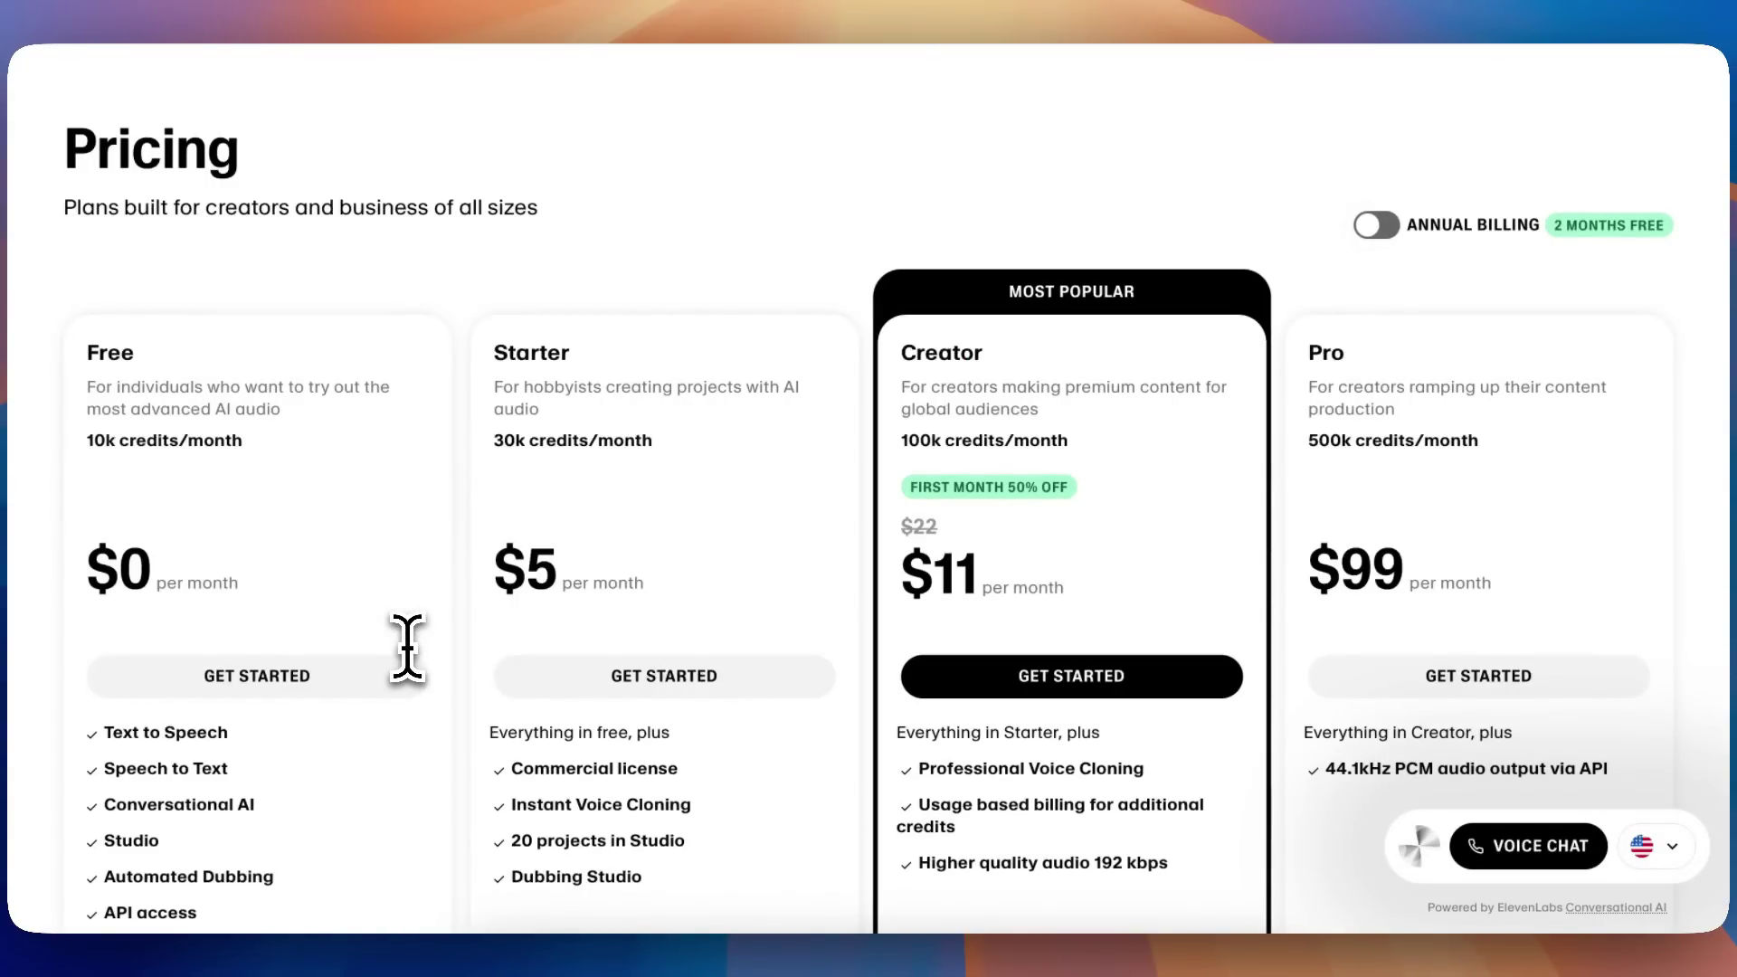
Compare the monthly credits, prices and usable minutes of the Starter and Creator plans.
scroll(507, 507, down, 2)
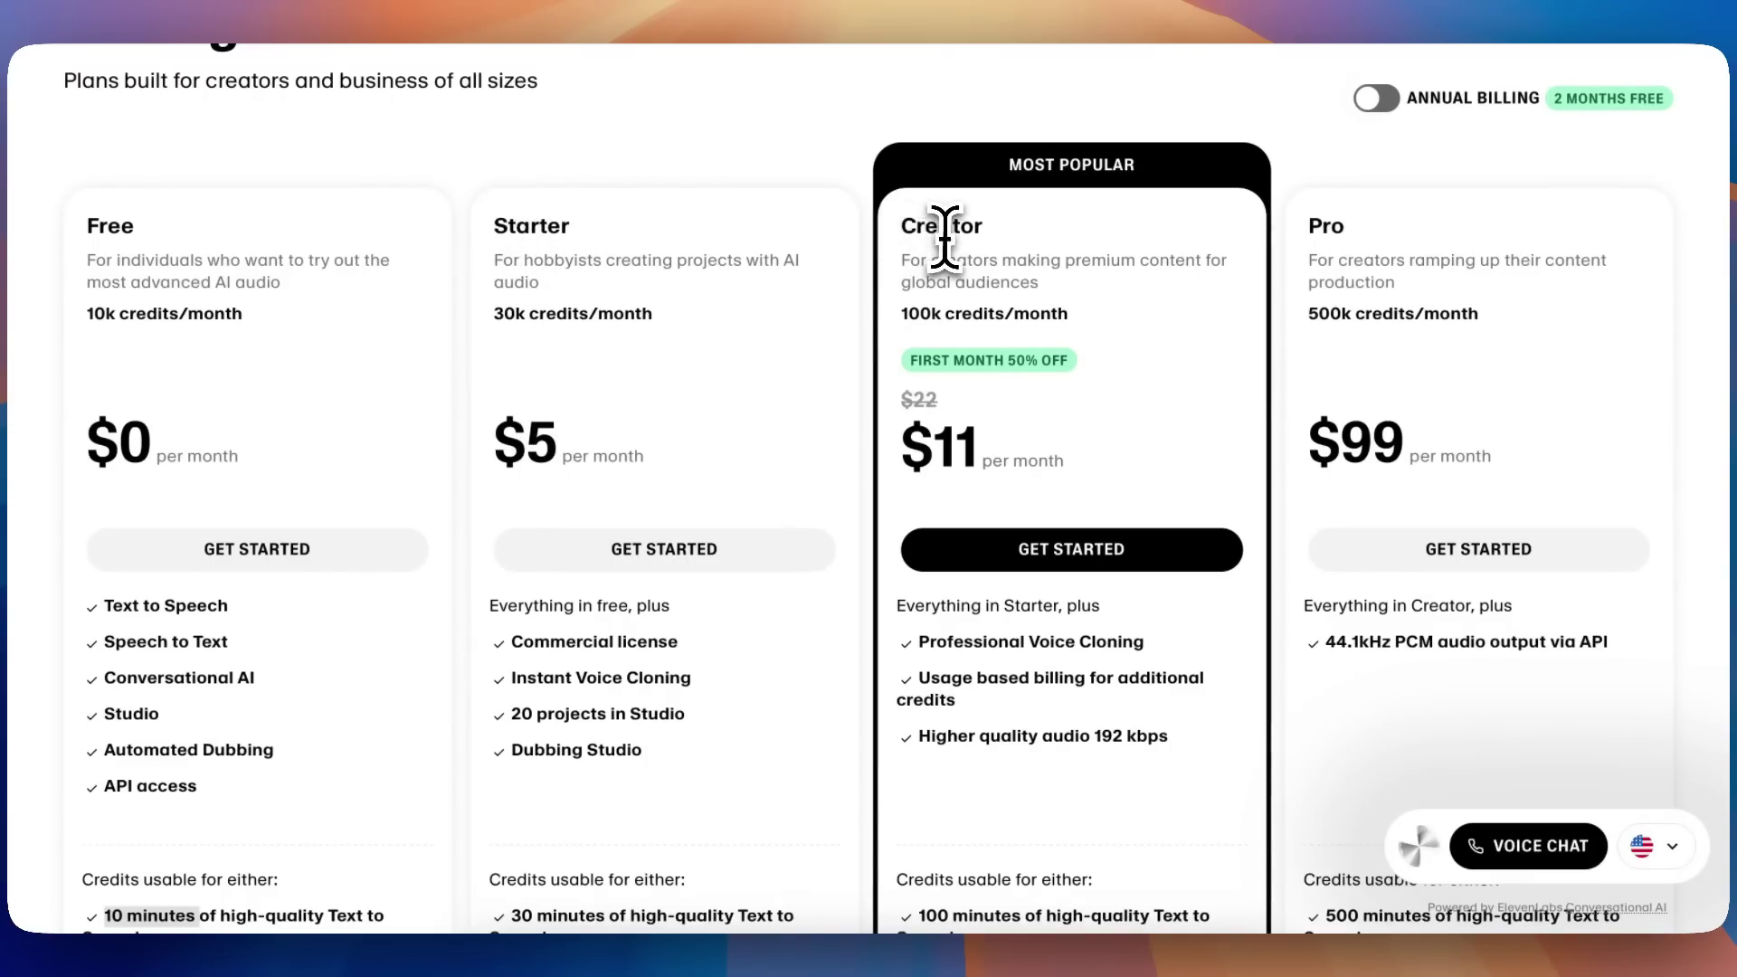
scroll(905, 230, down, 1)
double_click(506, 304)
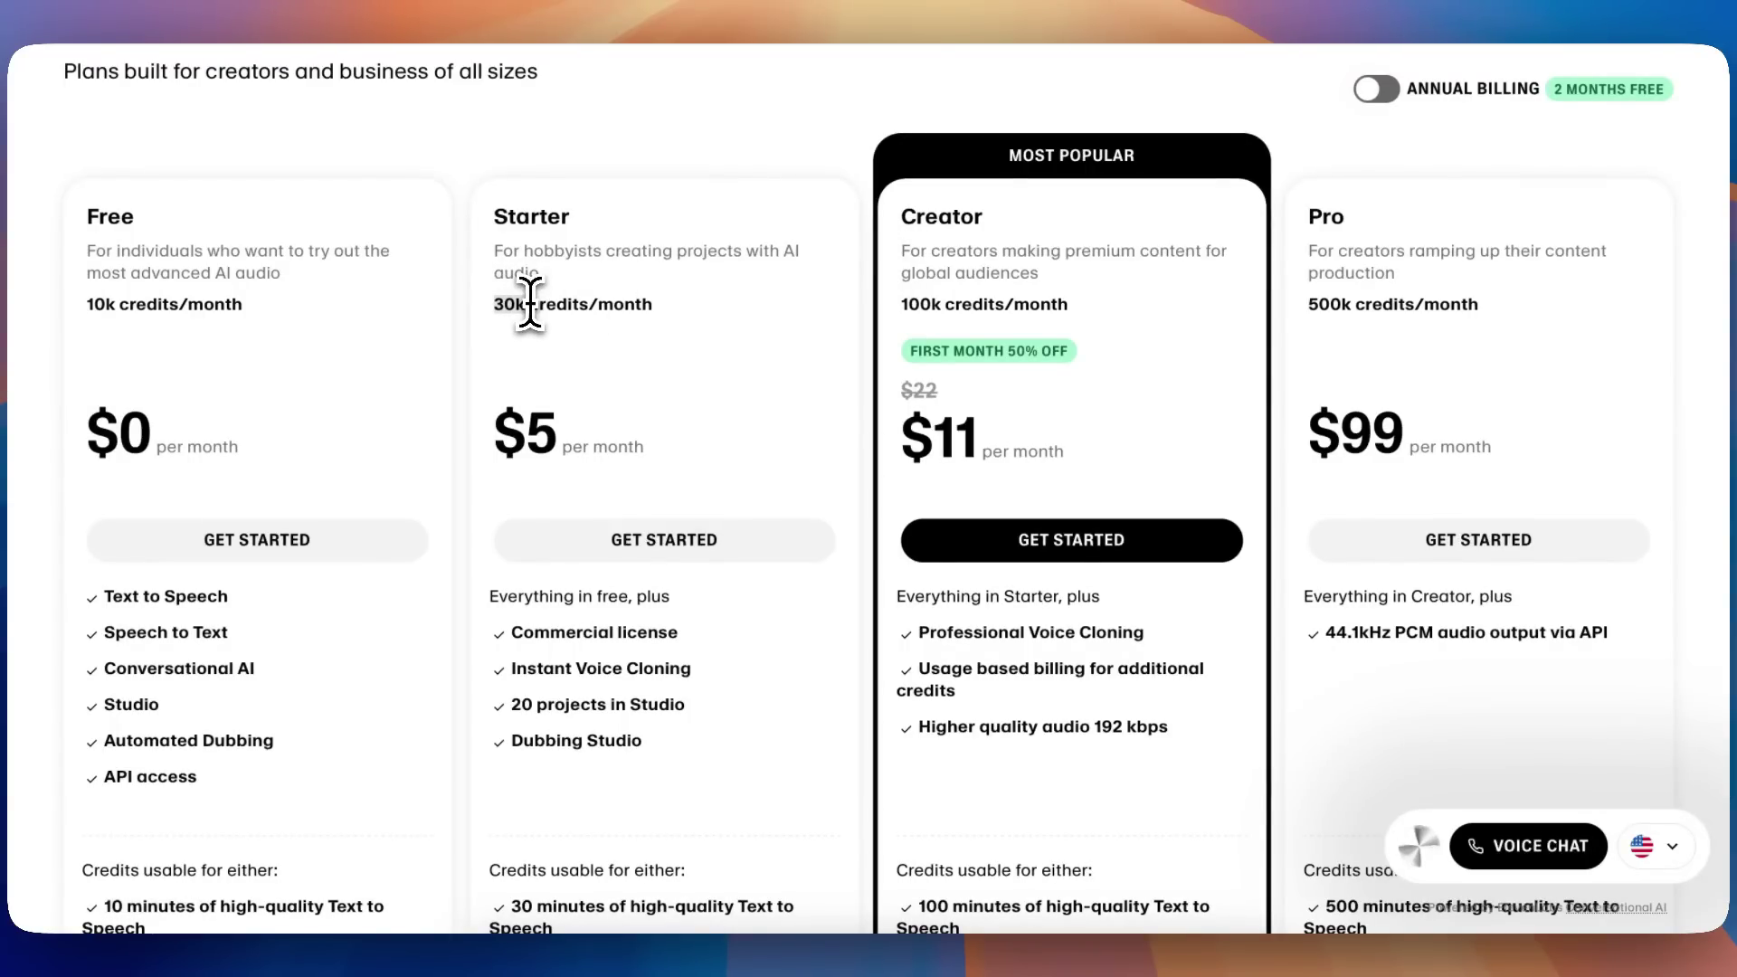
double_click(520, 434)
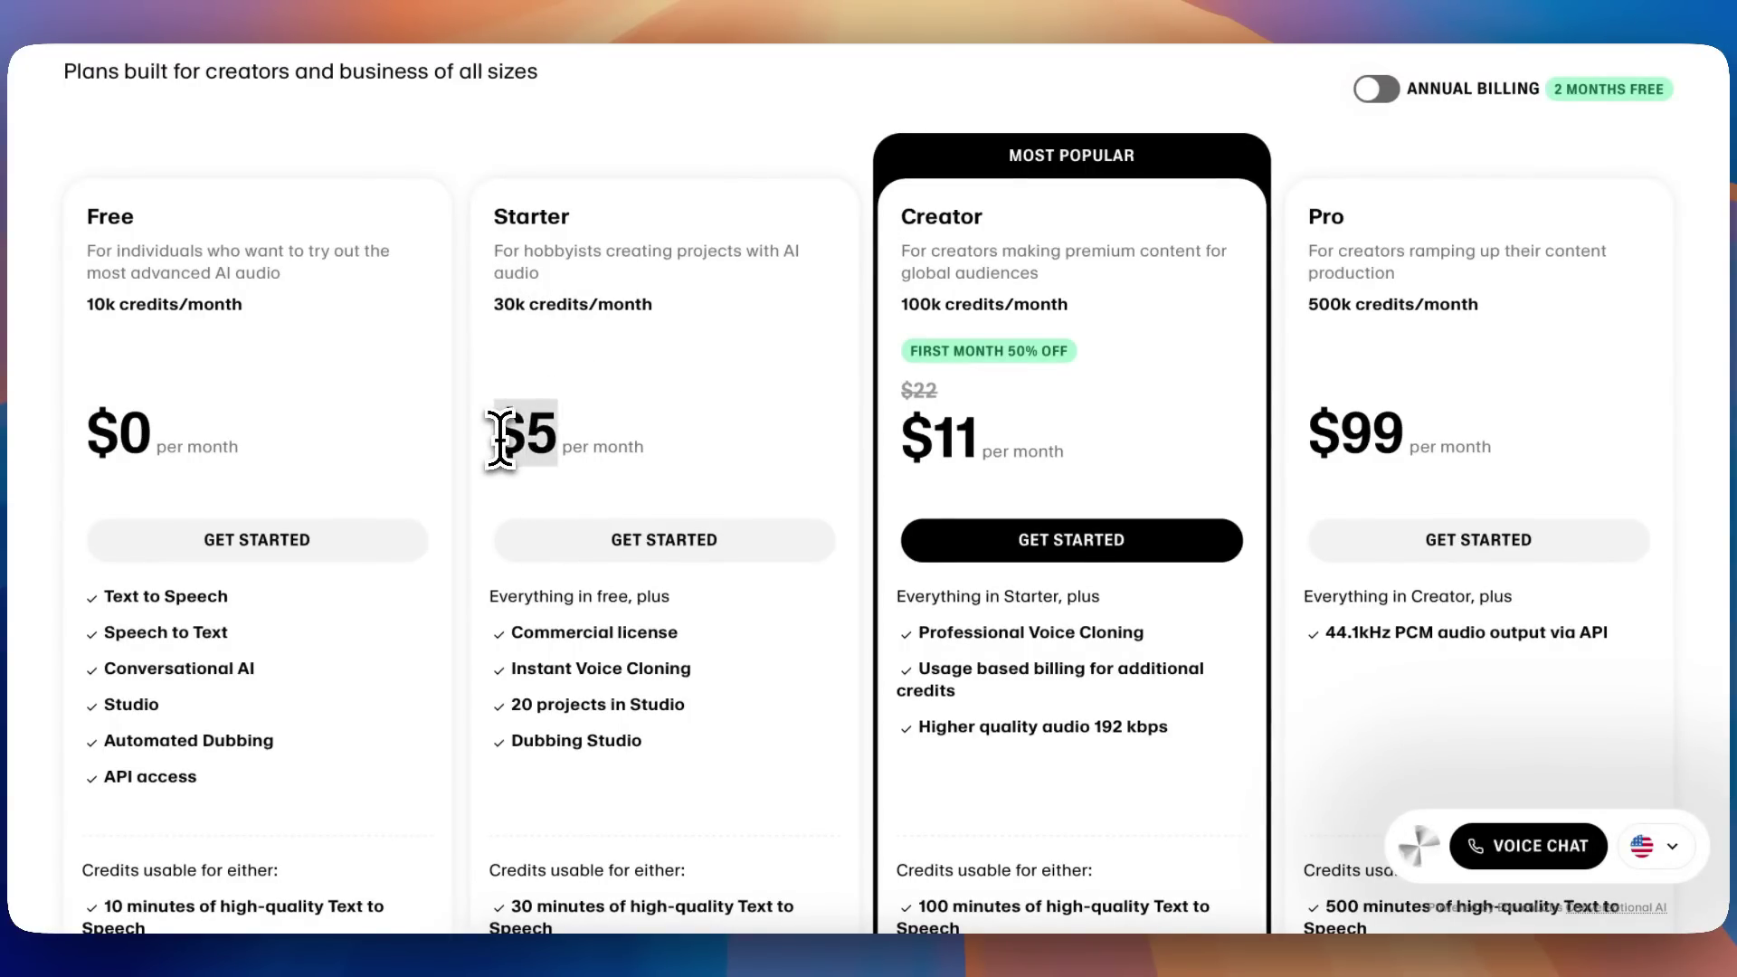
scroll(515, 439, down, 2)
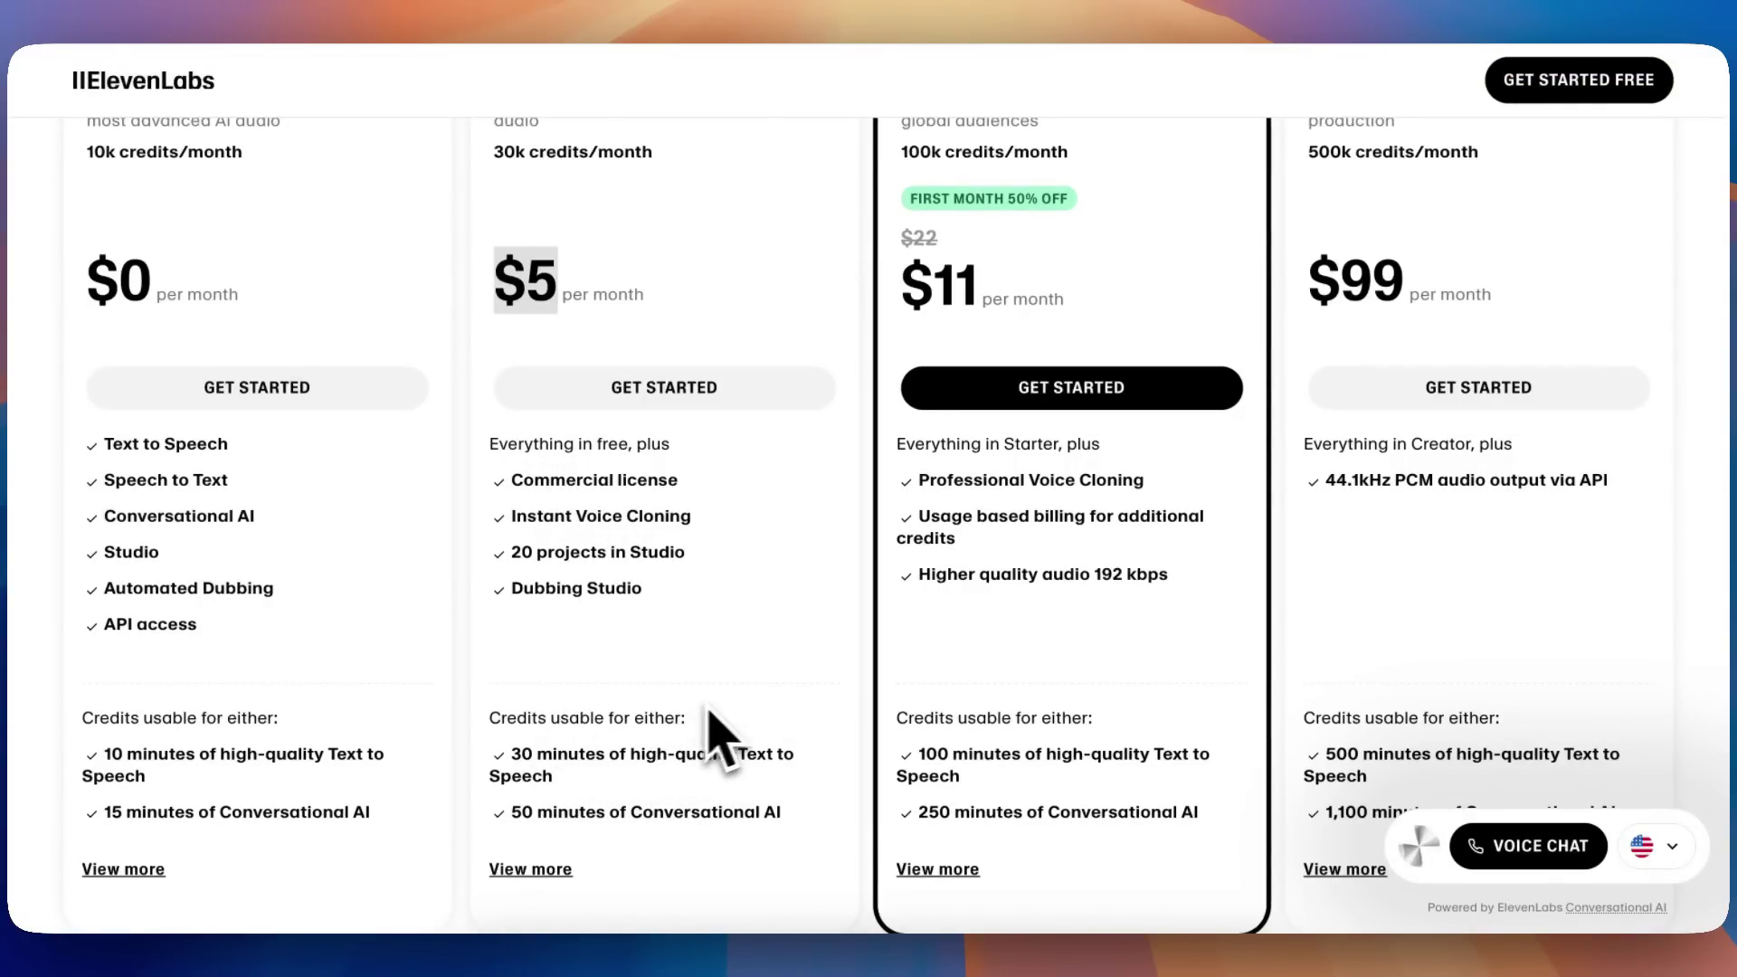
scroll(763, 704, up, 2)
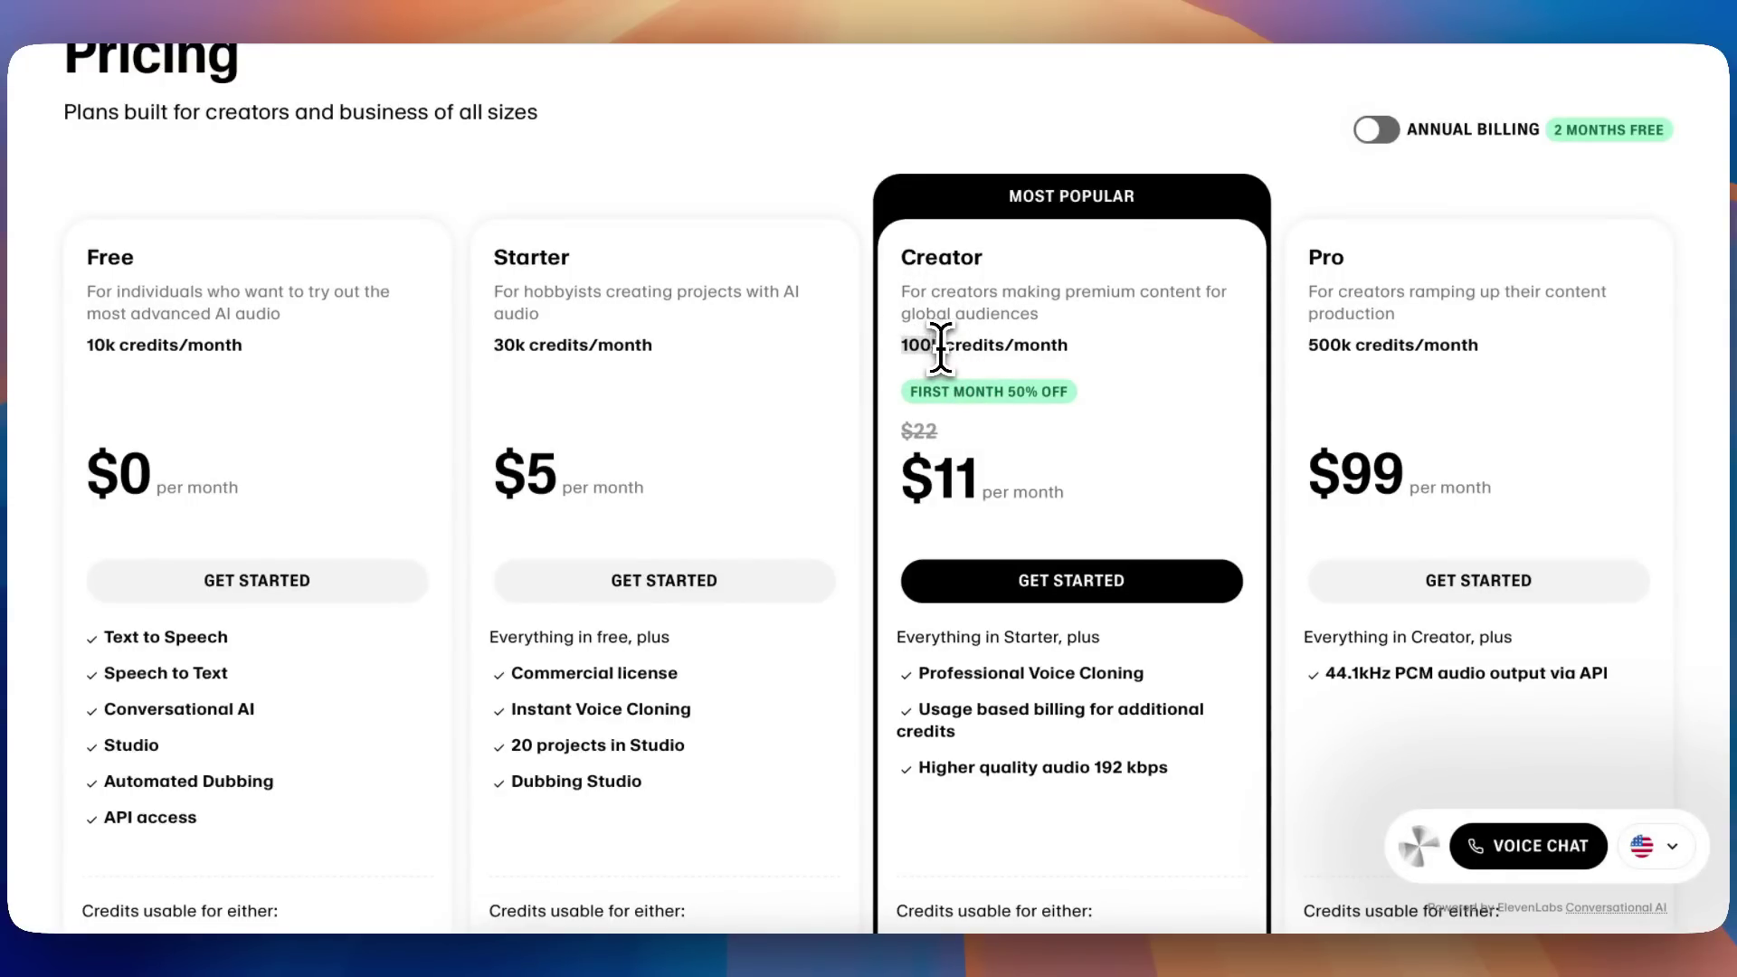
scroll(959, 303, down, 4)
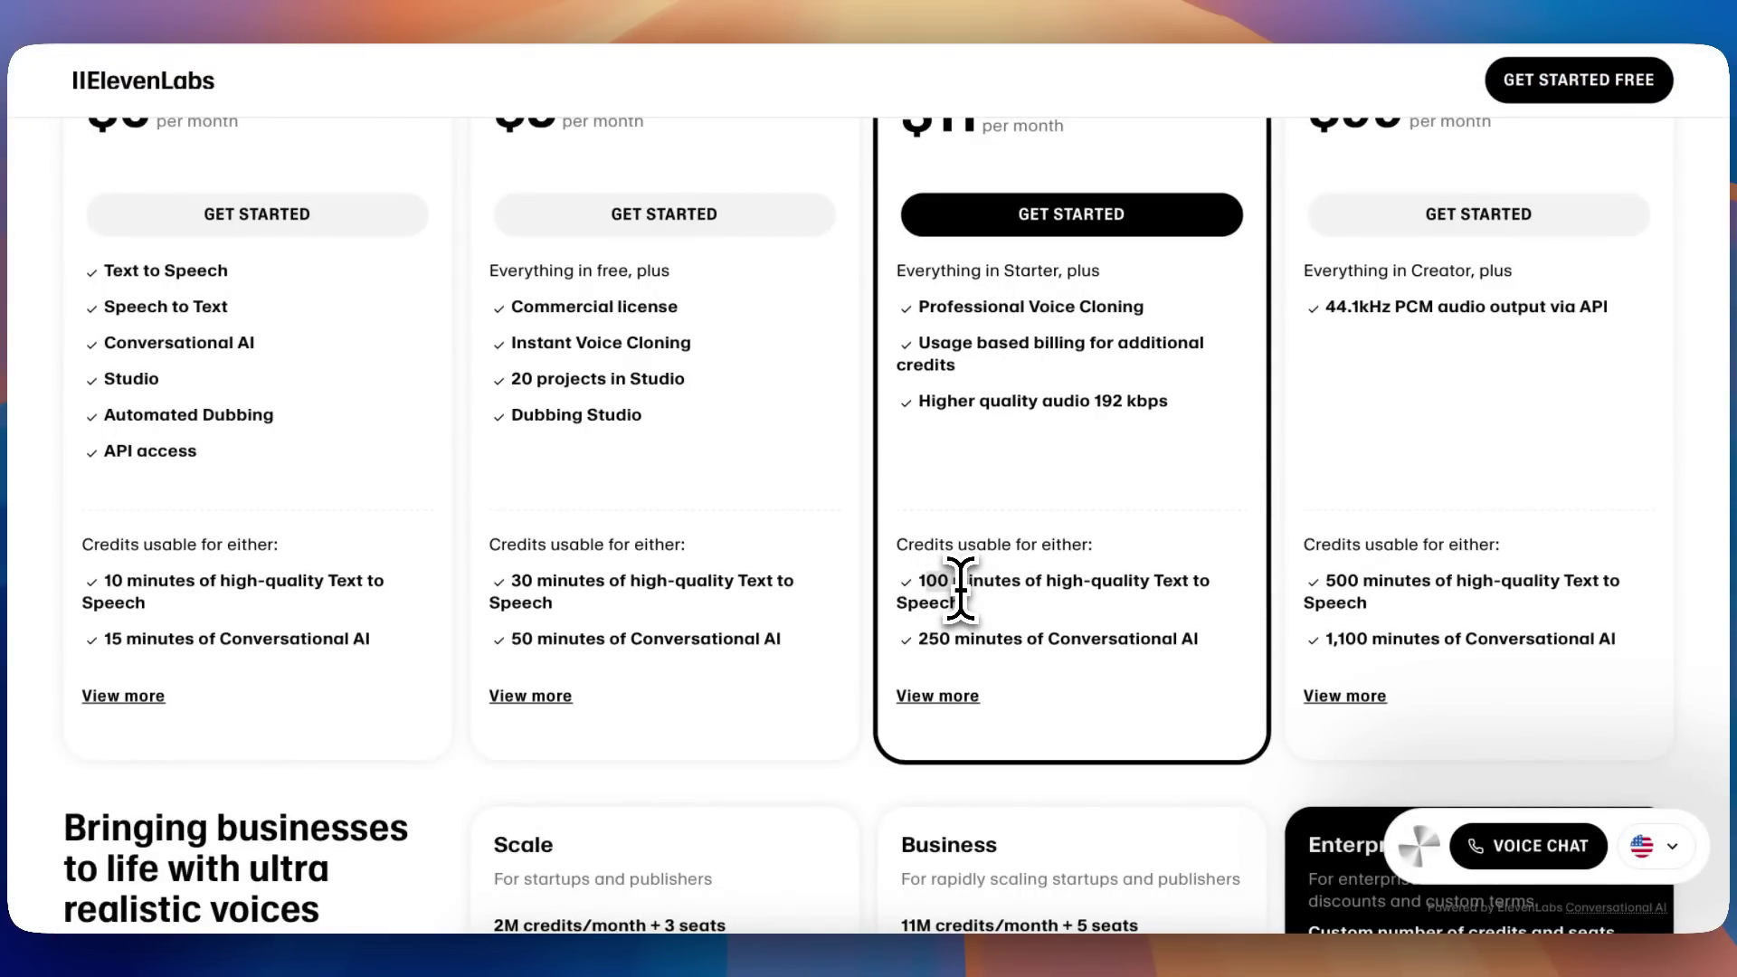
scroll(1004, 534, up, 4)
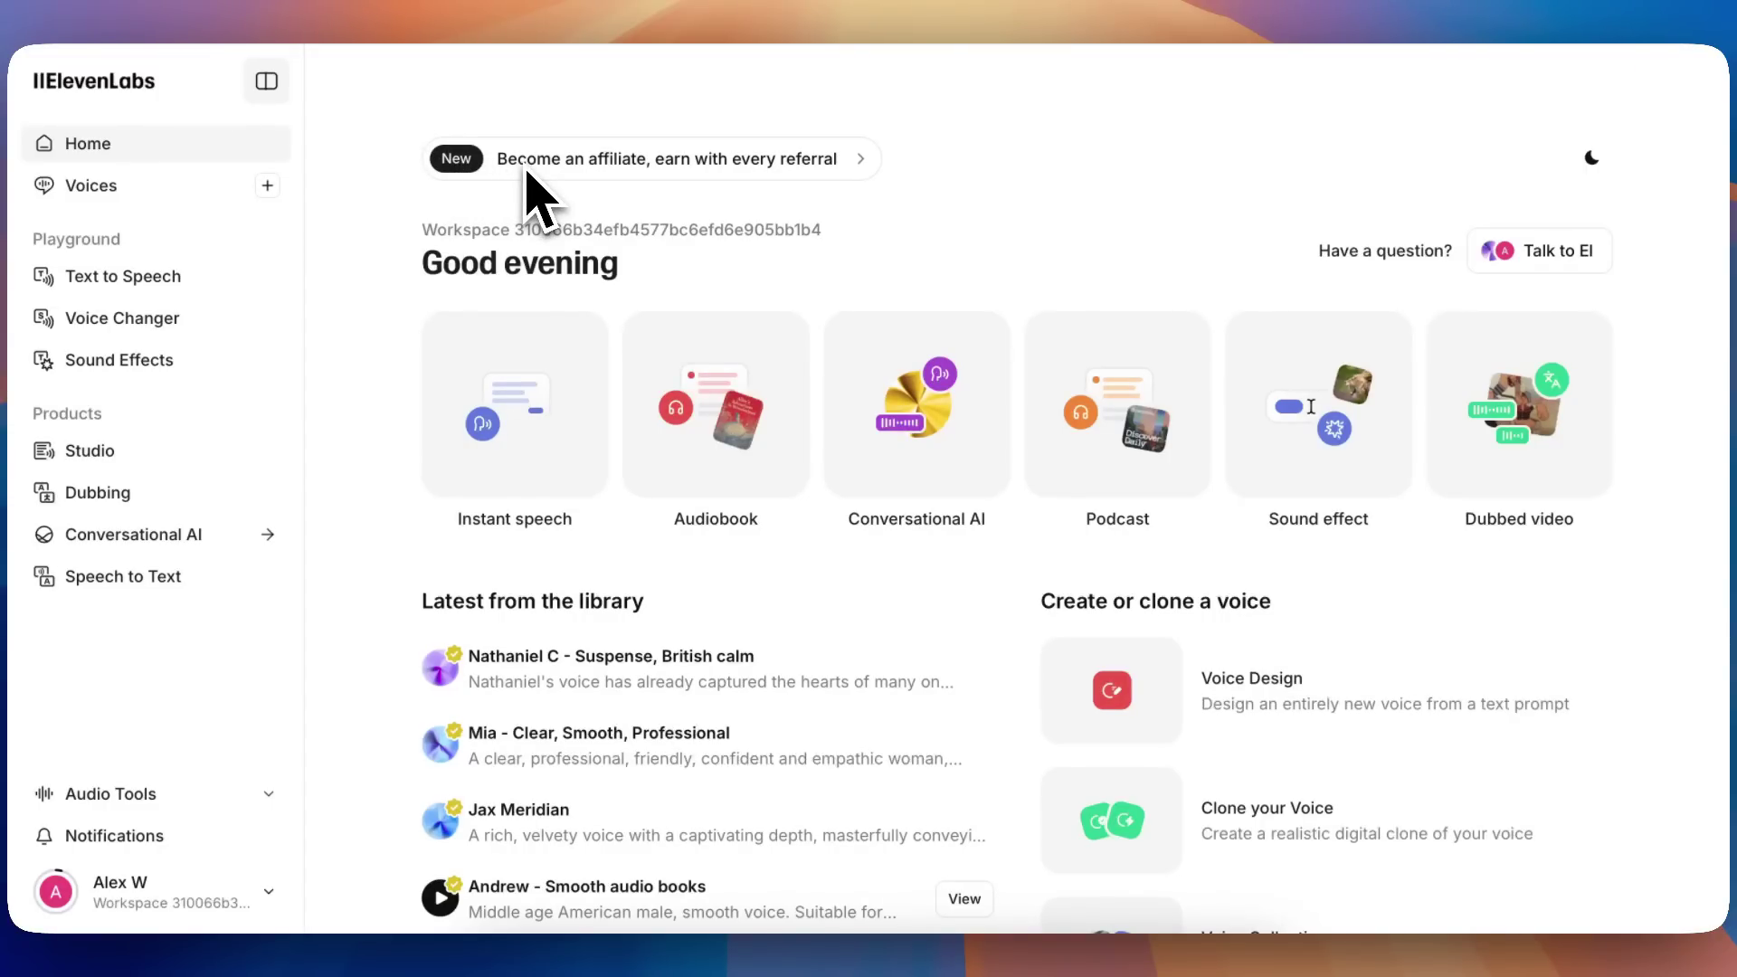
Open the Text to Speech playground with "This is a test message" as the text to read.
click(170, 278)
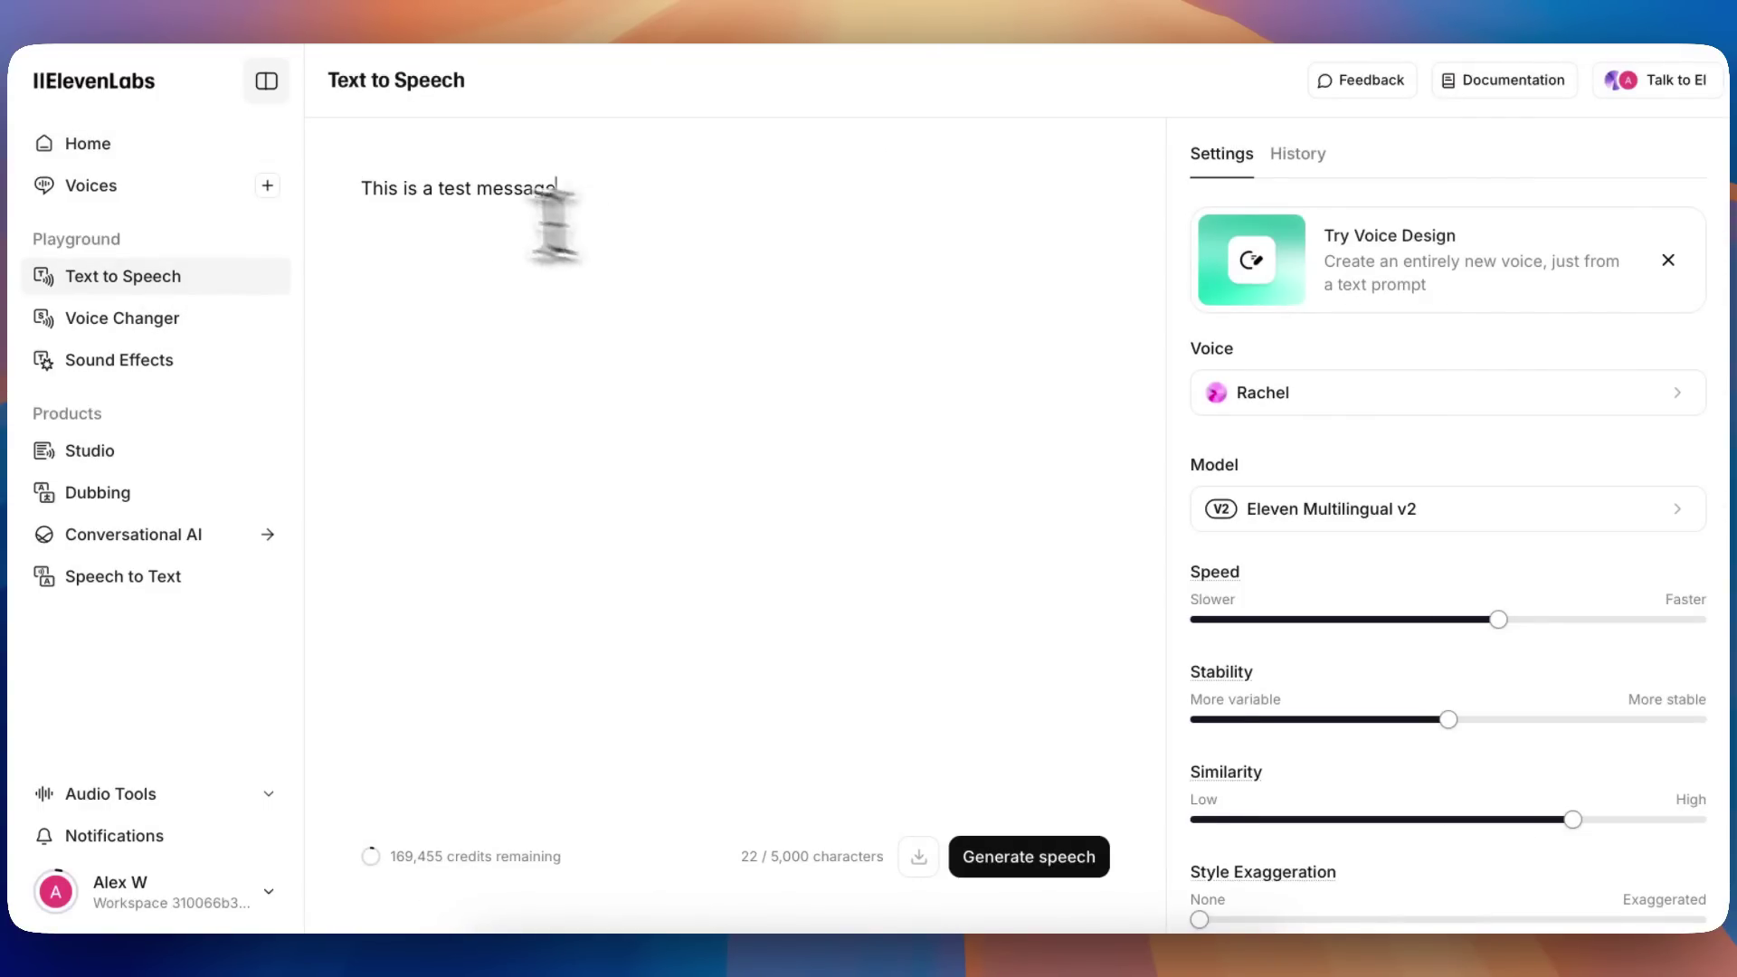
drag(582, 186, 344, 182)
click(636, 218)
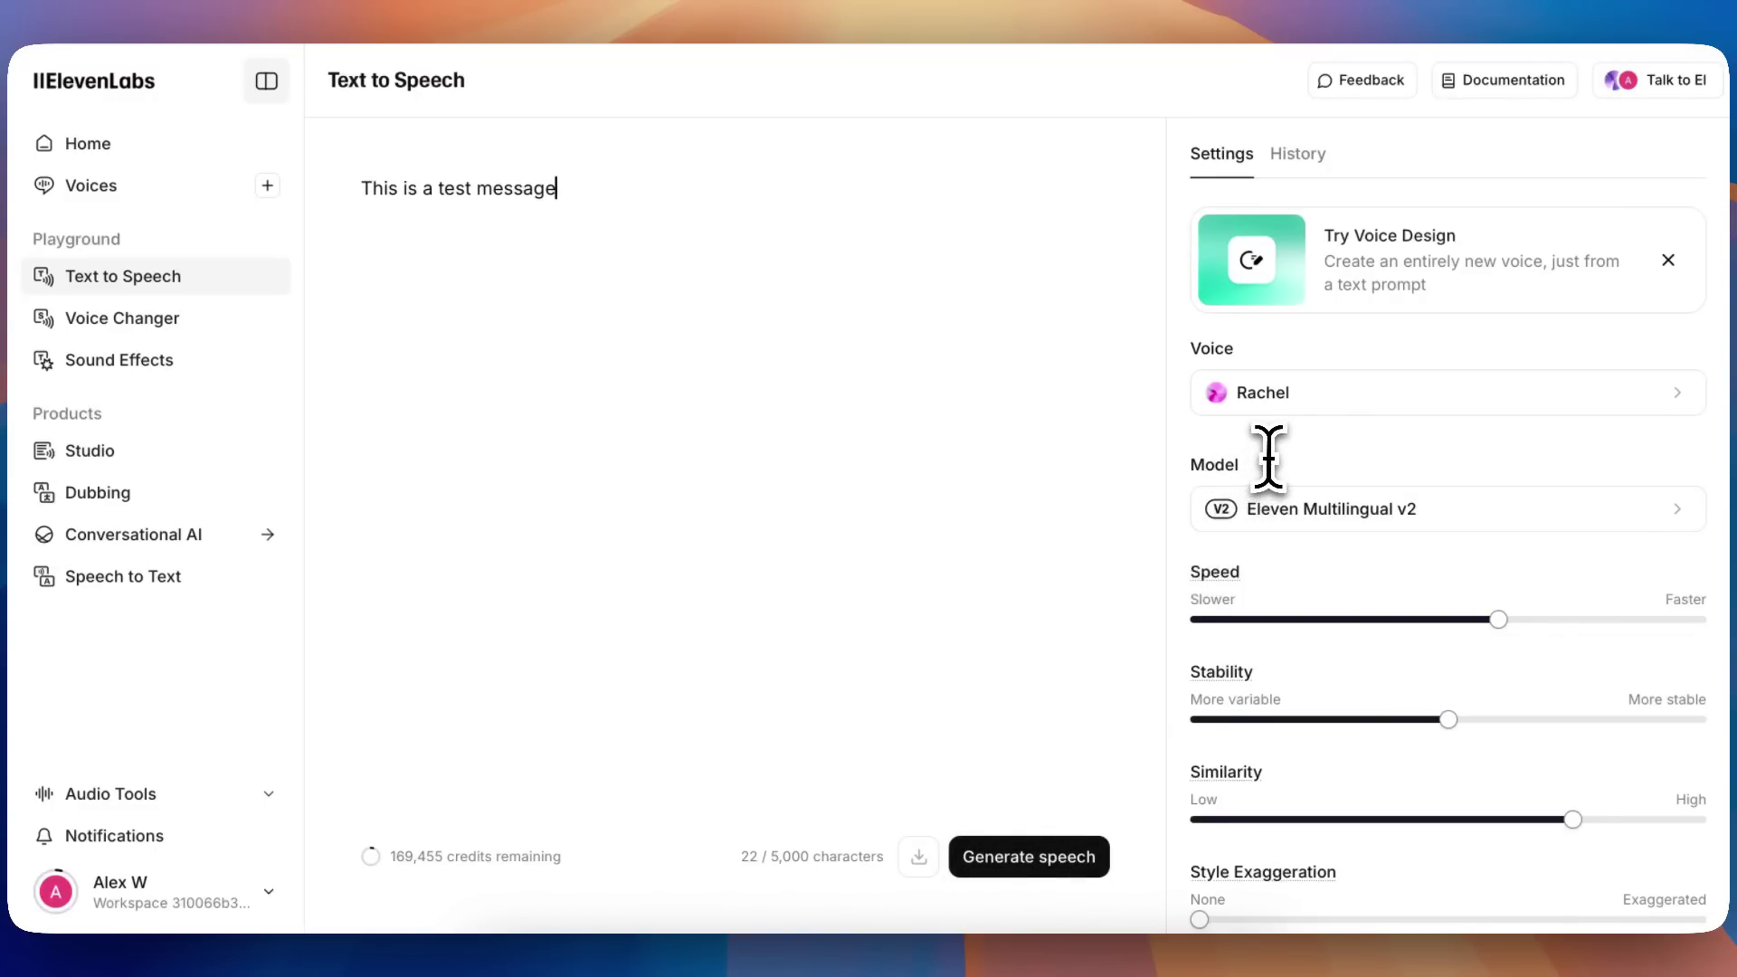
Browse the available voices without choosing another one, and review the remaining speech settings down to Speaker boost.
click(1322, 407)
scroll(1448, 570, down, 10)
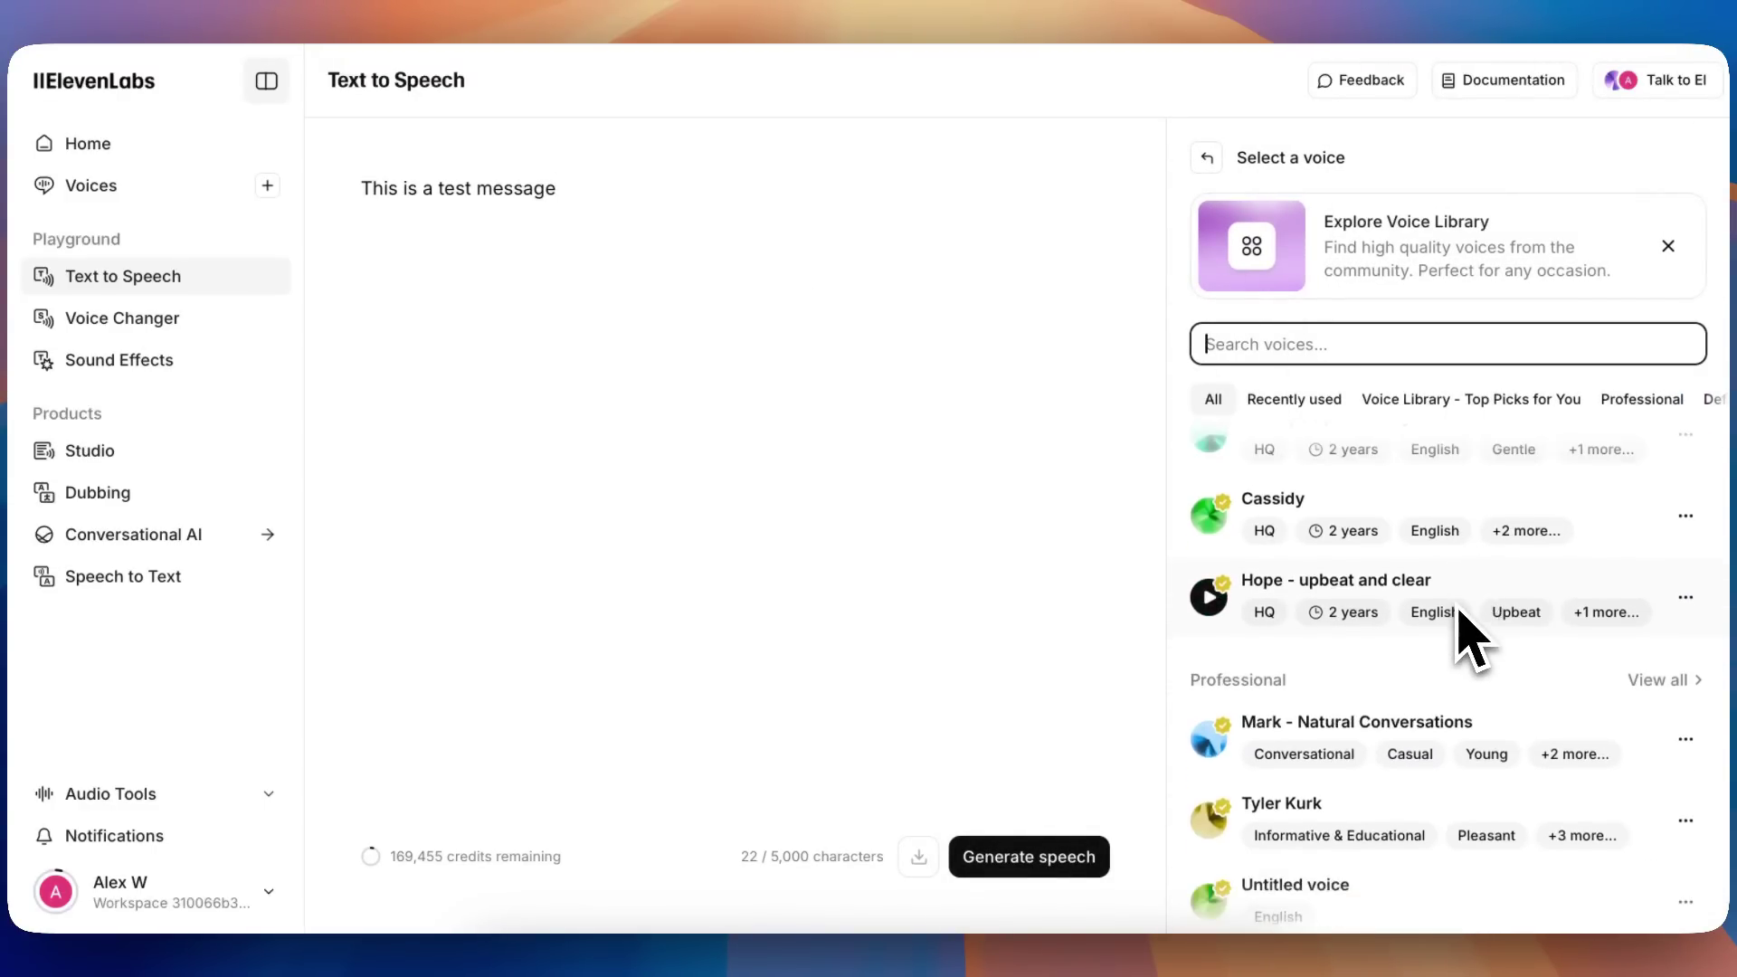
click(1207, 158)
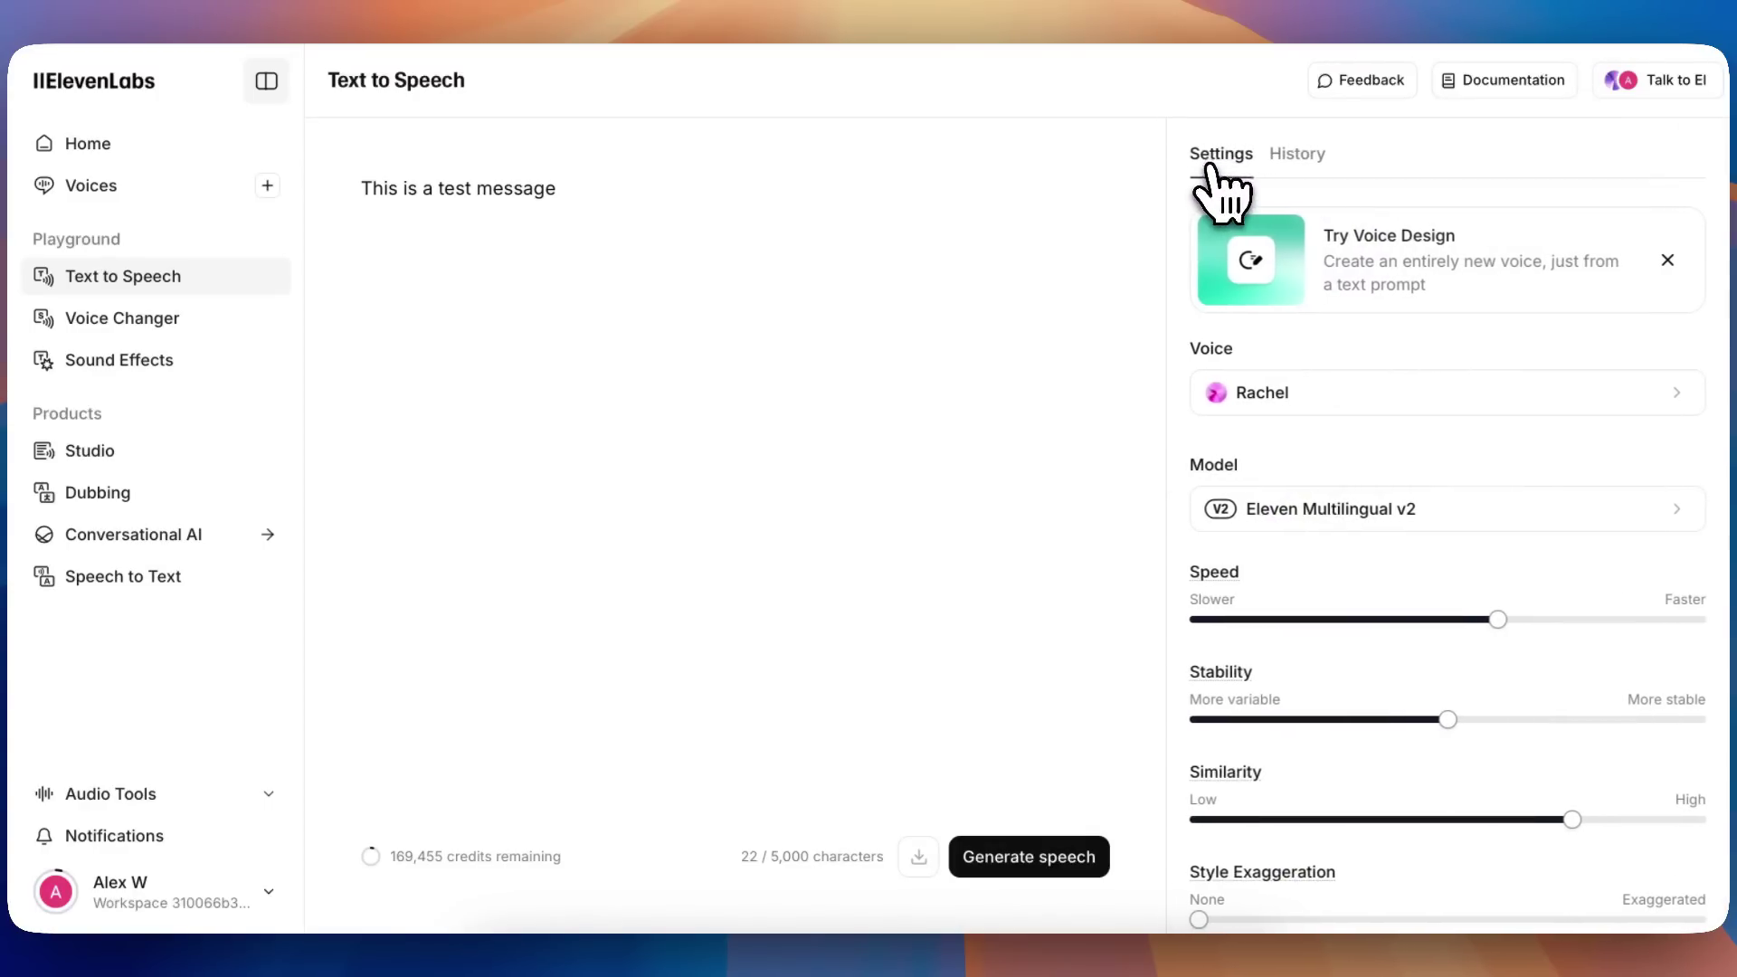
scroll(1375, 453, down, 2)
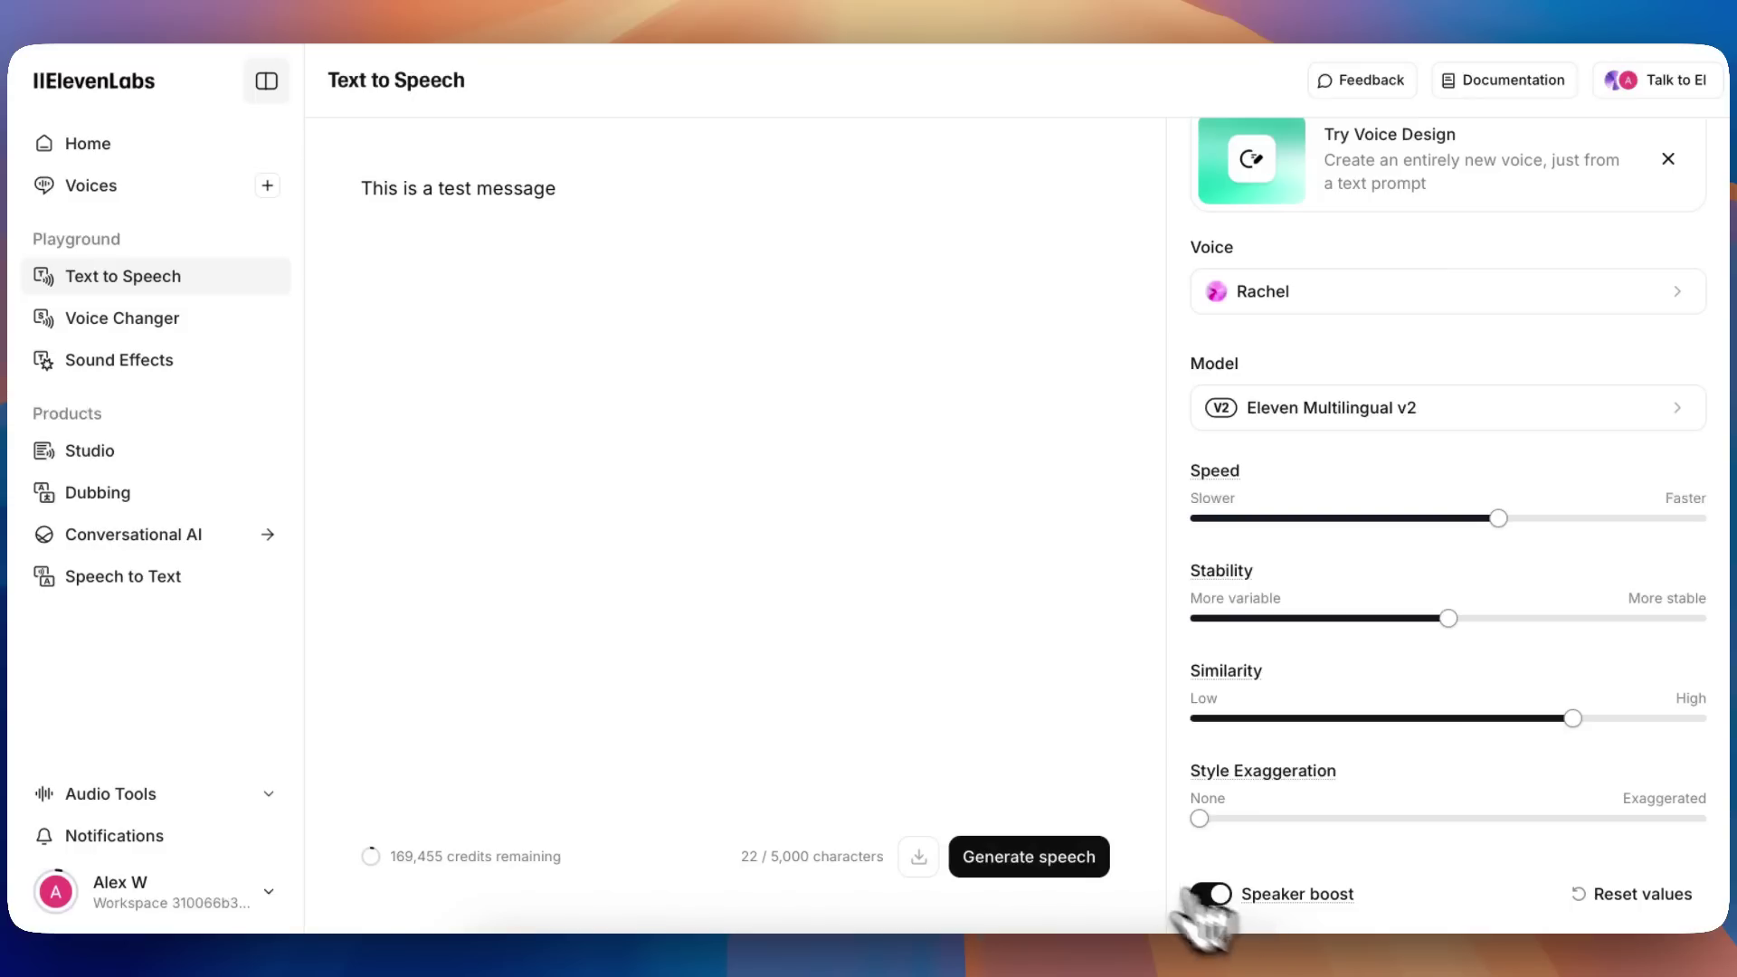
Generate speech from the test message, raise the system volume and play the result.
click(1052, 860)
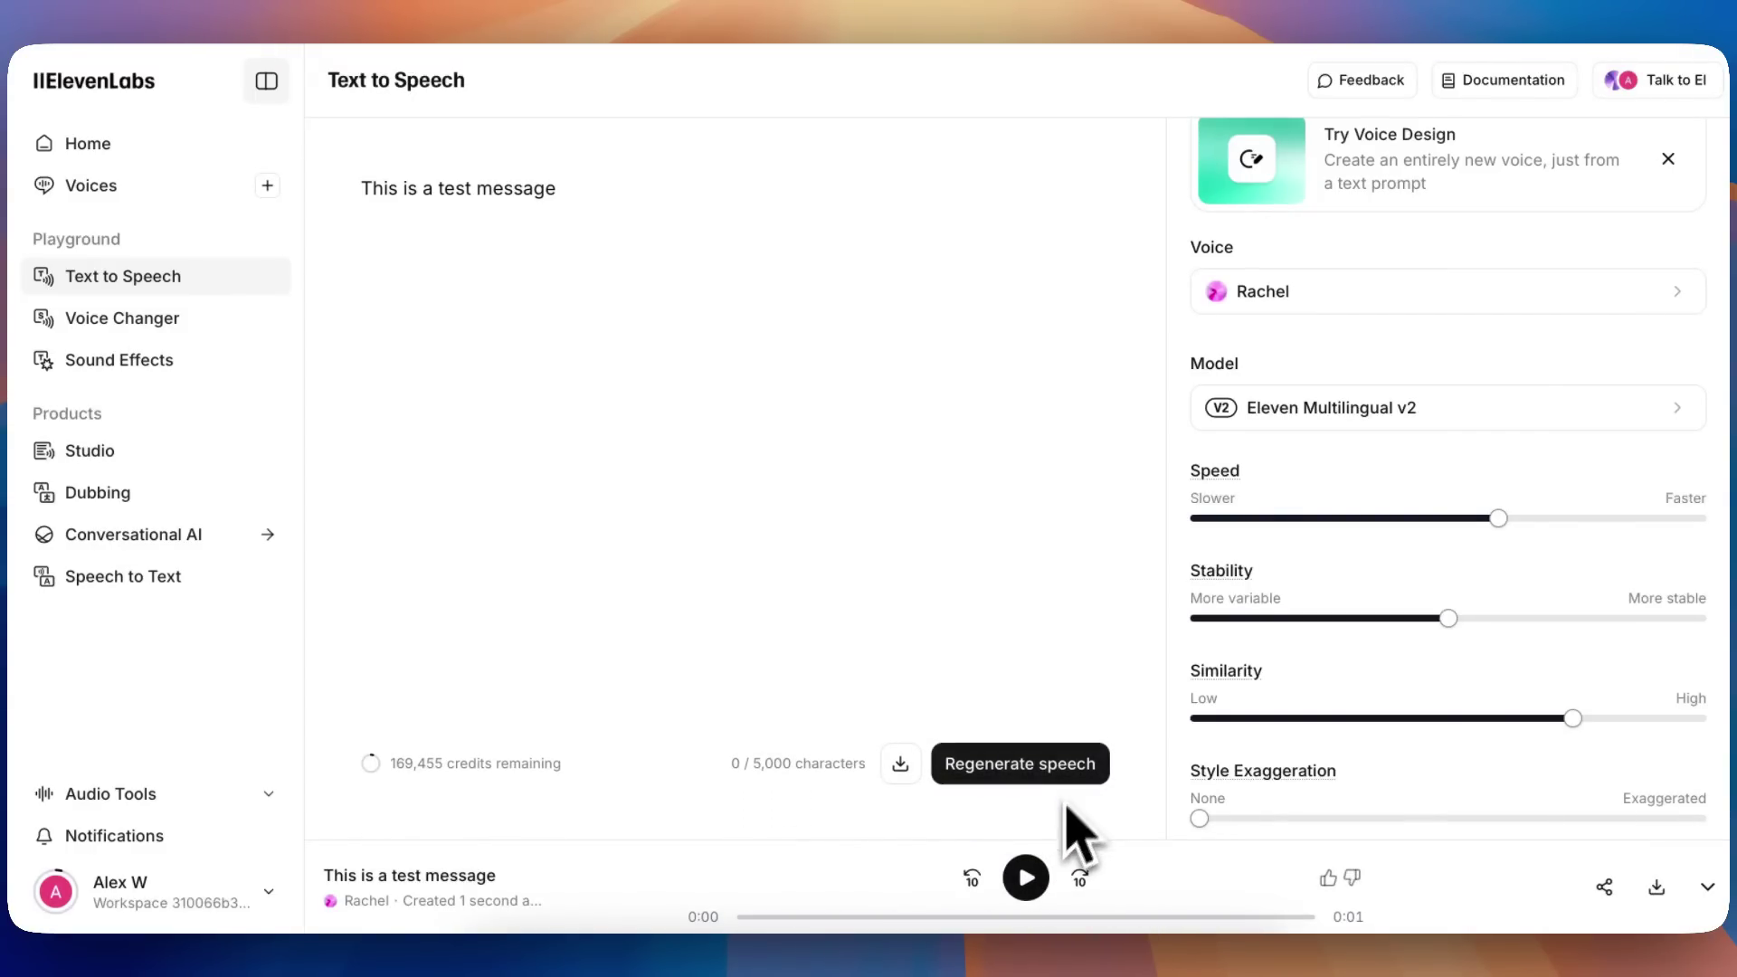
click(1027, 877)
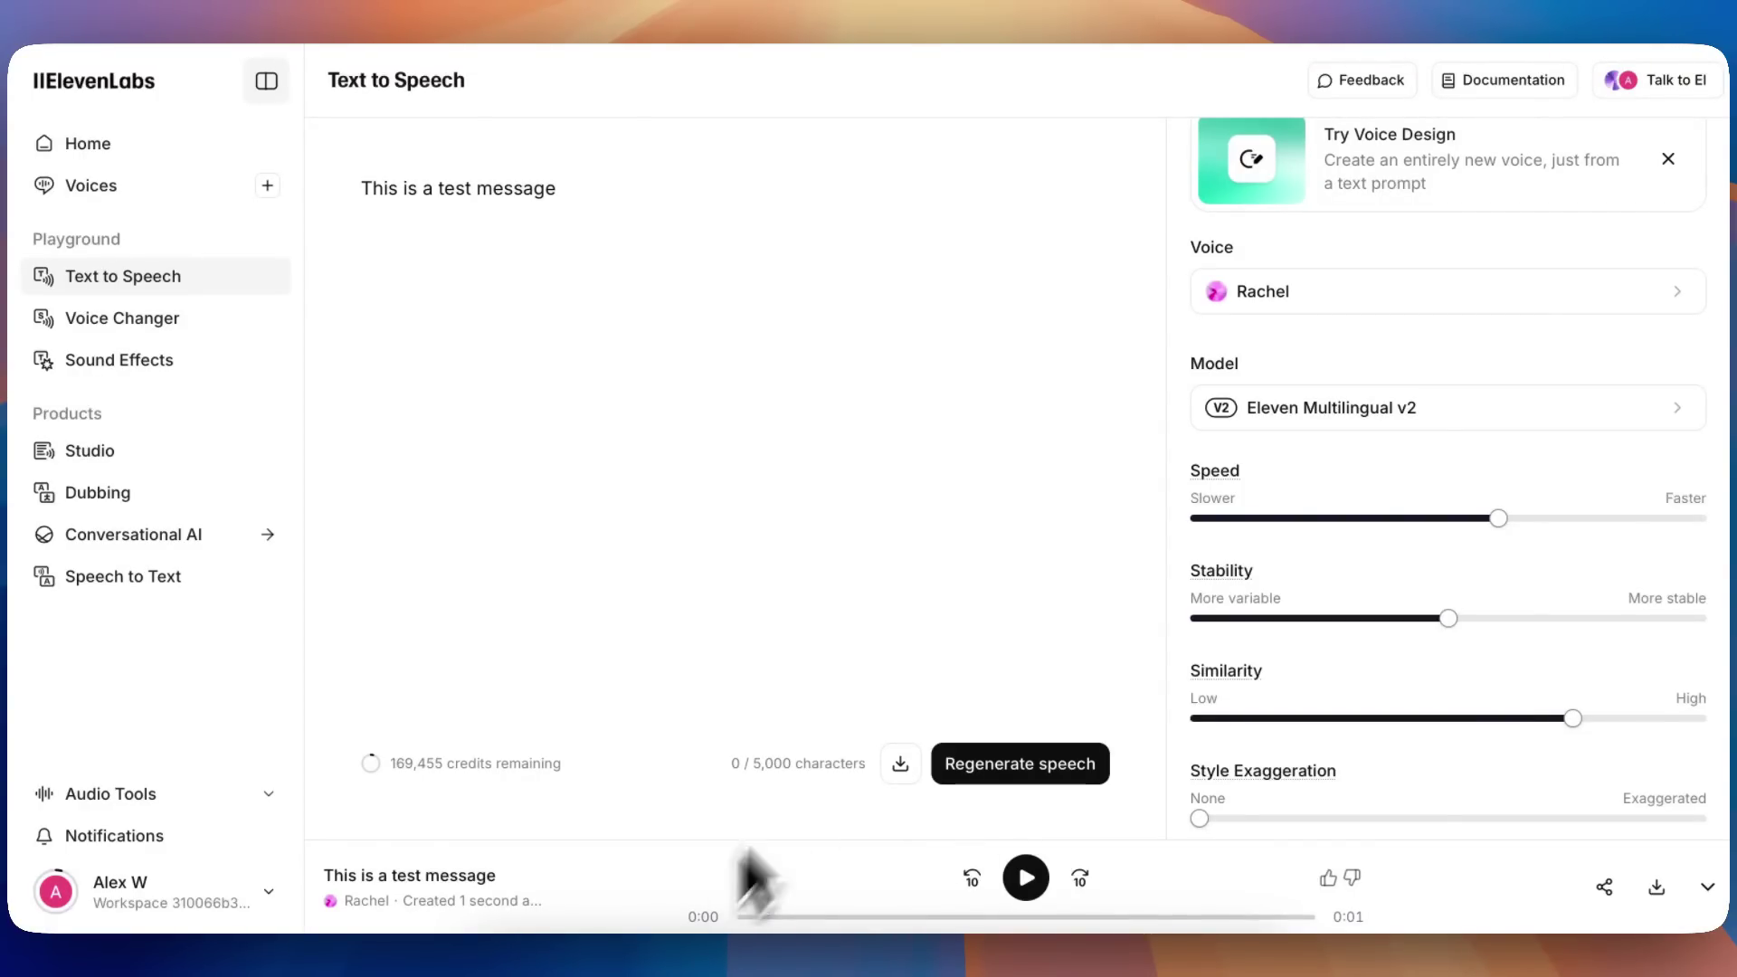
key(XF86AudioRaiseVolume)
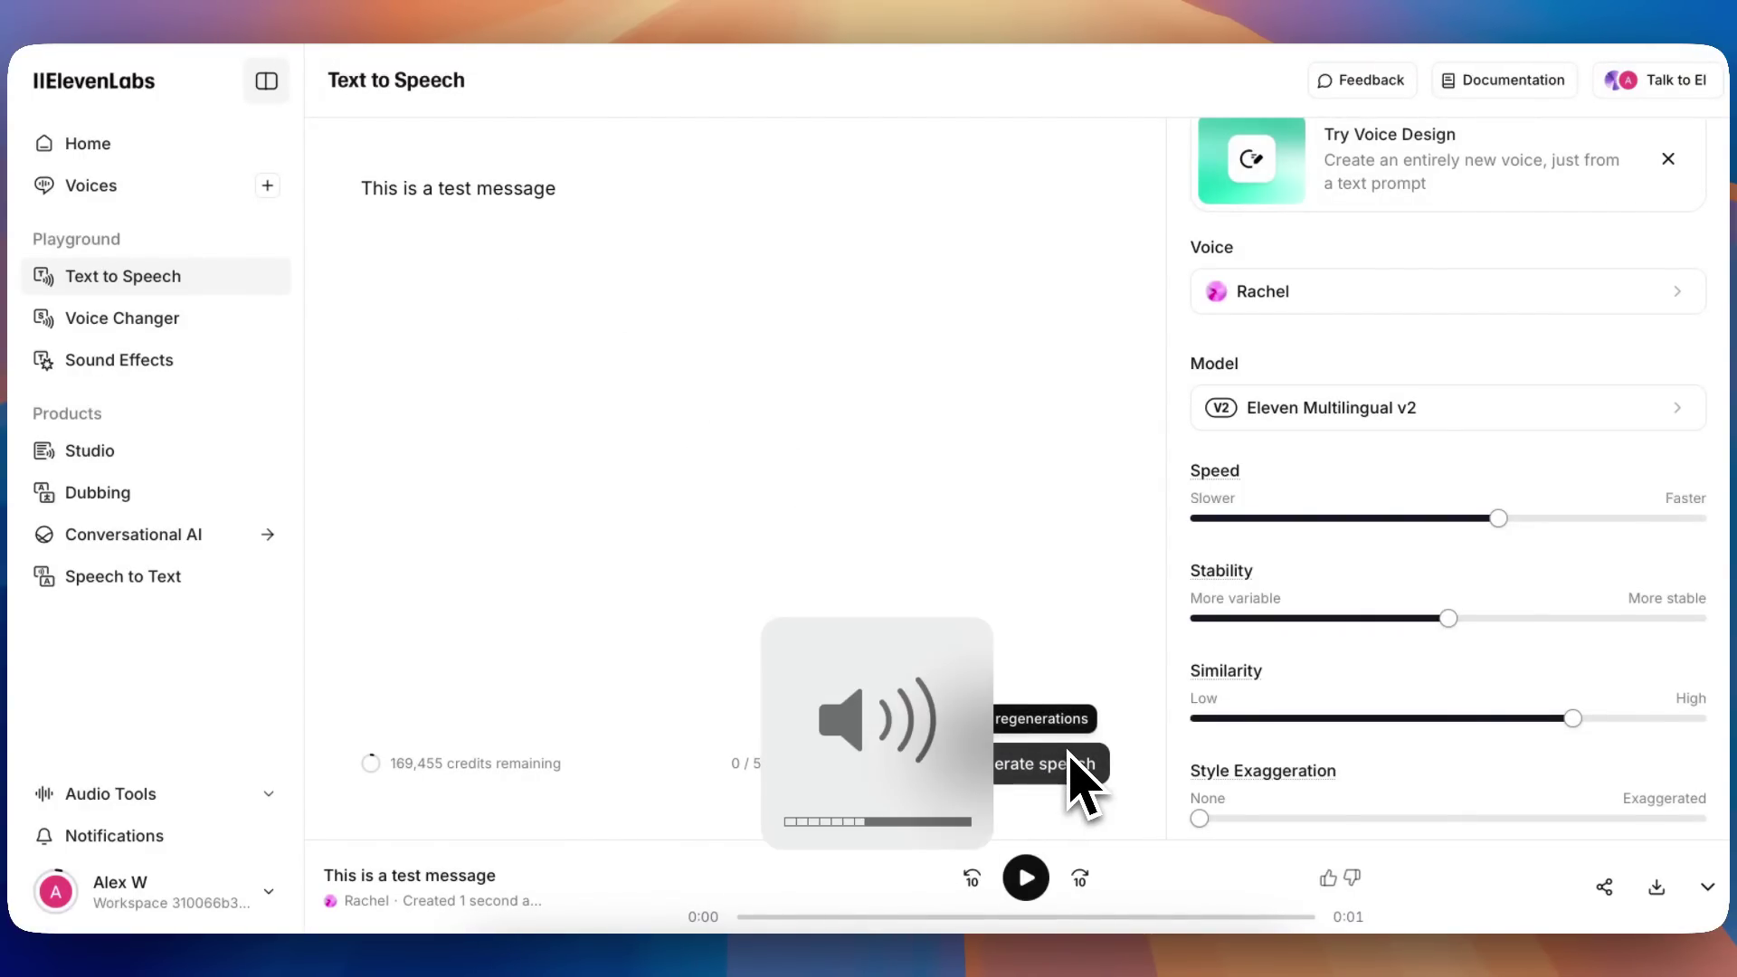
click(1031, 878)
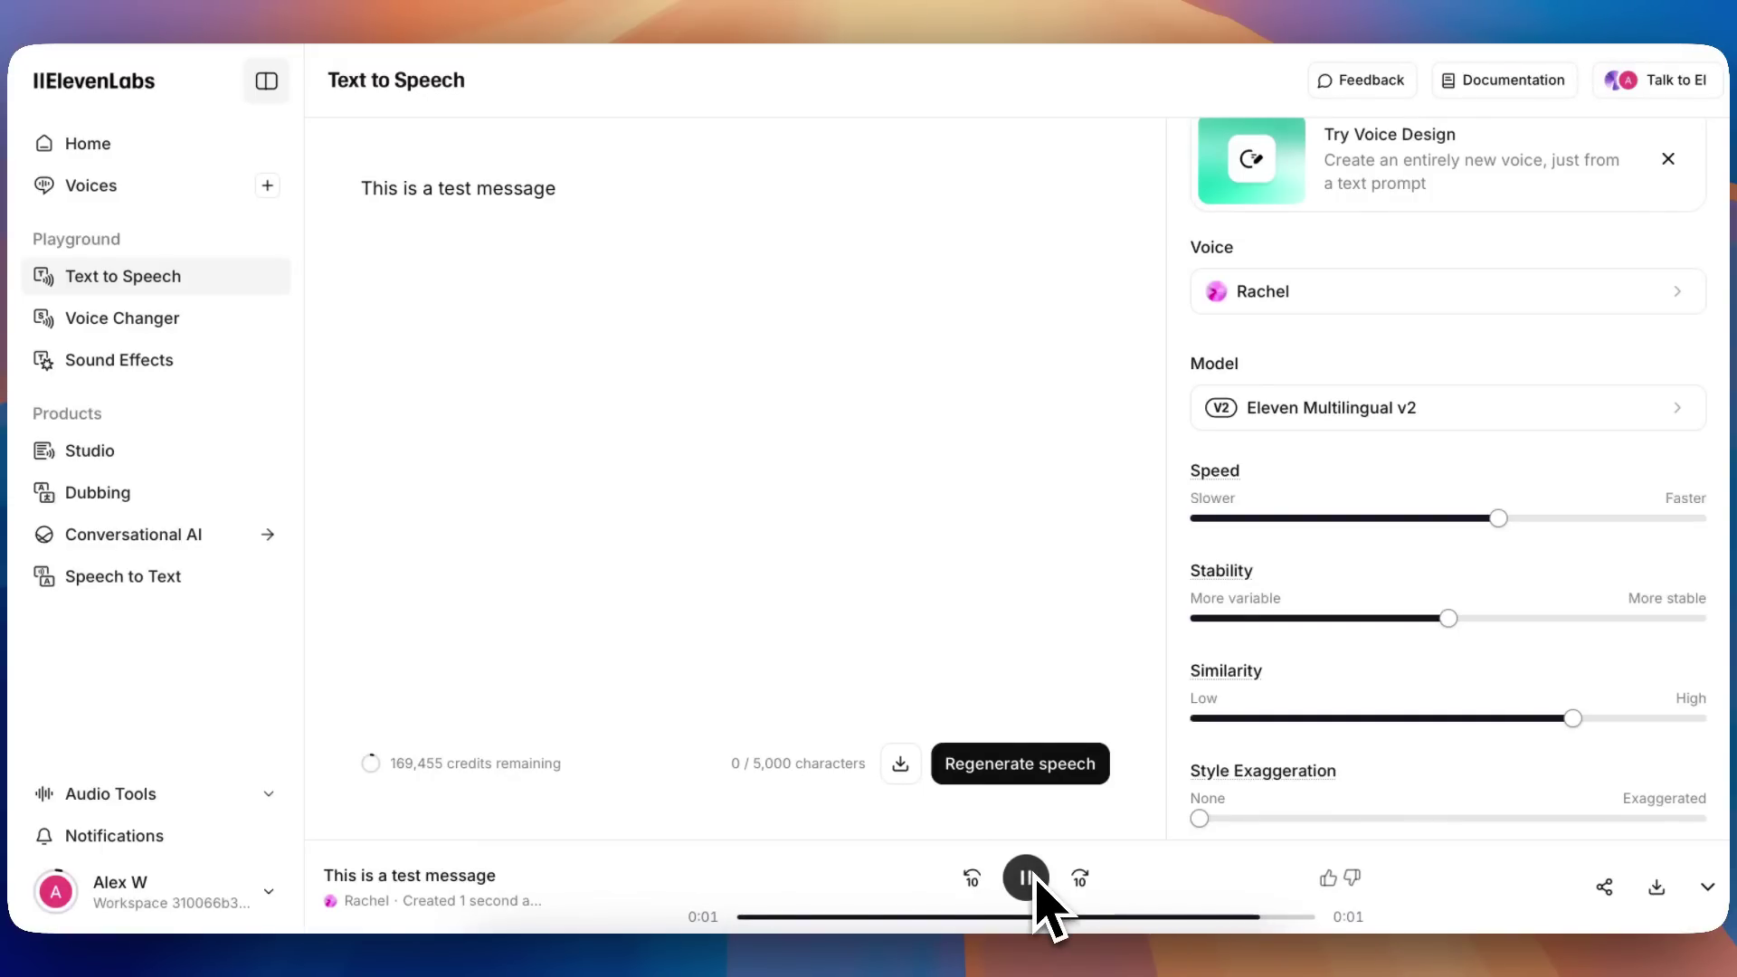
click(1006, 449)
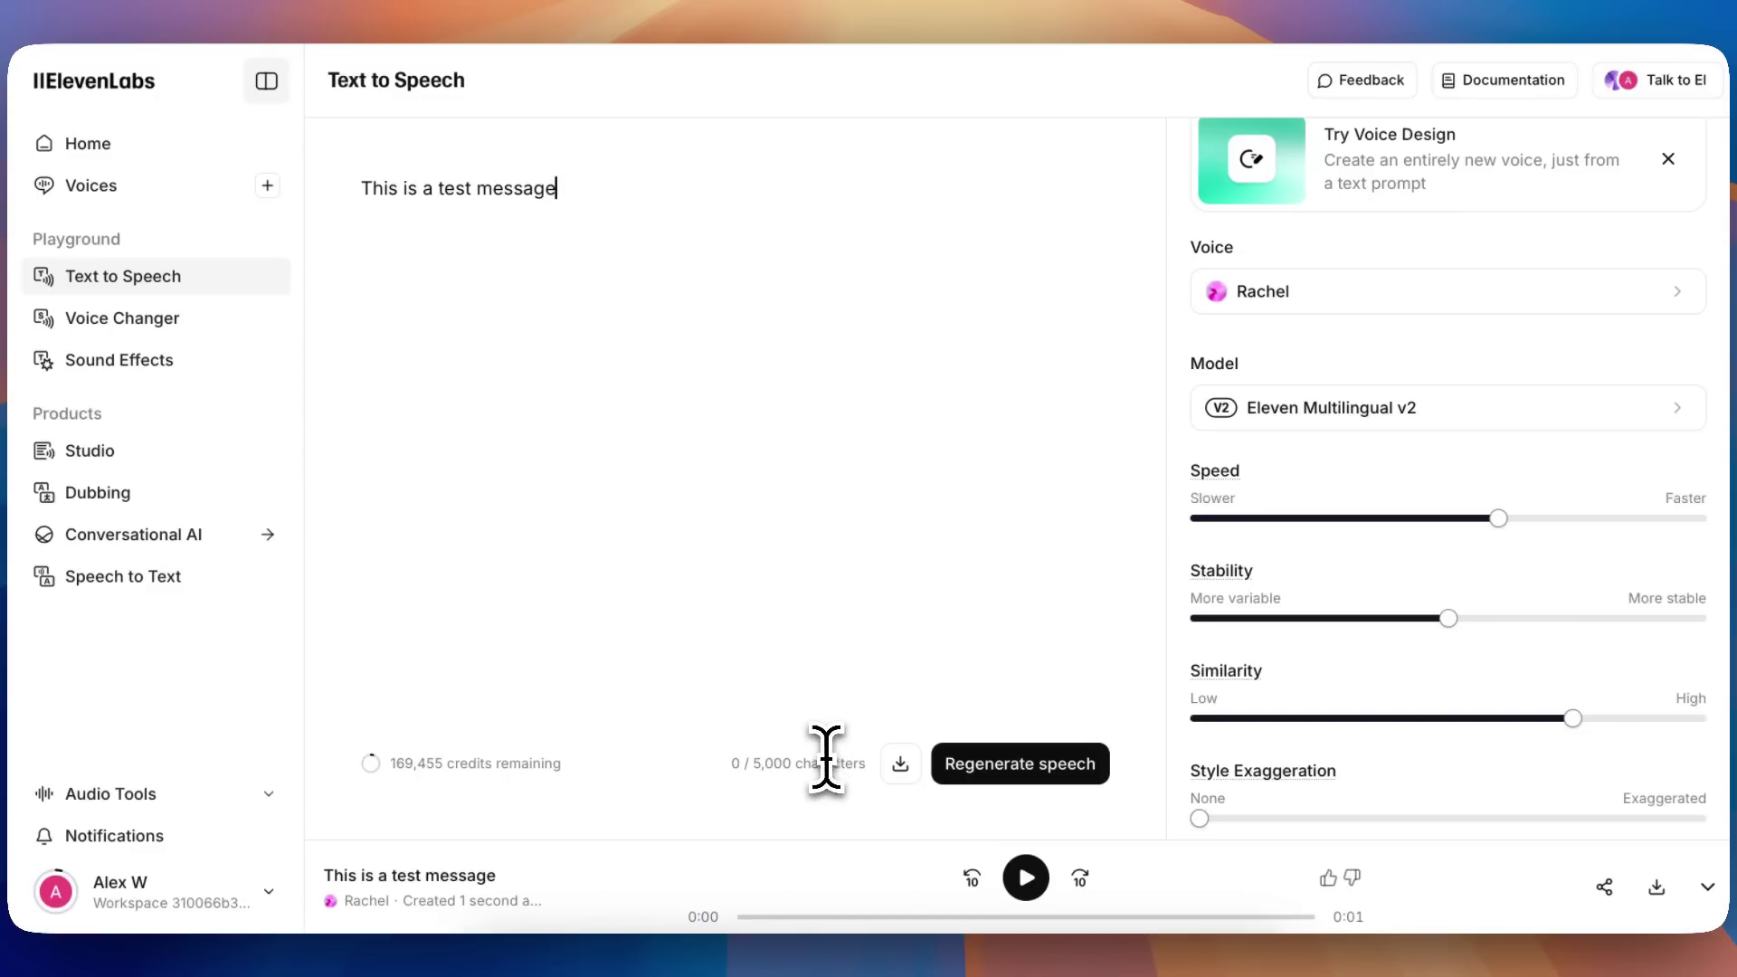
Record a live audio clip with the microphone in Voice Changer, convert it to the selected voice and play the result.
click(144, 318)
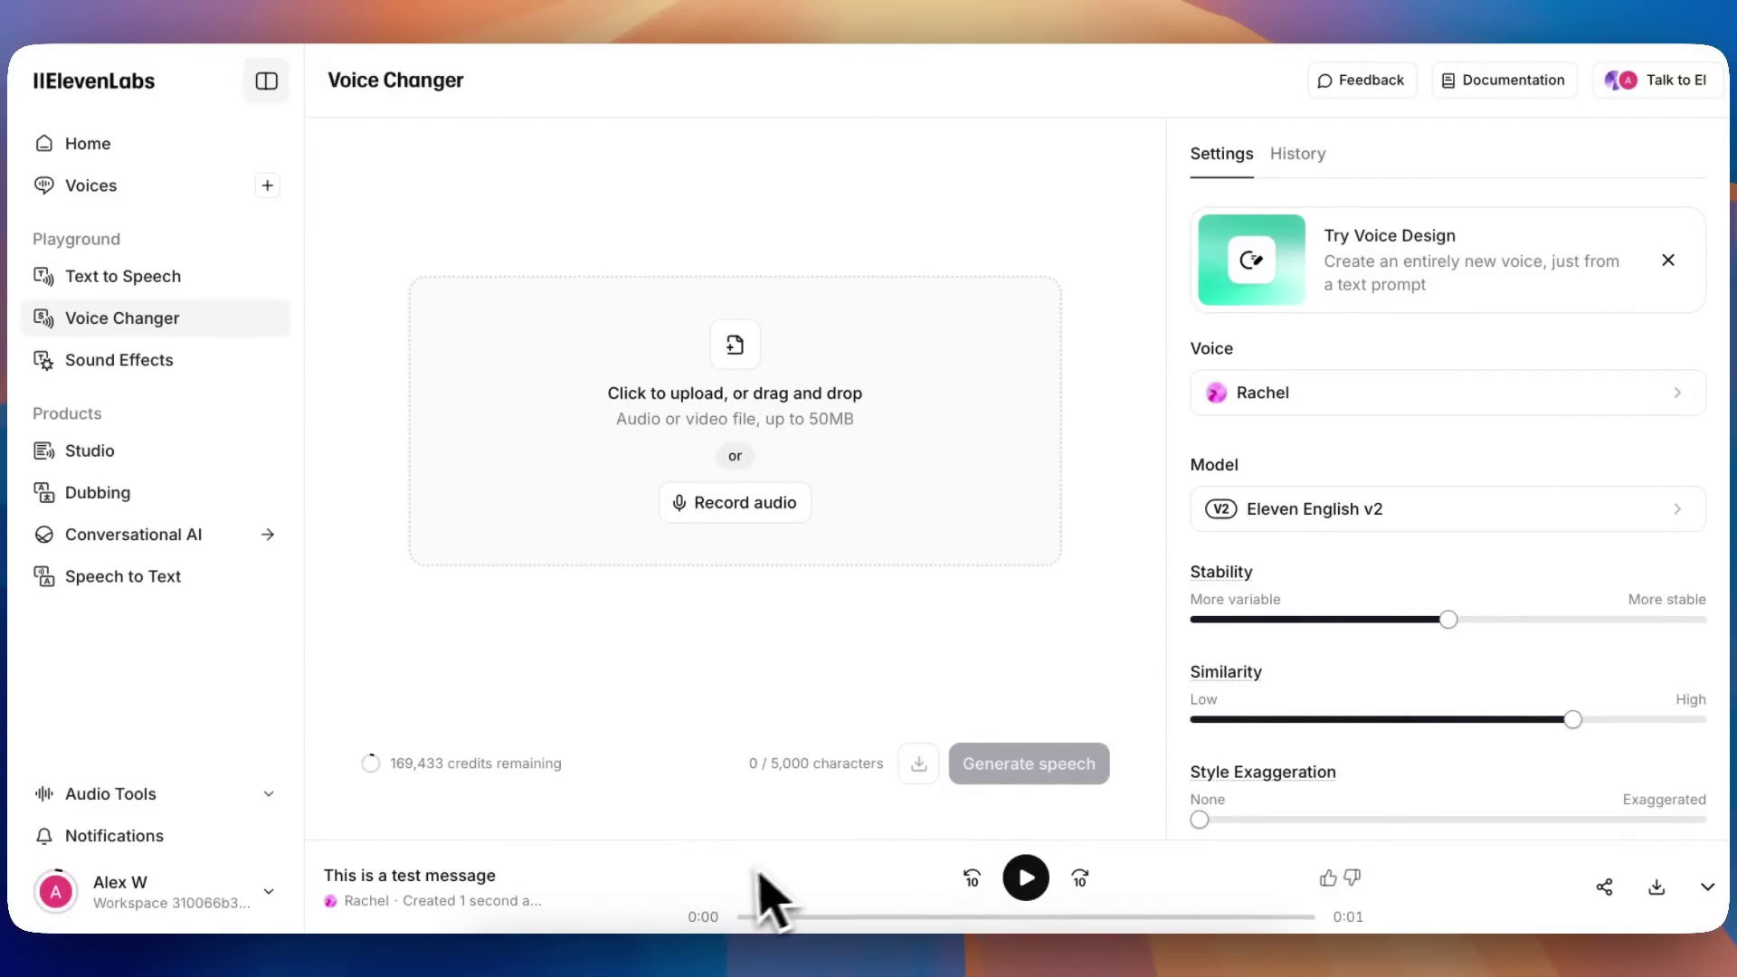
click(737, 506)
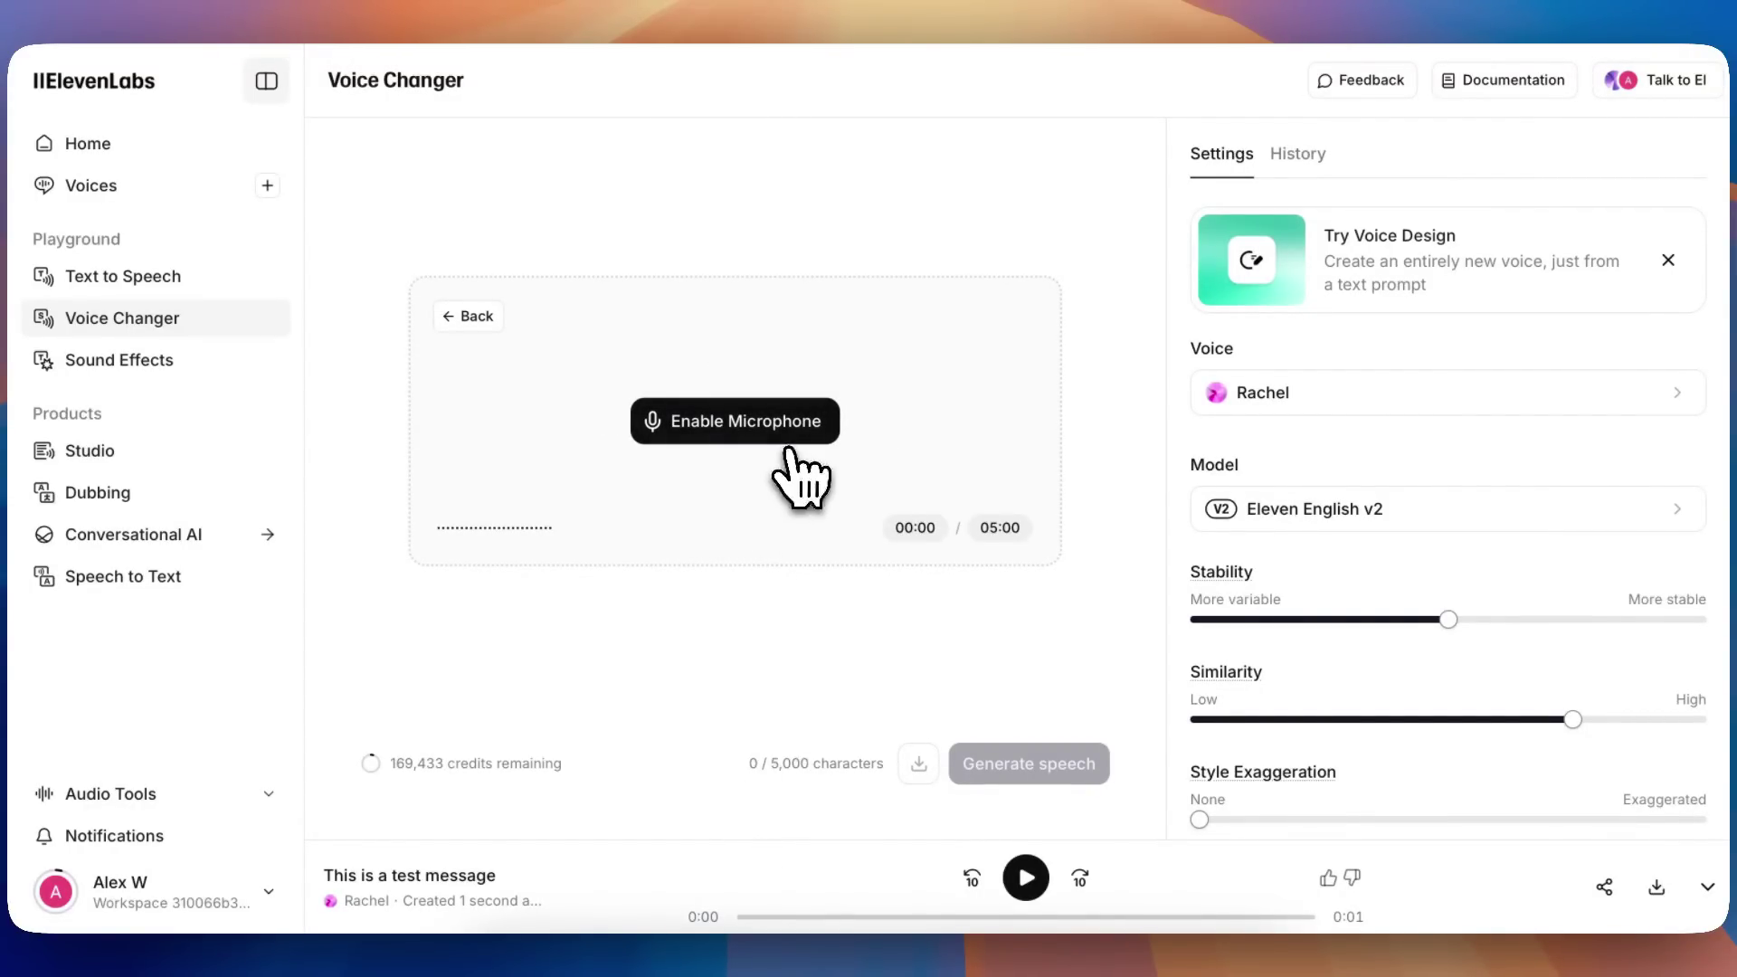
click(759, 432)
click(860, 515)
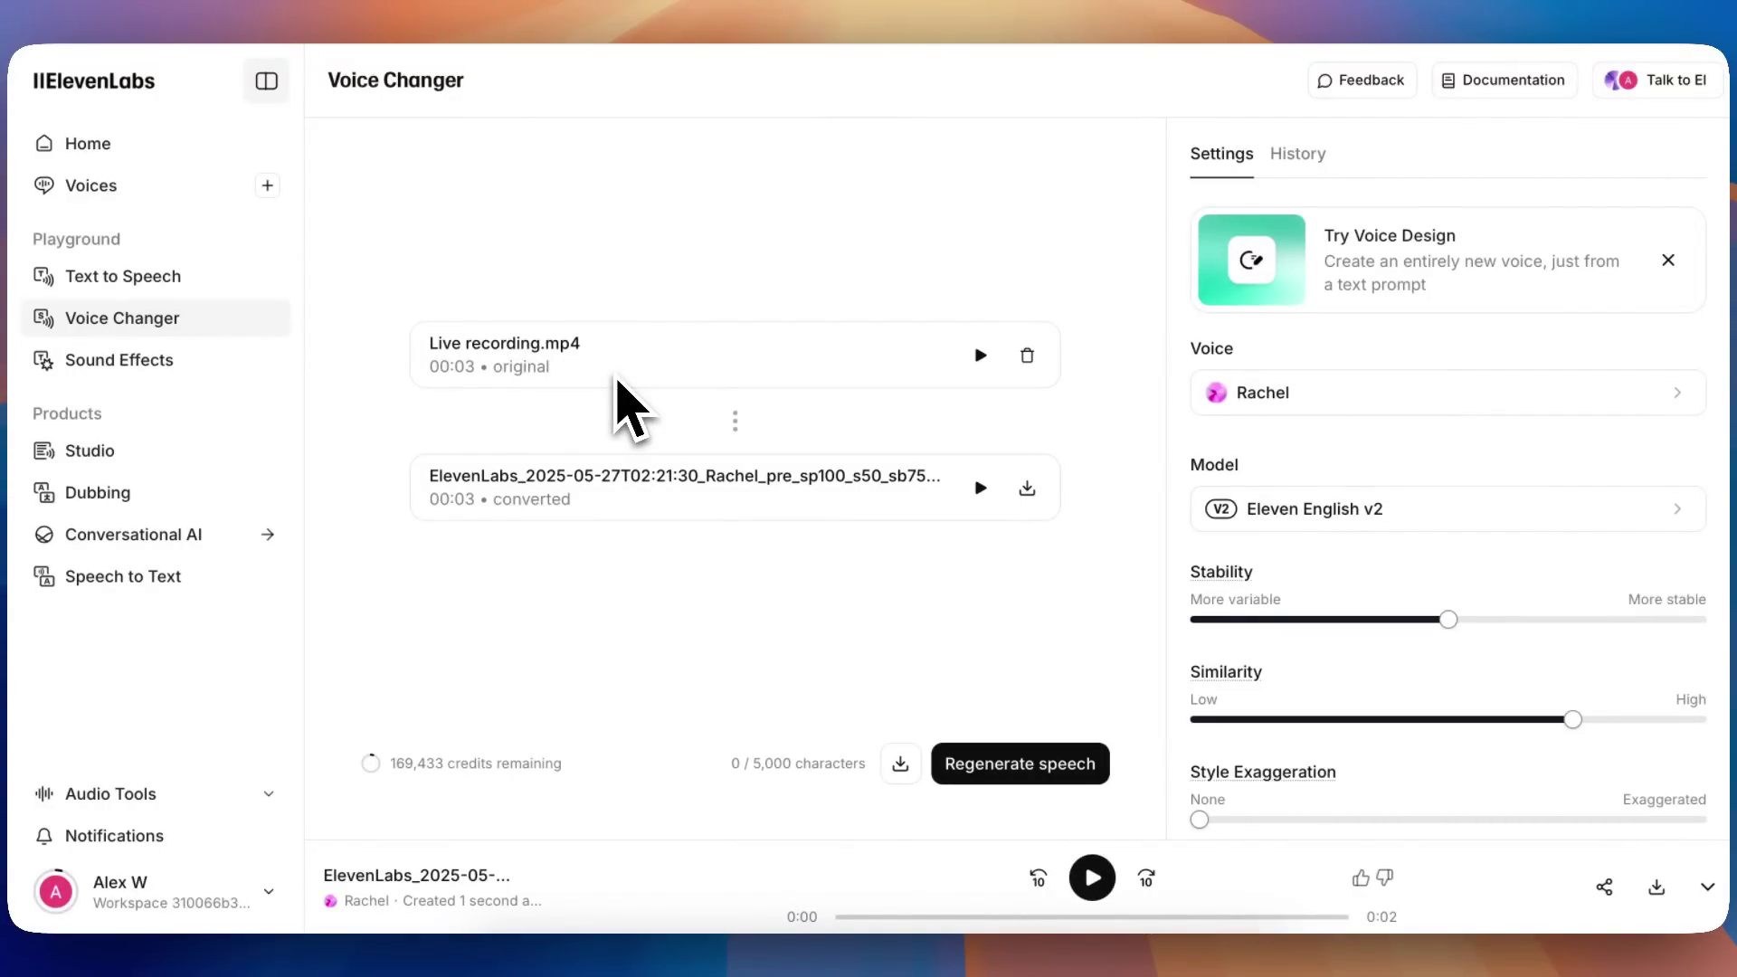
click(1092, 877)
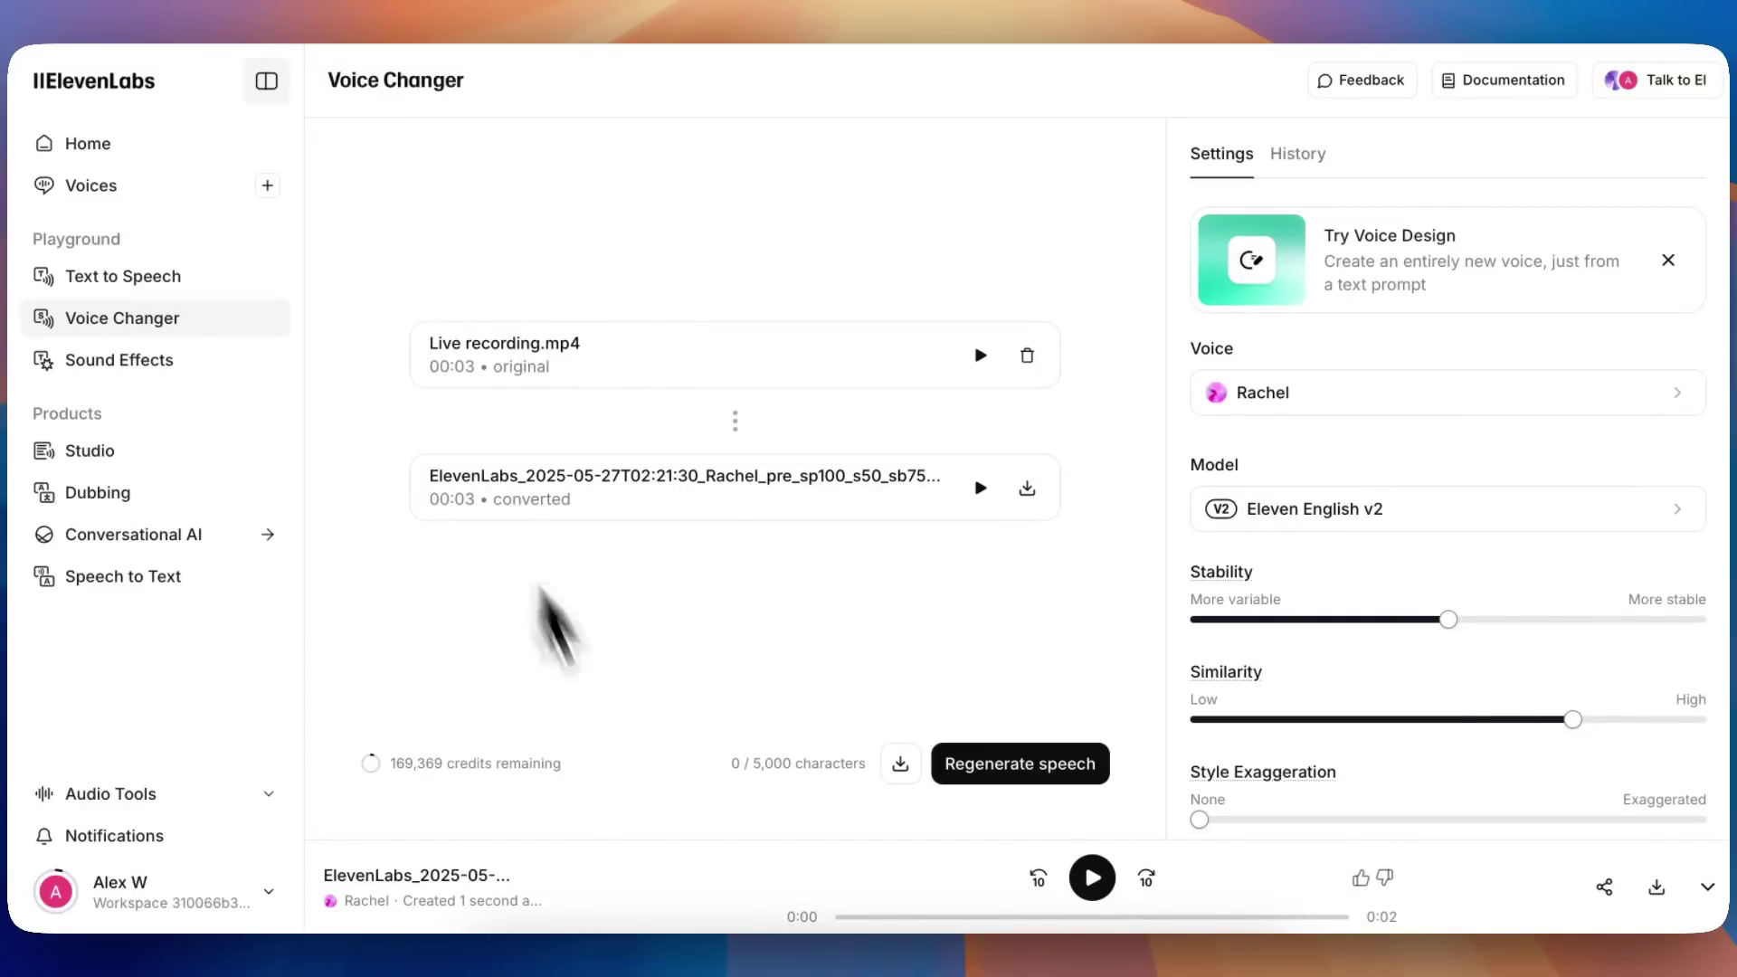
Generate a sound effect in Sound Effects from the suggested prompt "A car whizzing by".
click(188, 371)
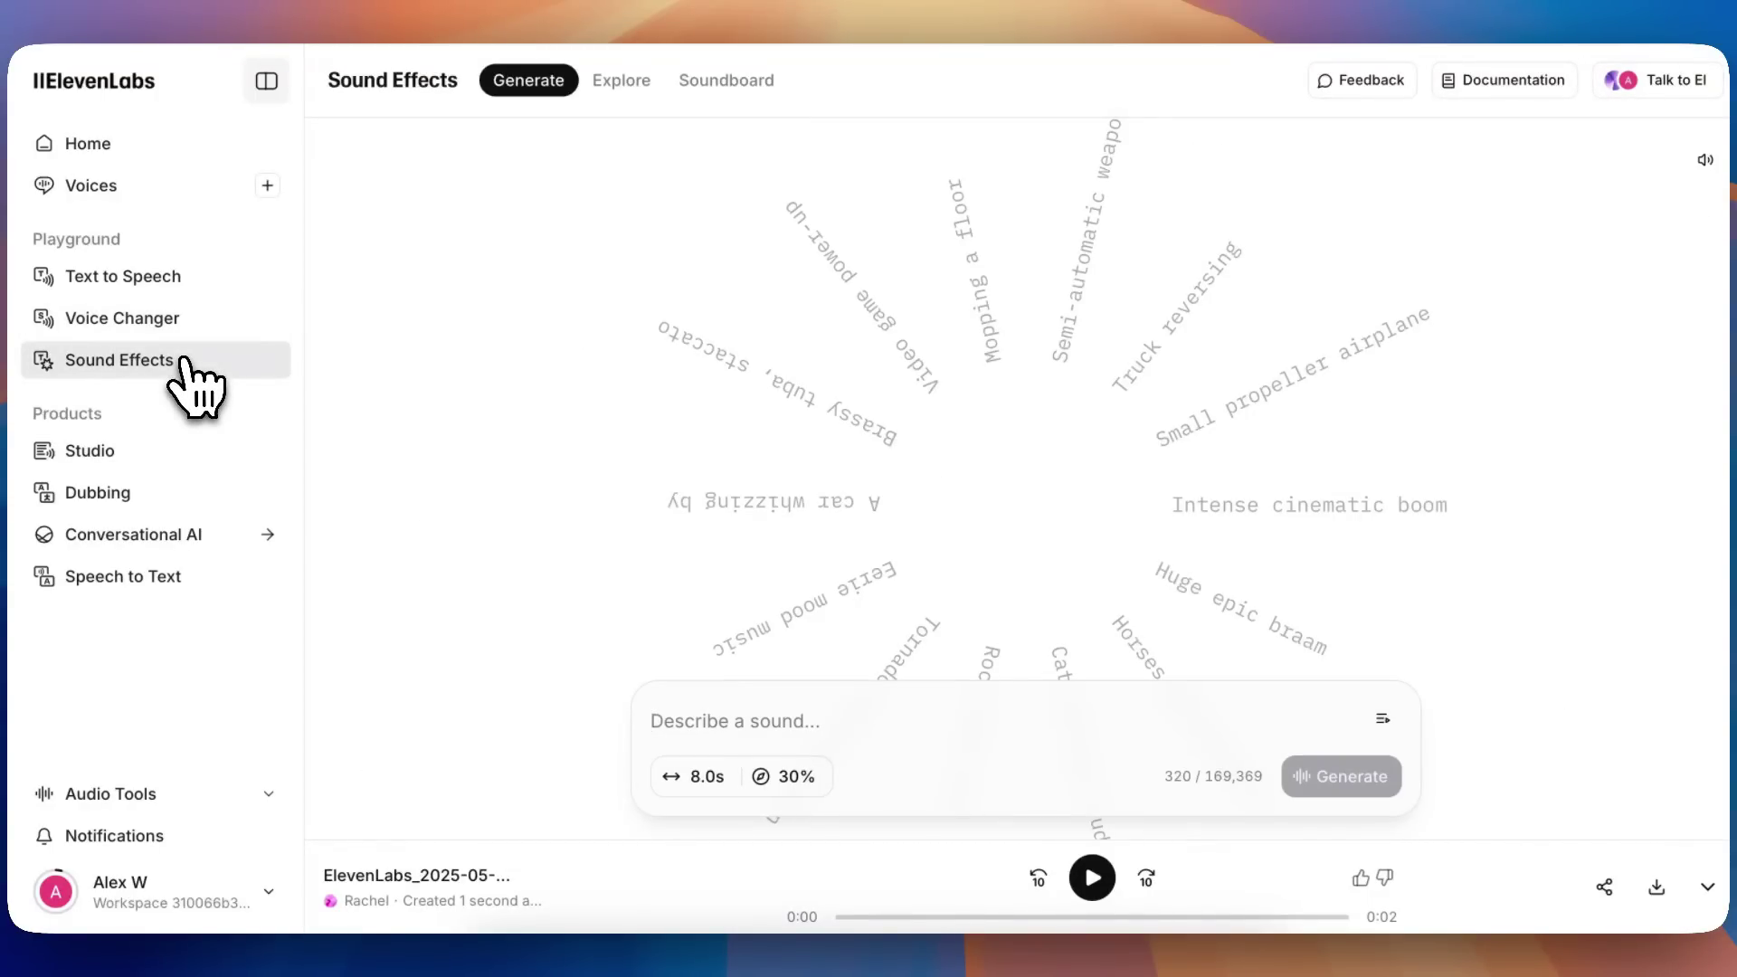
click(840, 511)
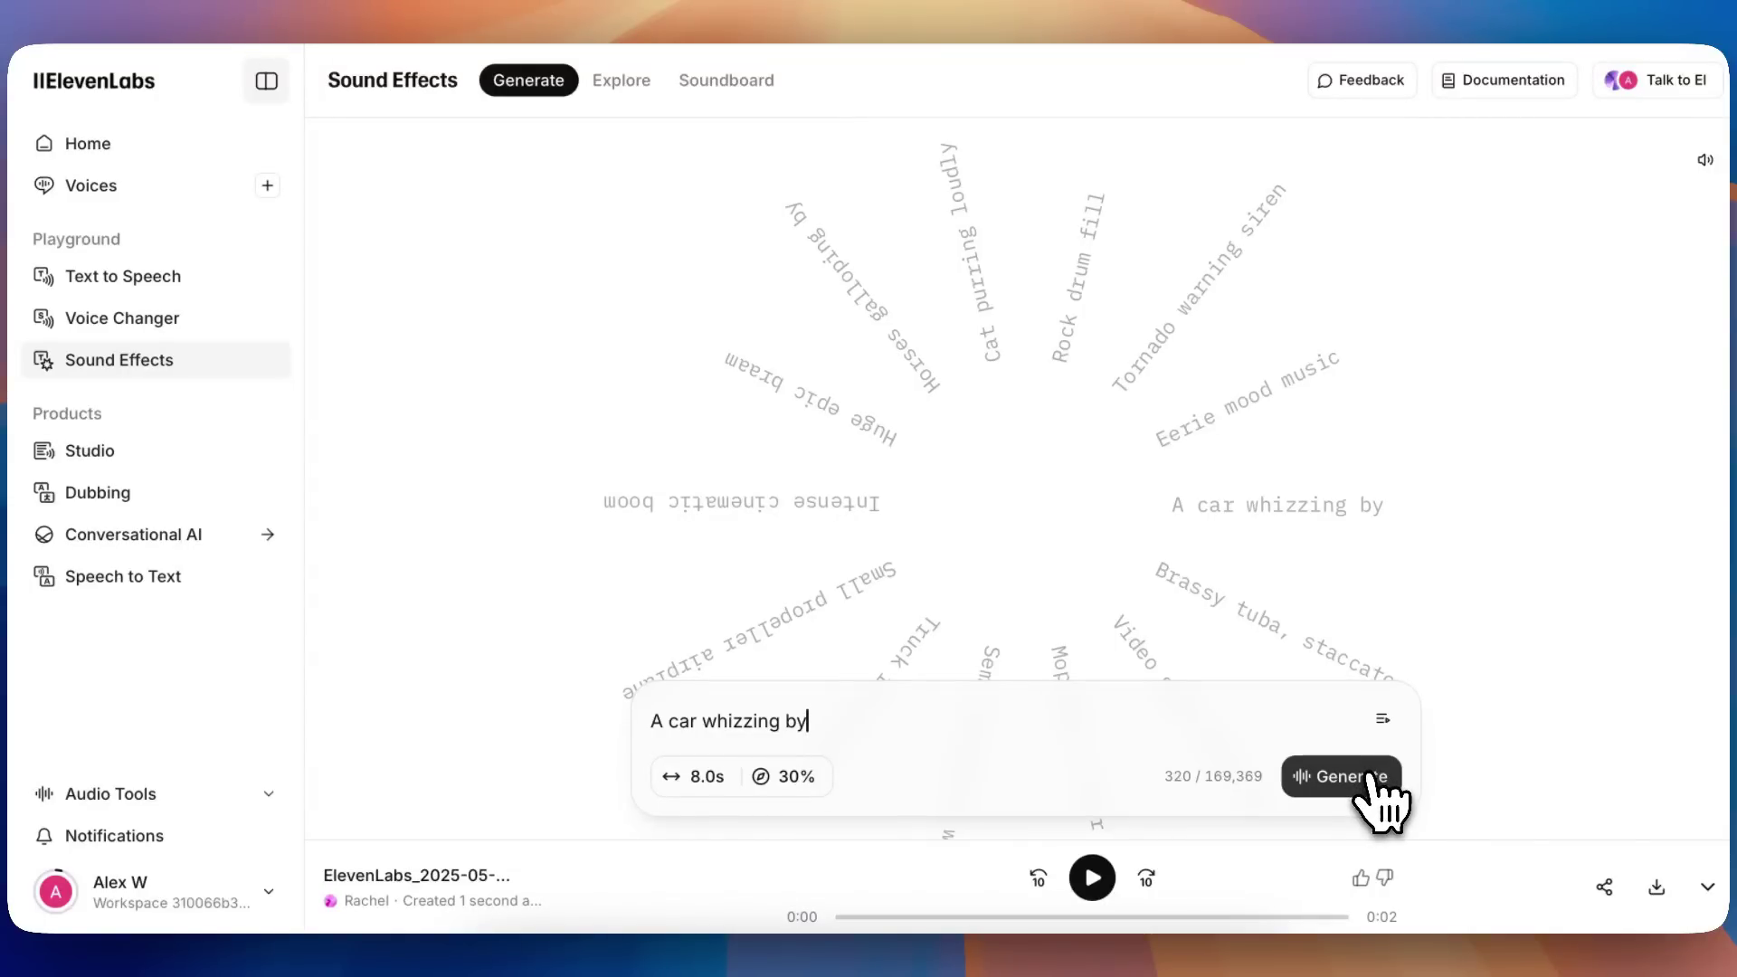
click(1362, 782)
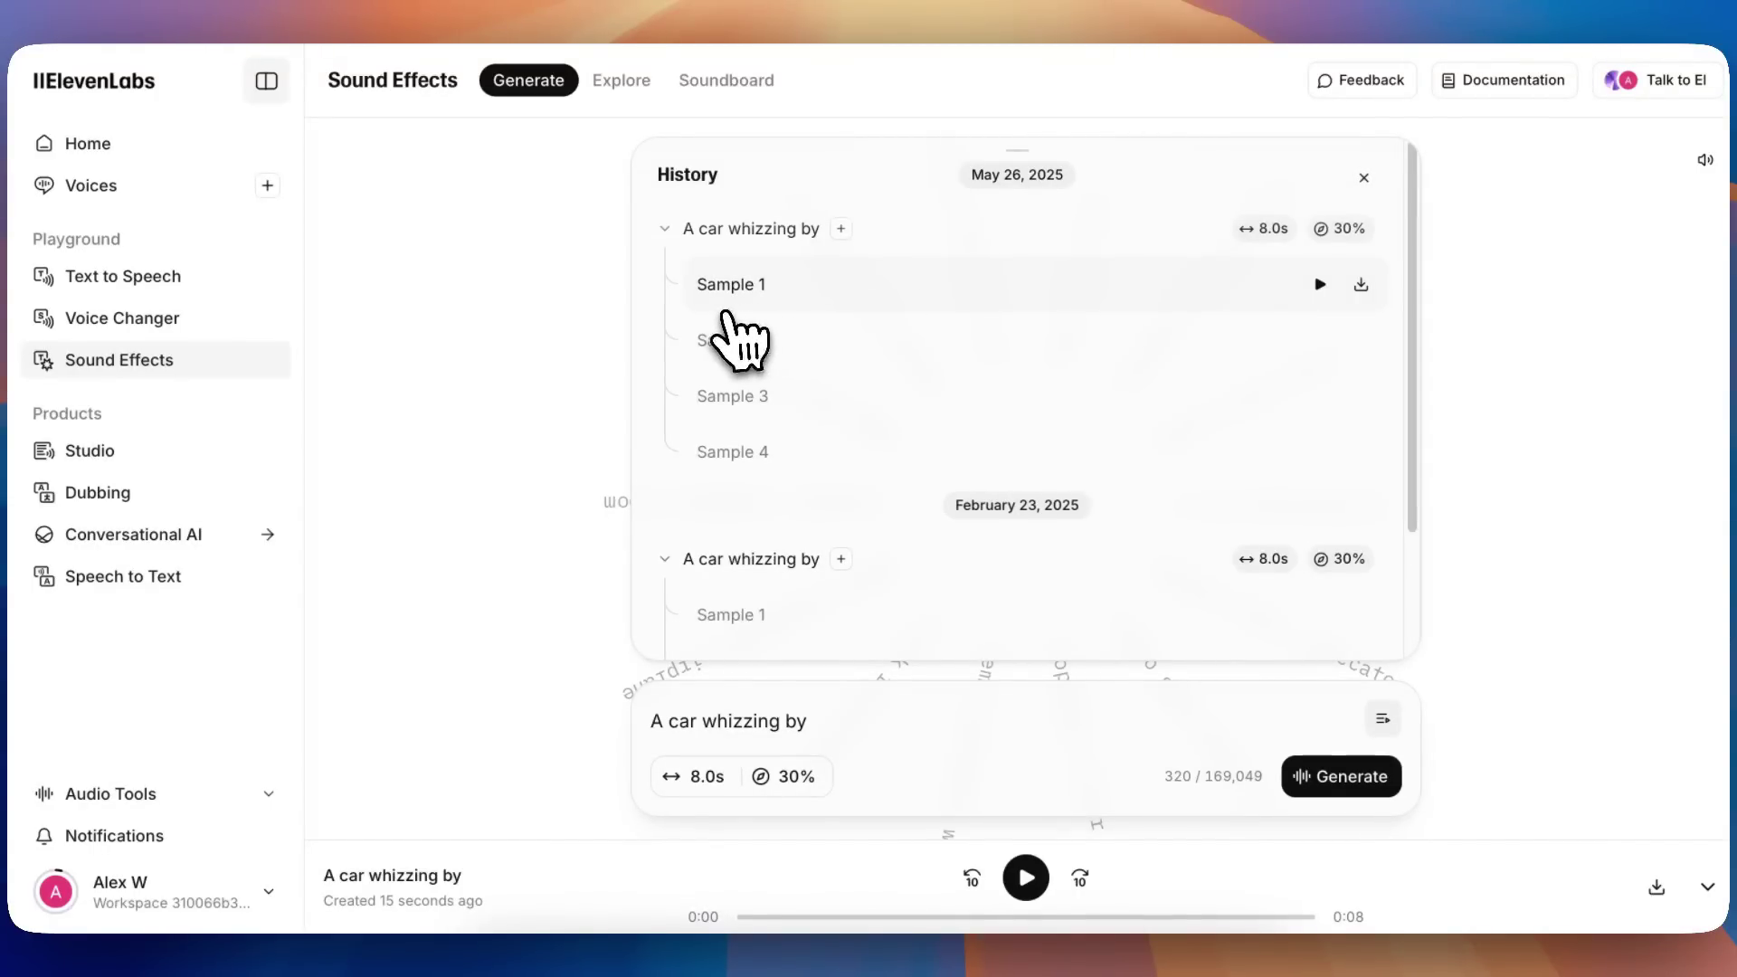
Play the four newly generated samples of the car sound one after another.
click(1332, 292)
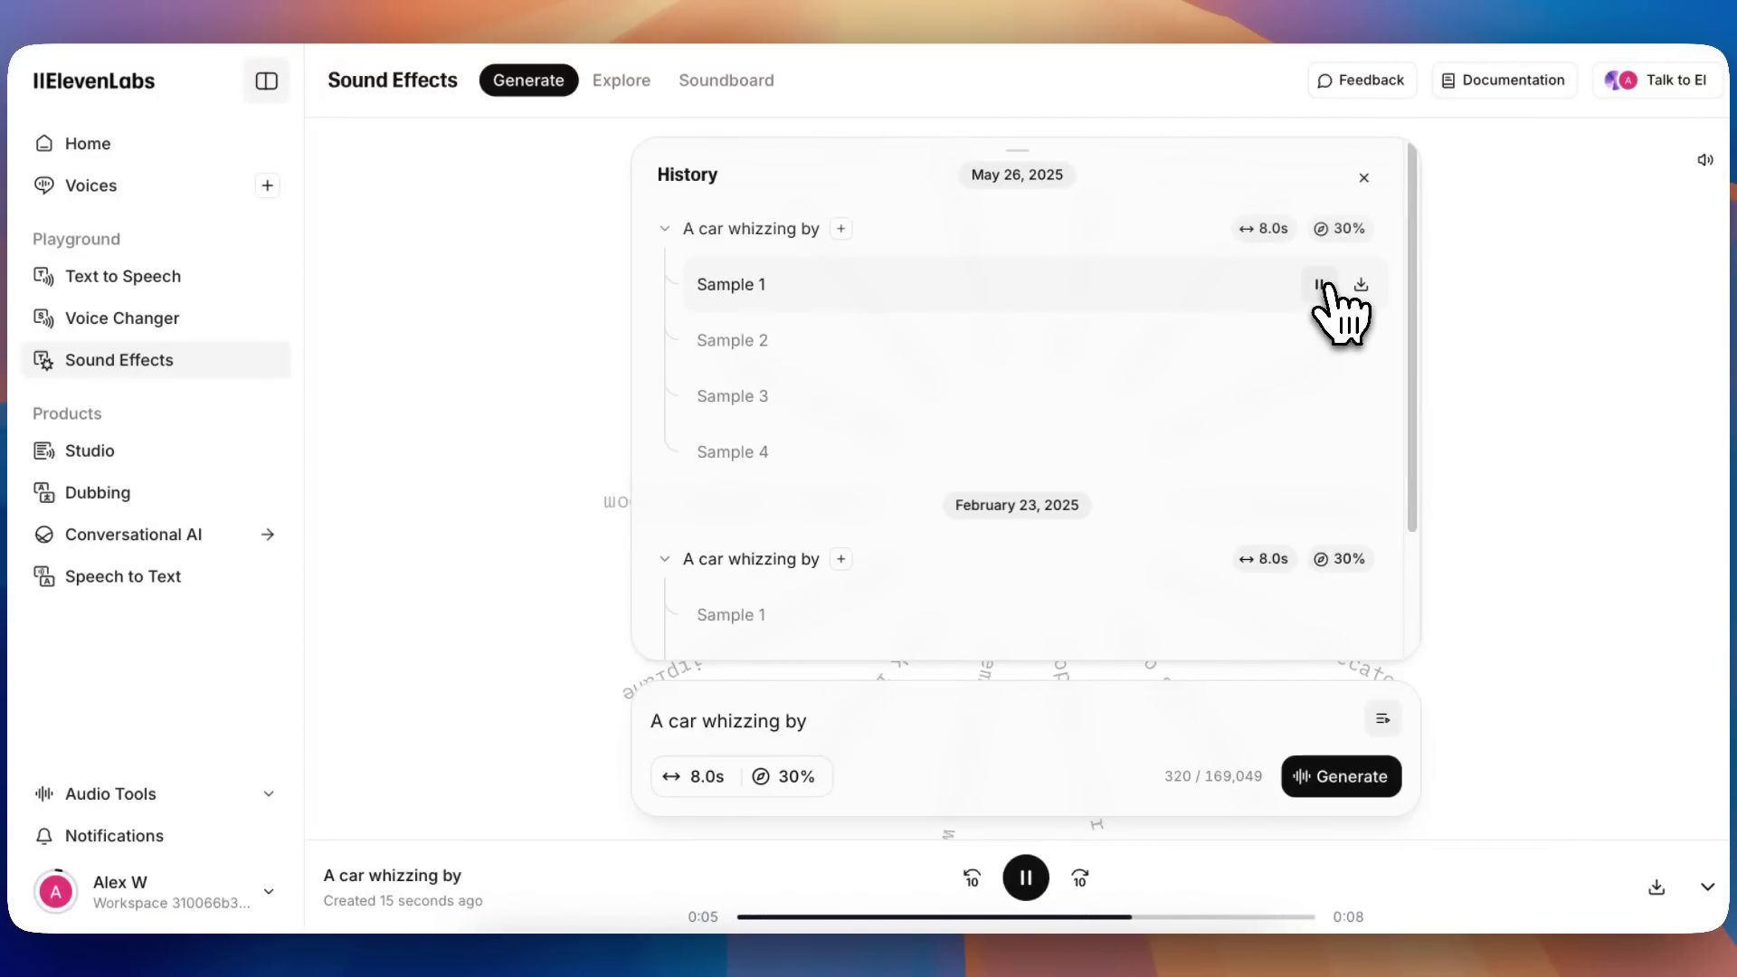
click(1322, 346)
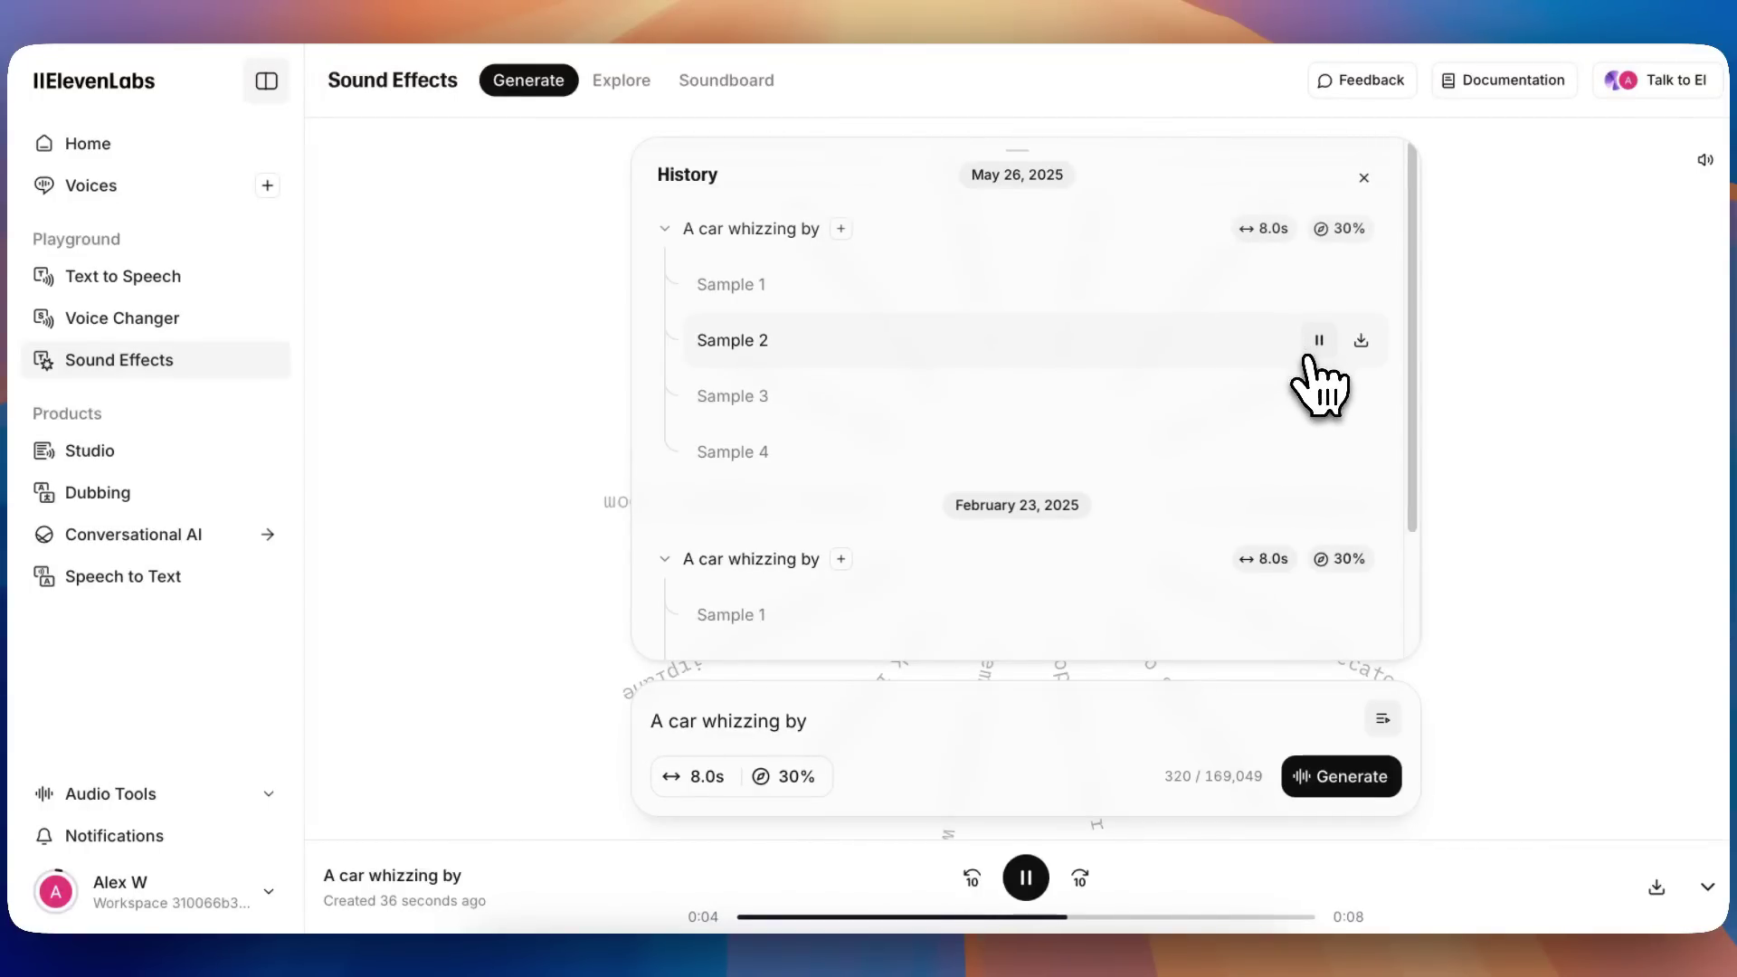
click(1318, 395)
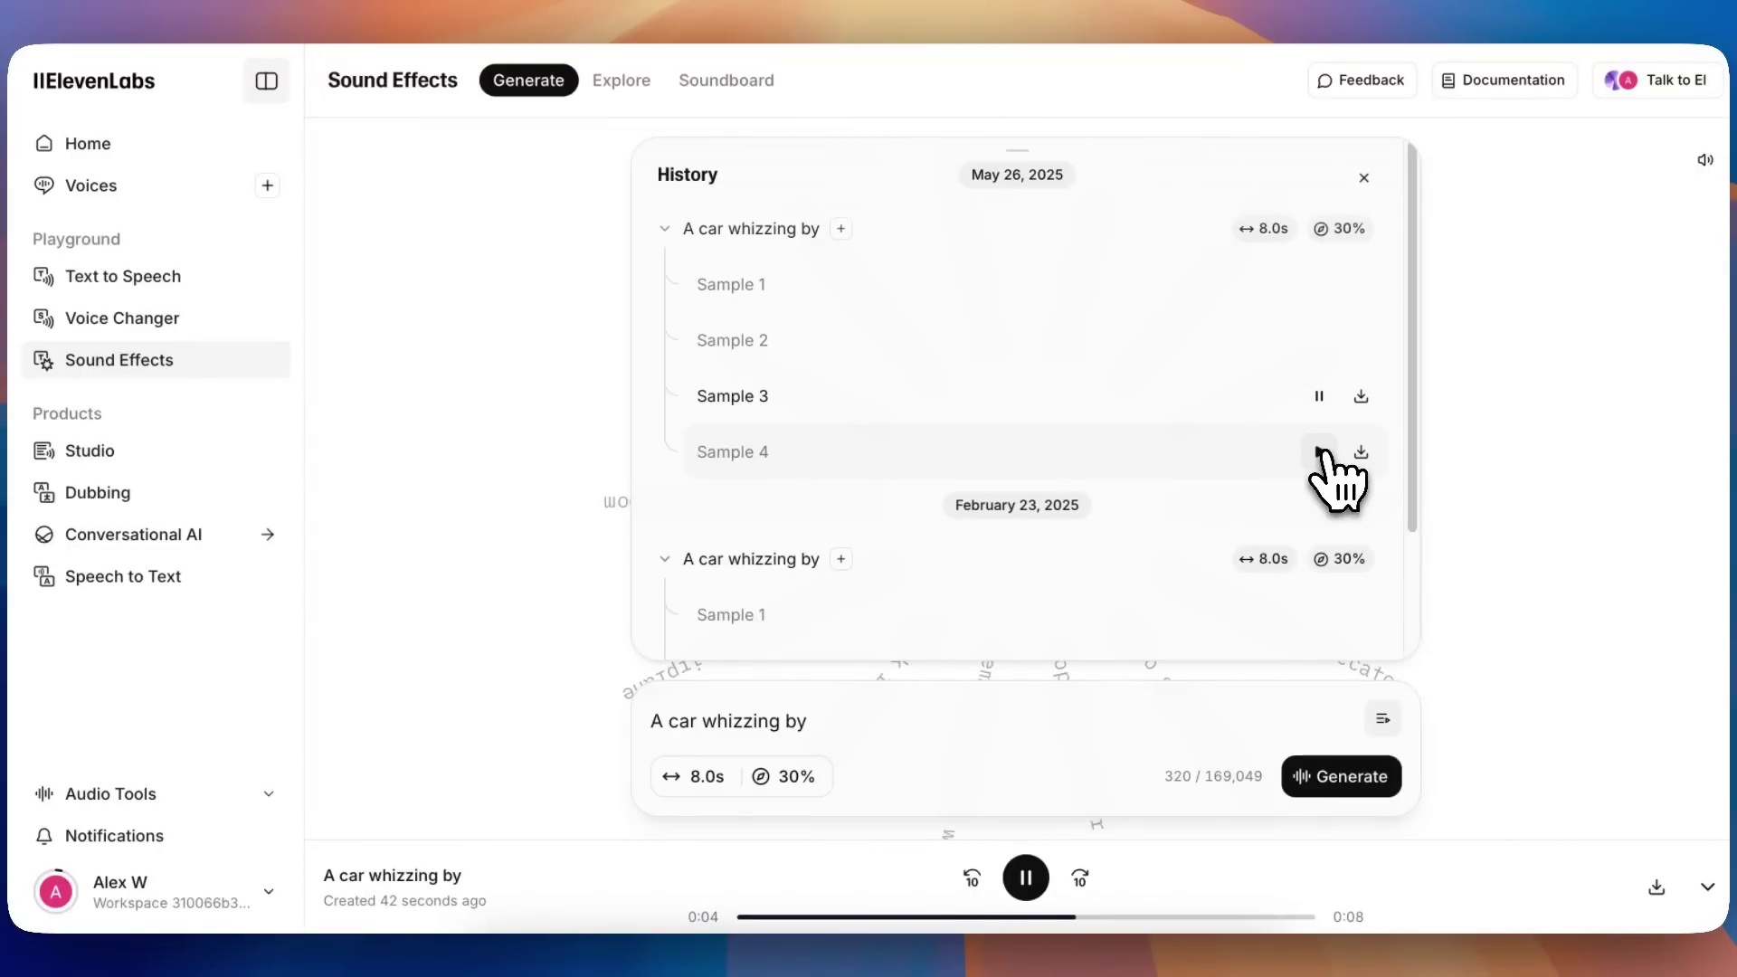
click(1320, 451)
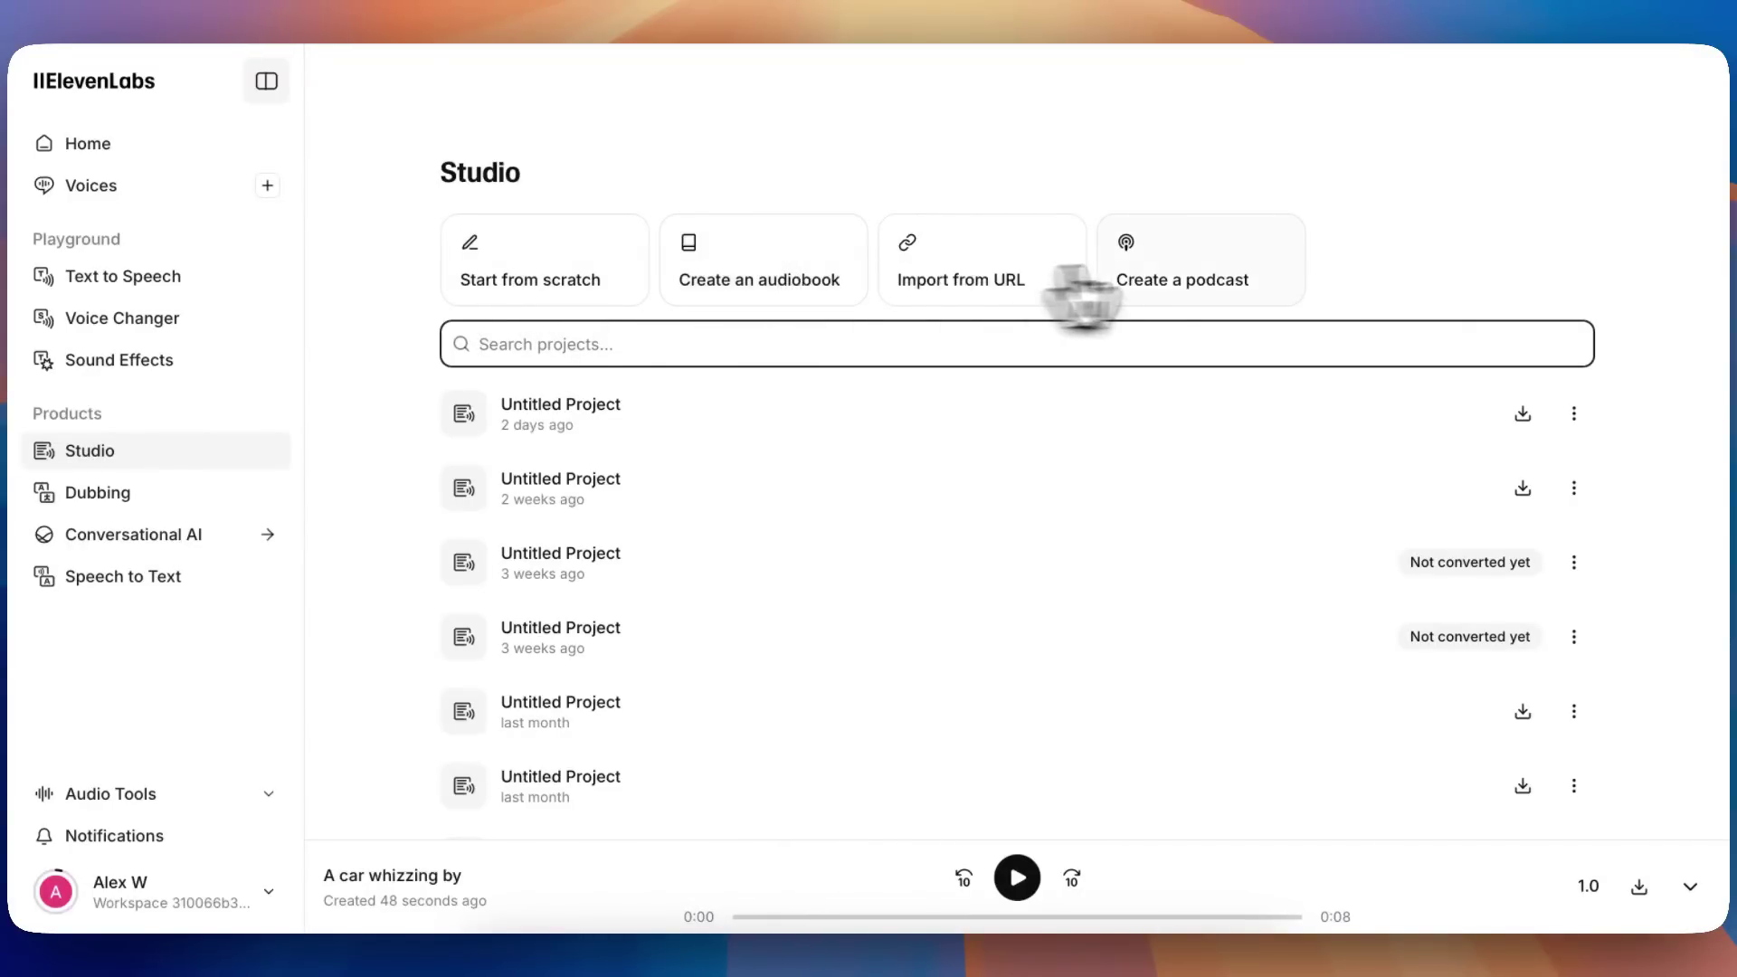
Start a Studio project from scratch and enter the two lines "This is a test" and "This is a test again".
click(543, 272)
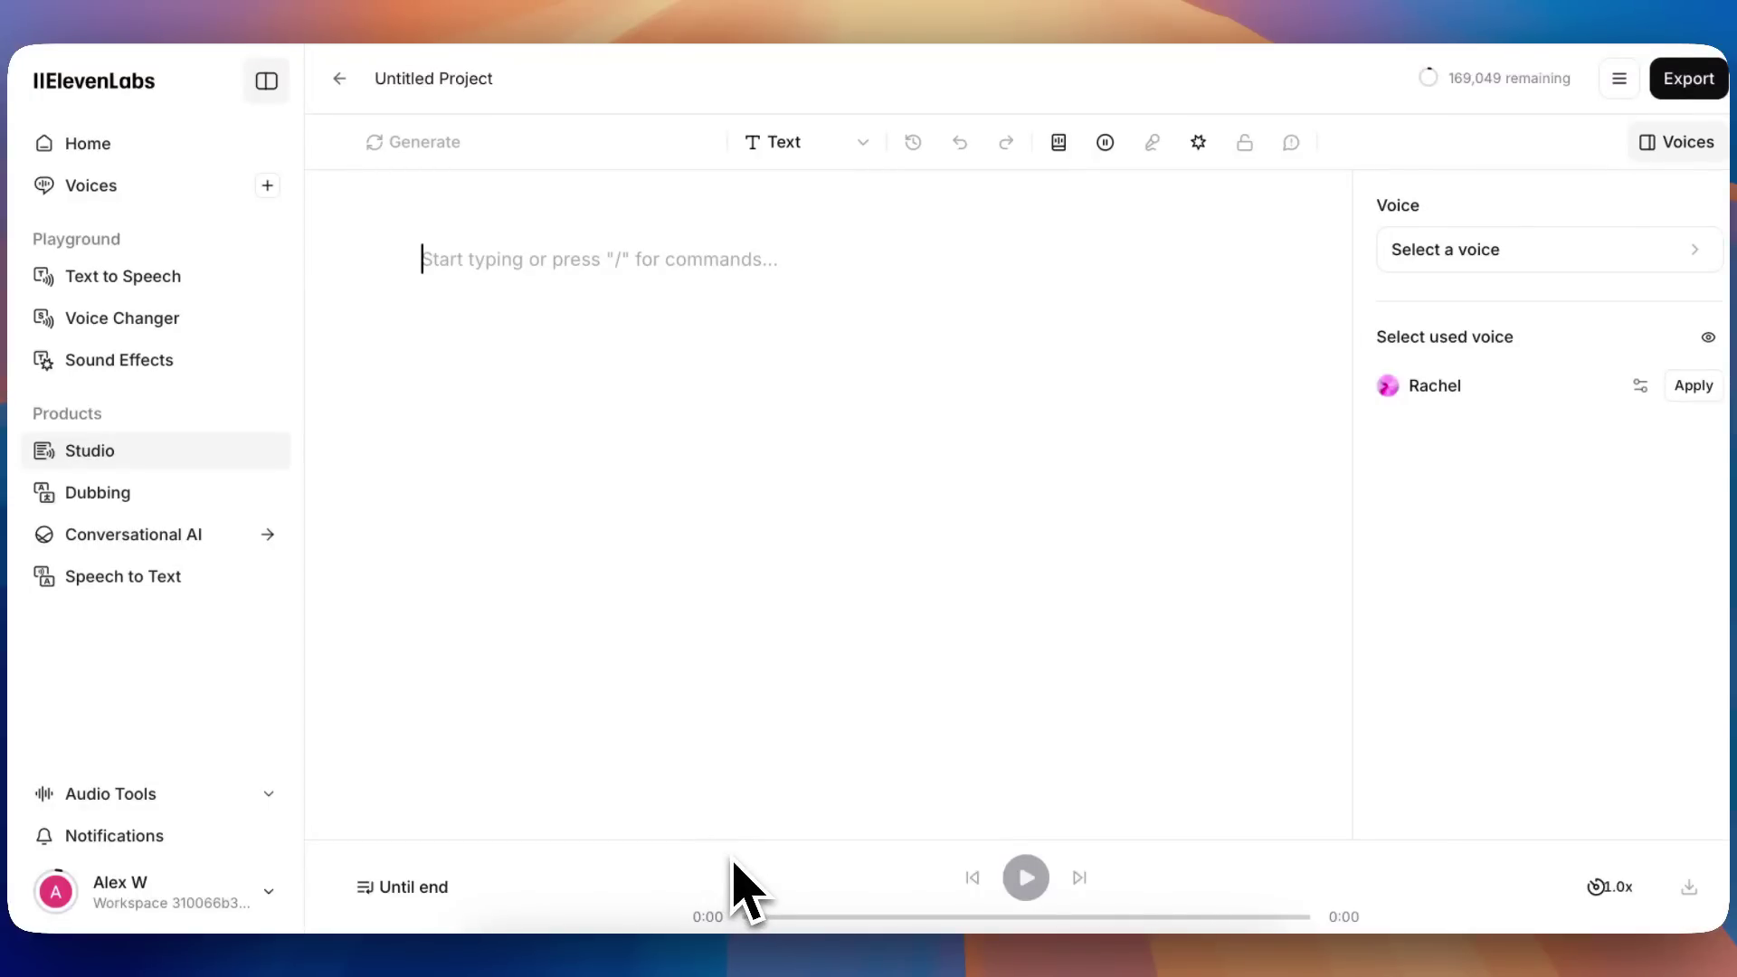
text(This is a test This is a test again)
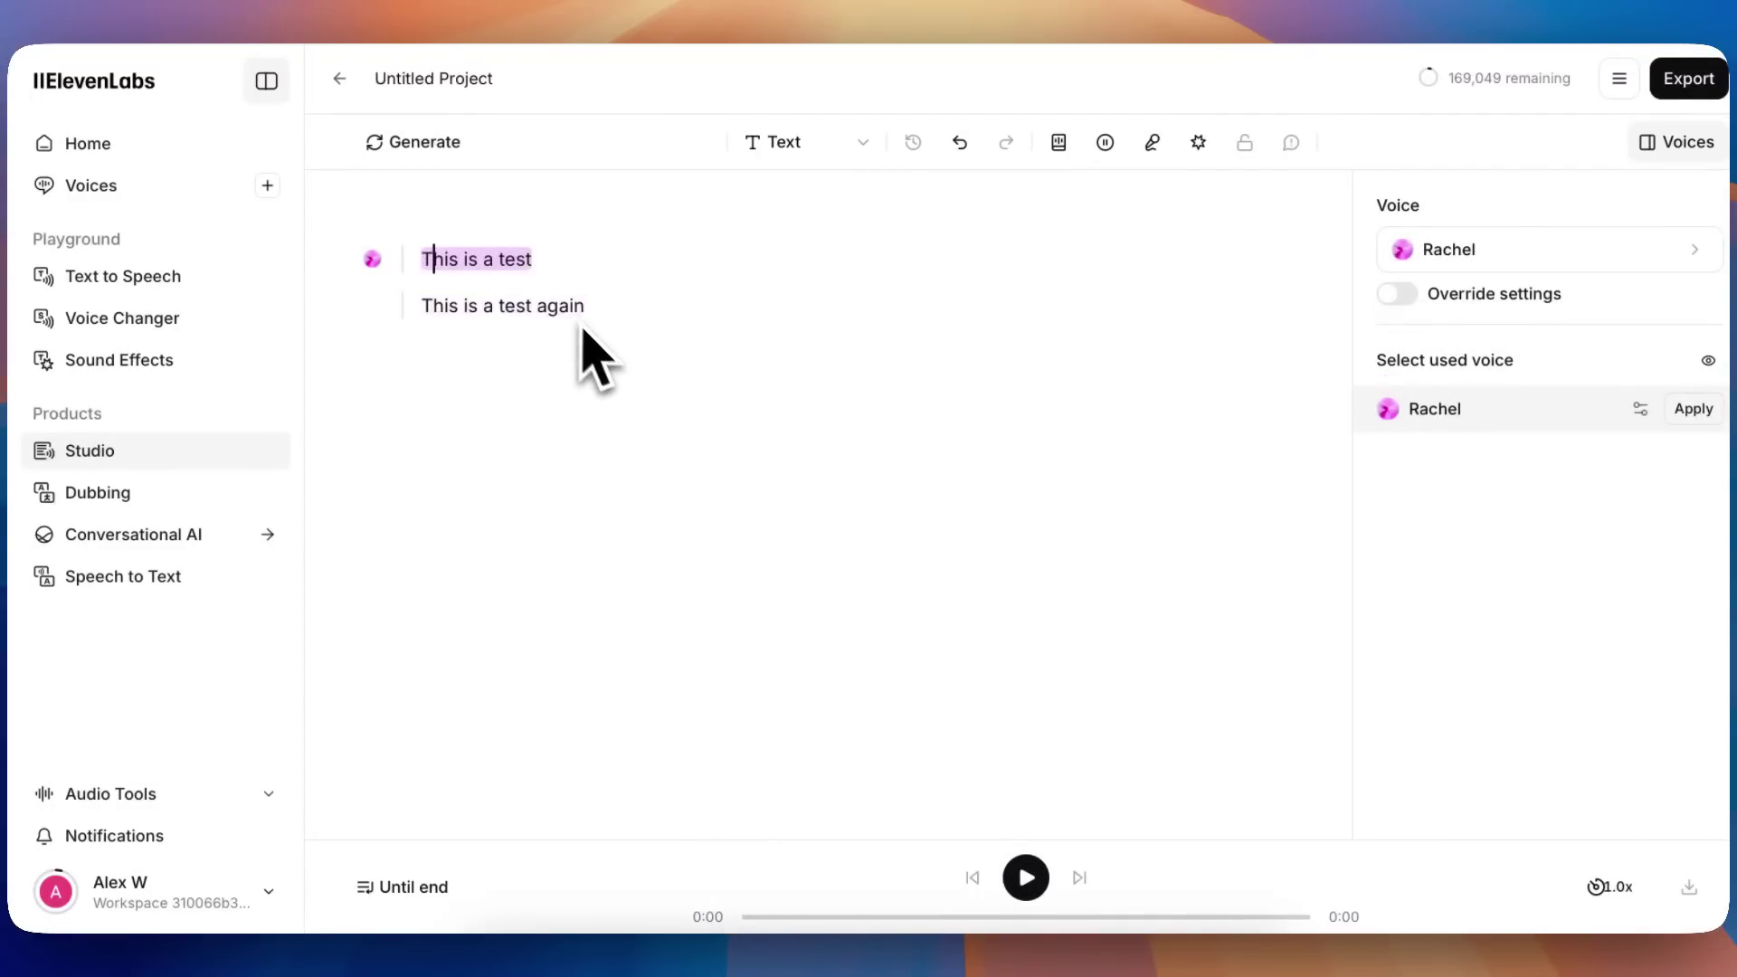
Assign the voice Mark - Natural Conversations to the second line, "This is a test again".
click(494, 307)
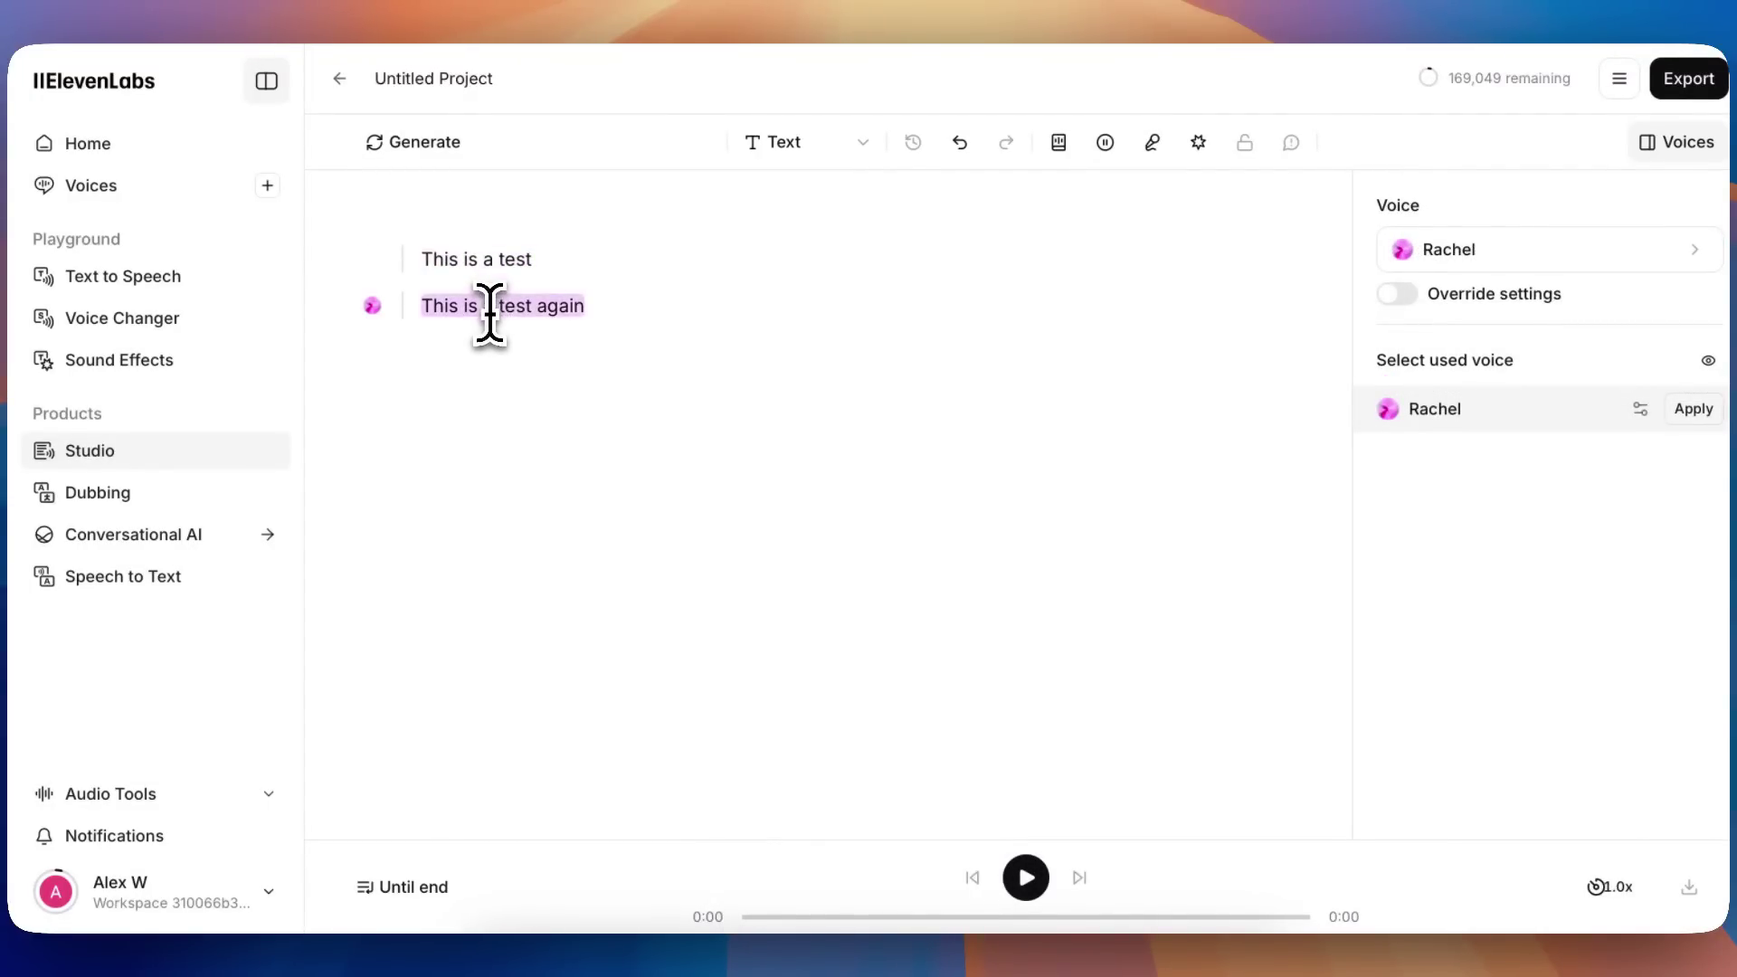
drag(588, 315, 419, 304)
click(1575, 258)
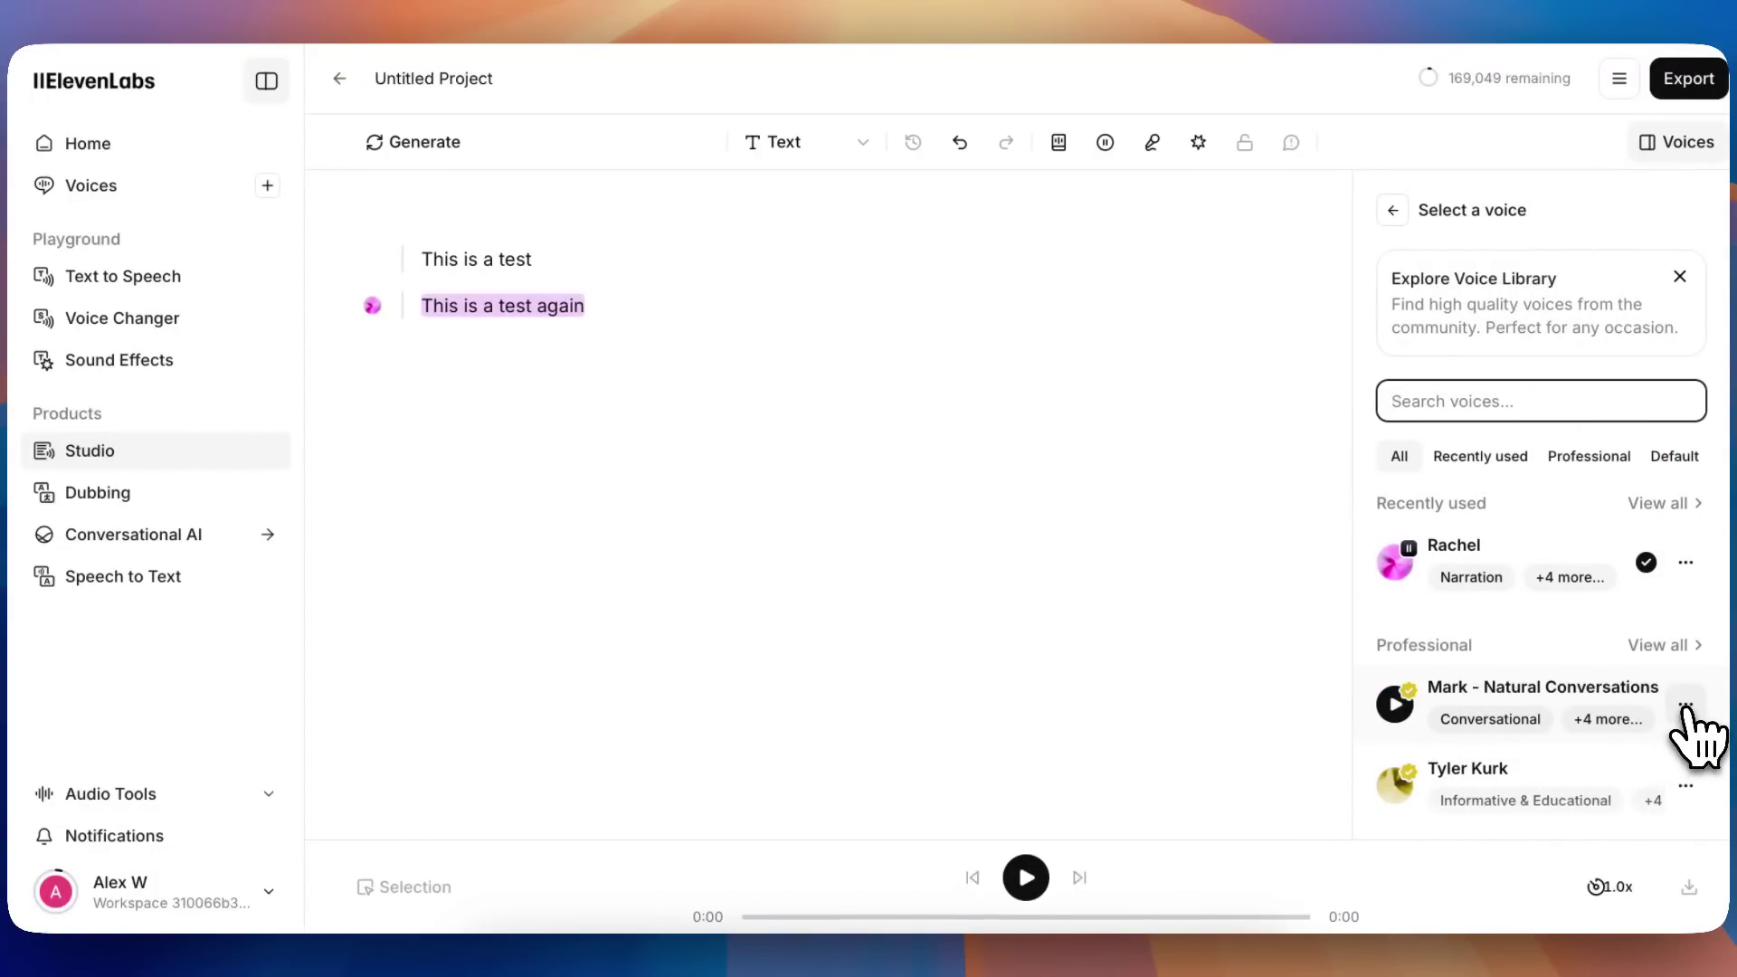
click(1642, 701)
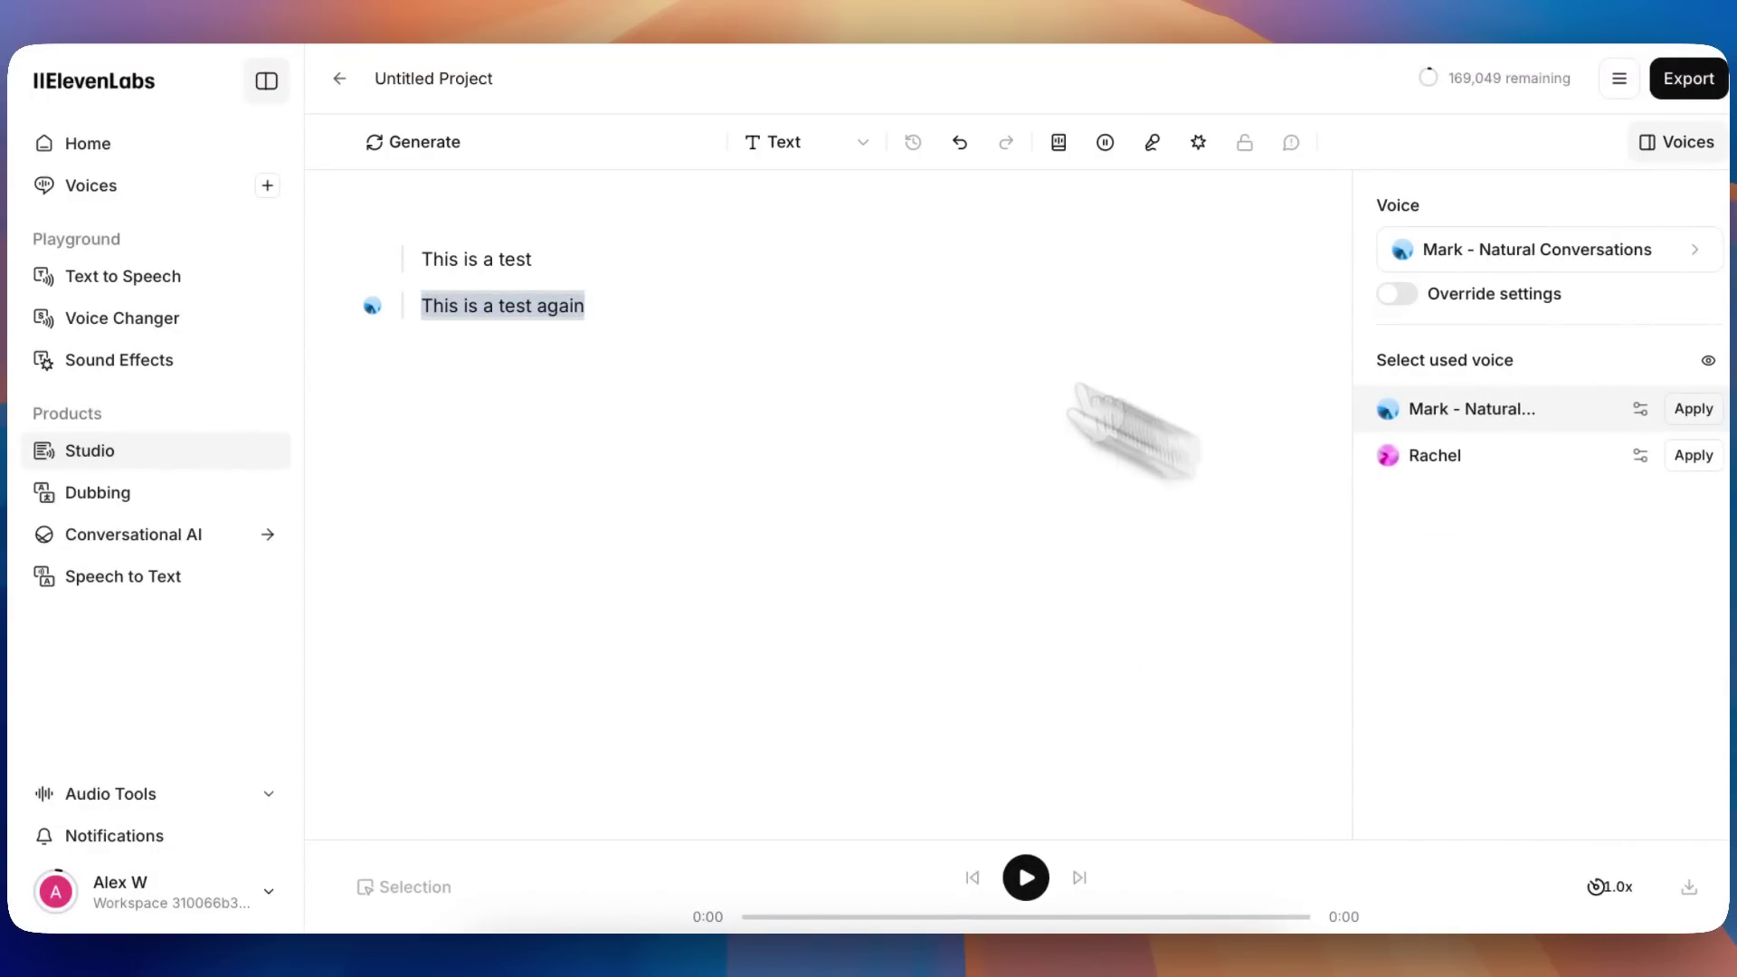
Check which voice is assigned to each of the two lines, ending with the second line selected.
click(463, 258)
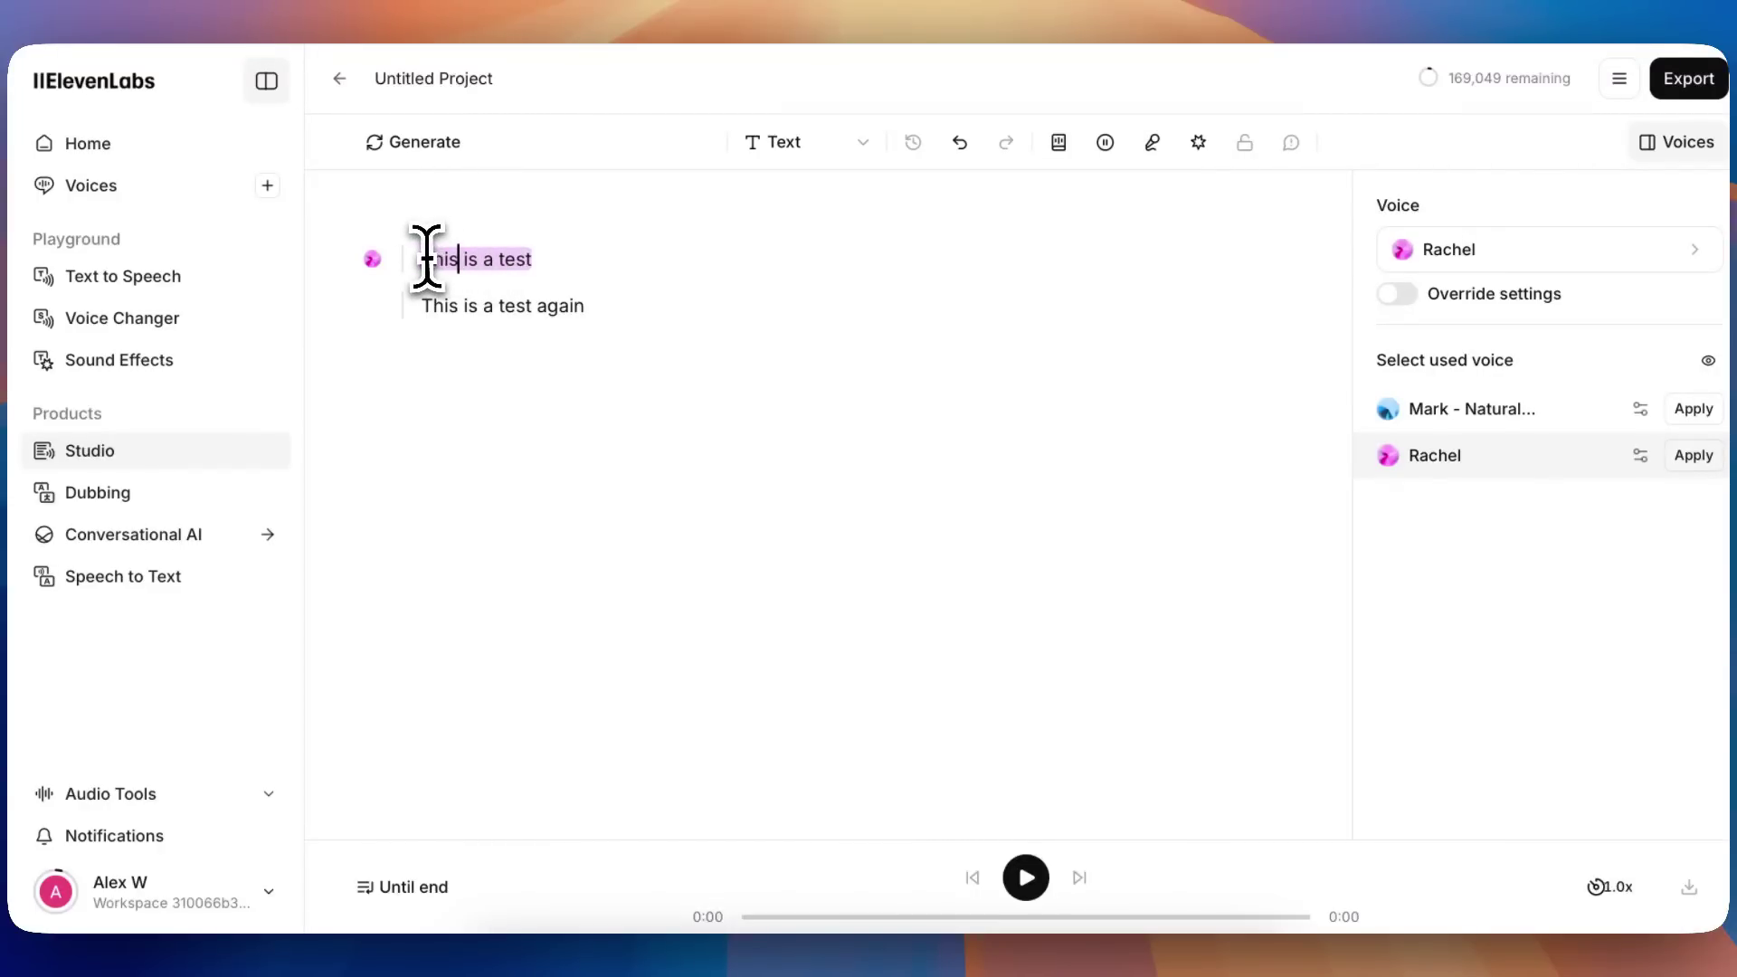
click(436, 306)
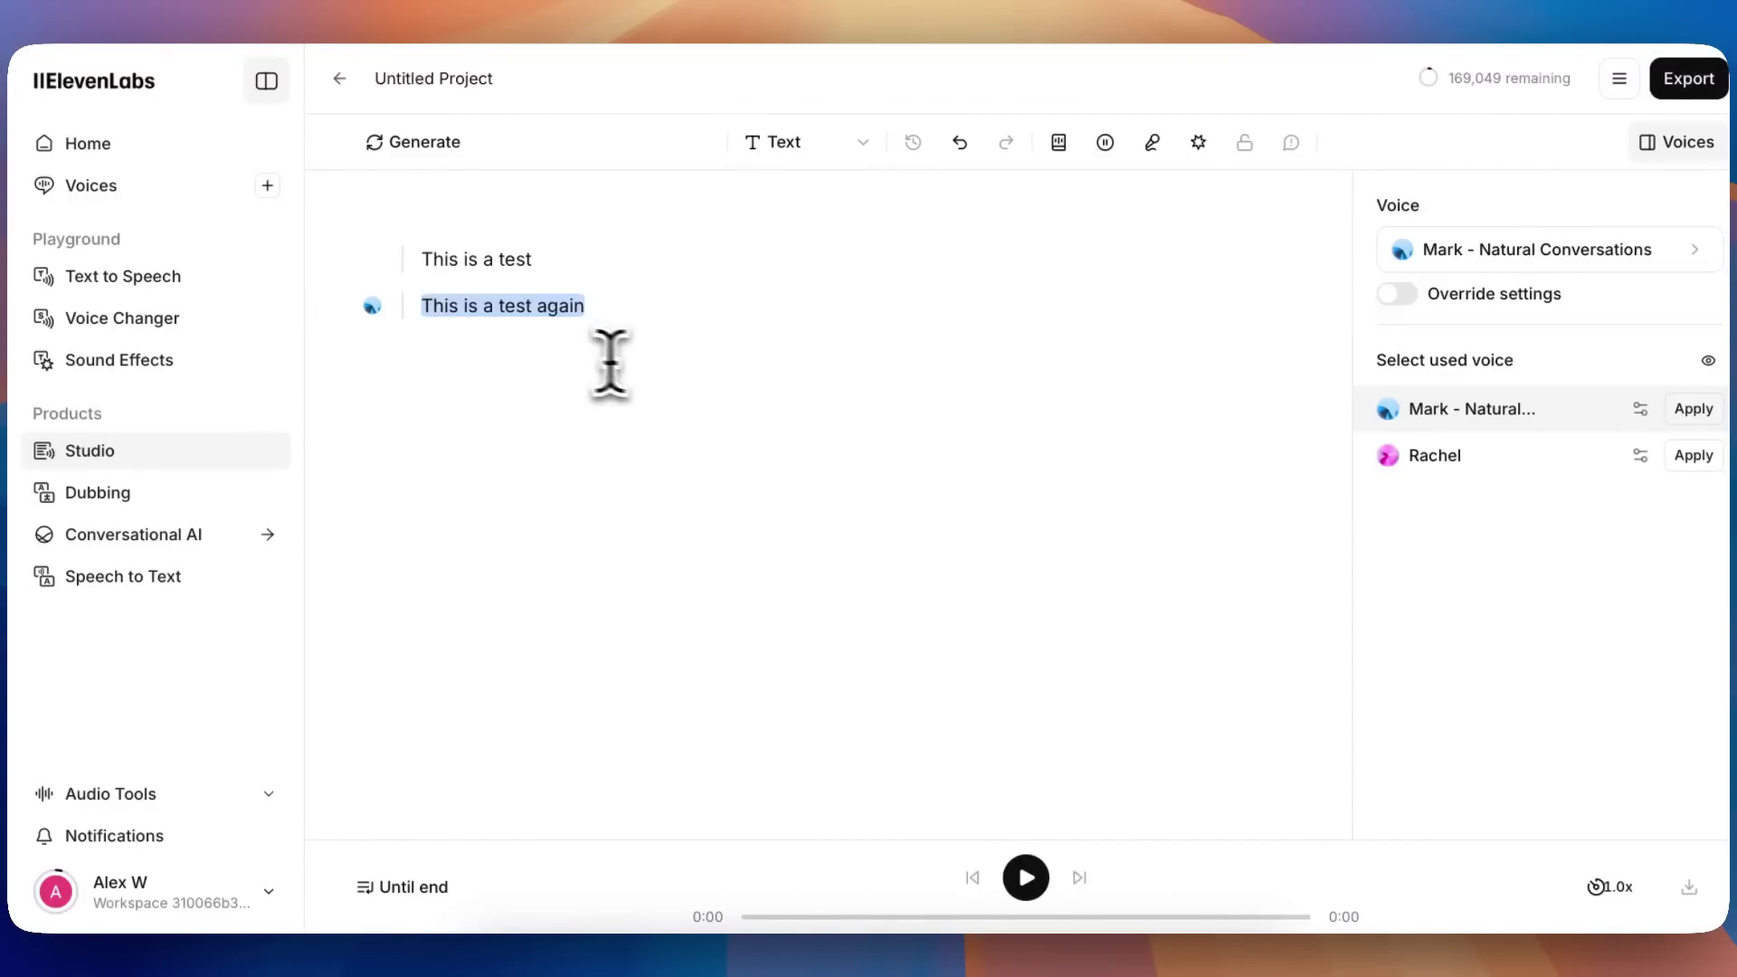
click(687, 312)
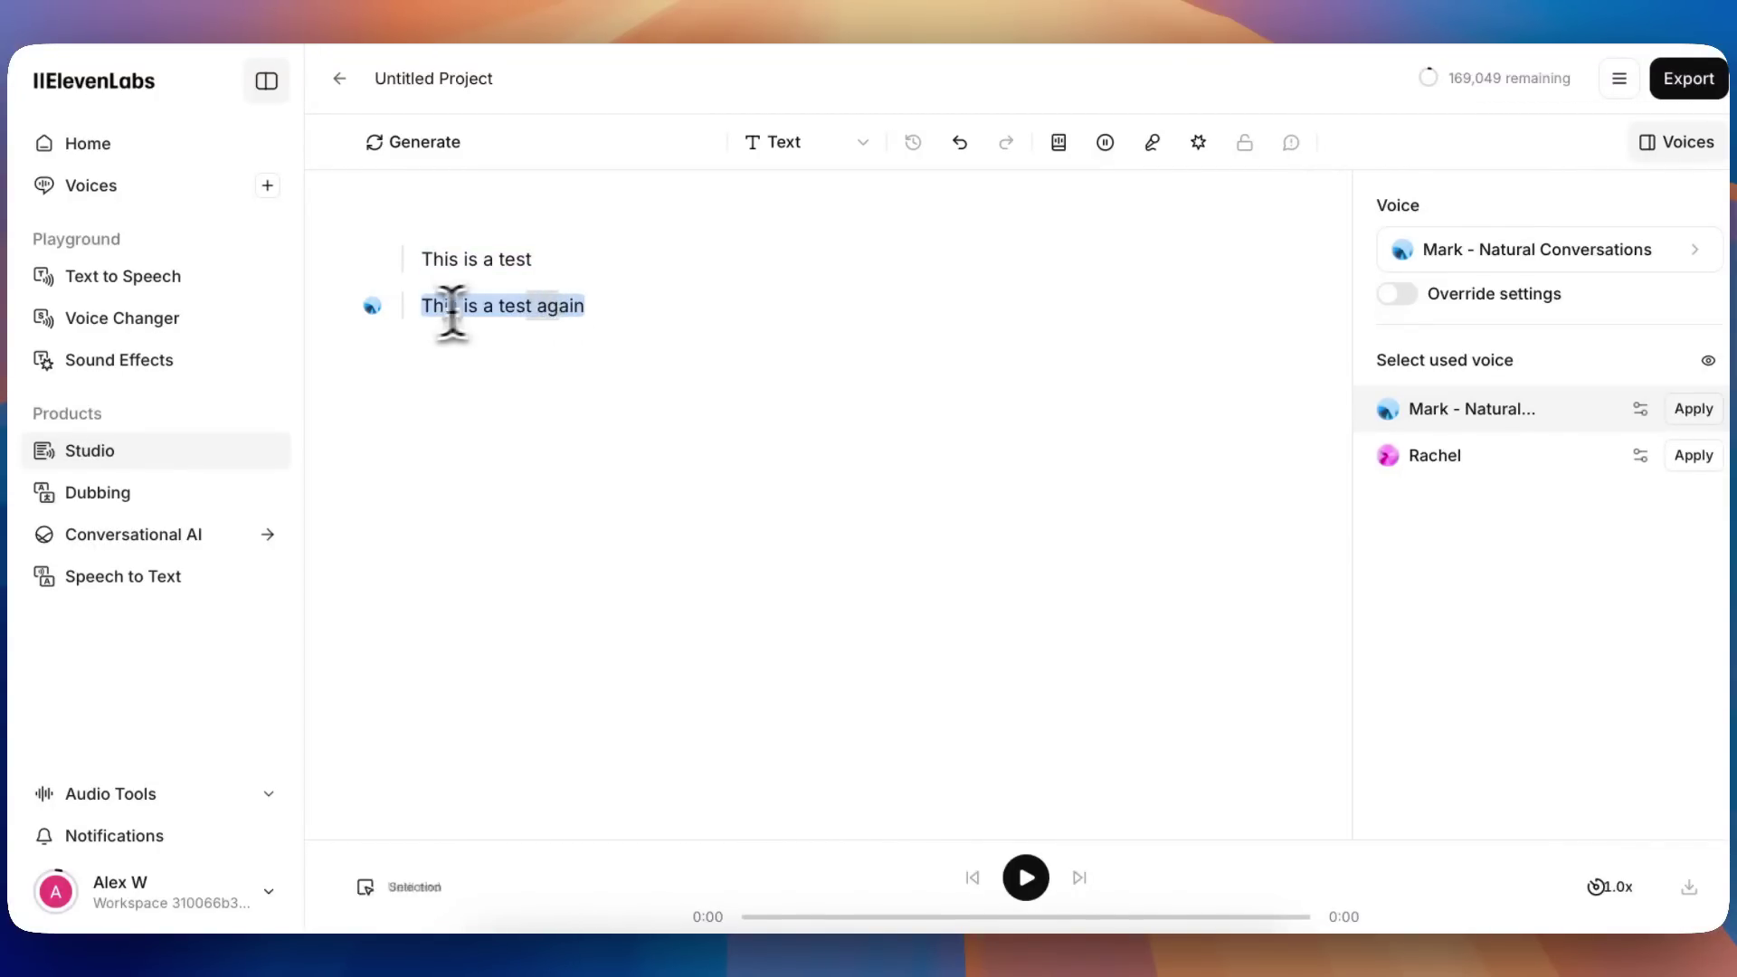
drag(457, 309, 419, 341)
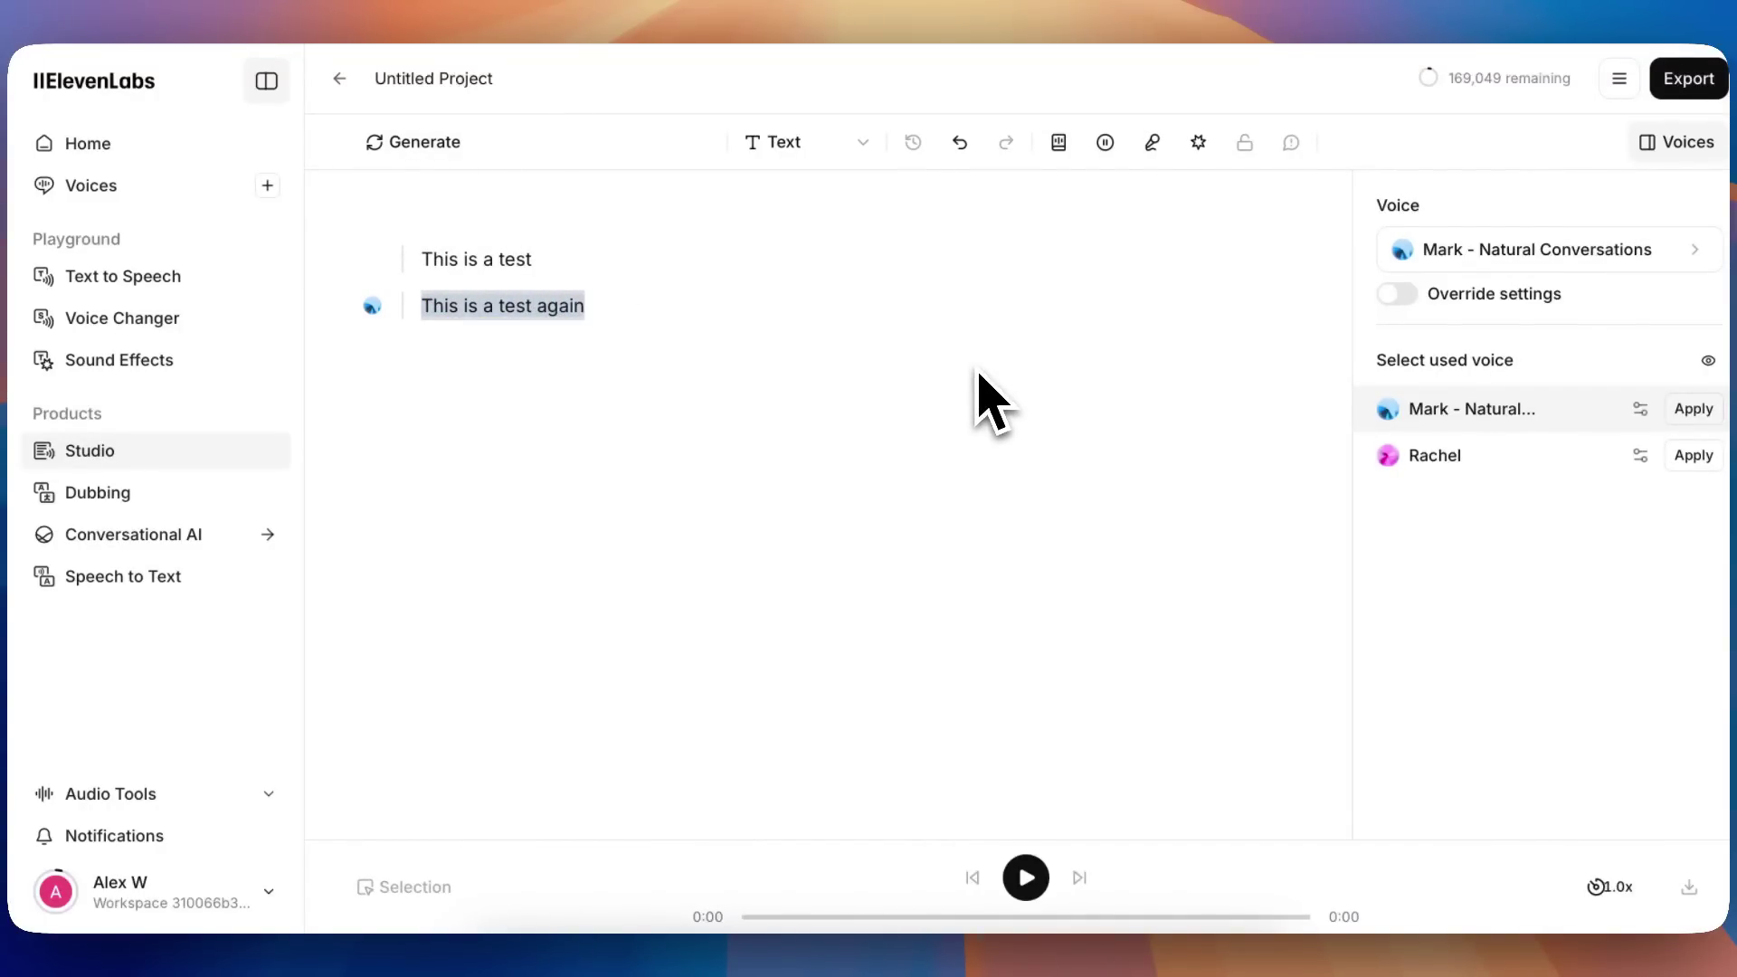
Start a new dub in Dubbing with Spanish as the target language and YouTube as the video source.
click(285, 493)
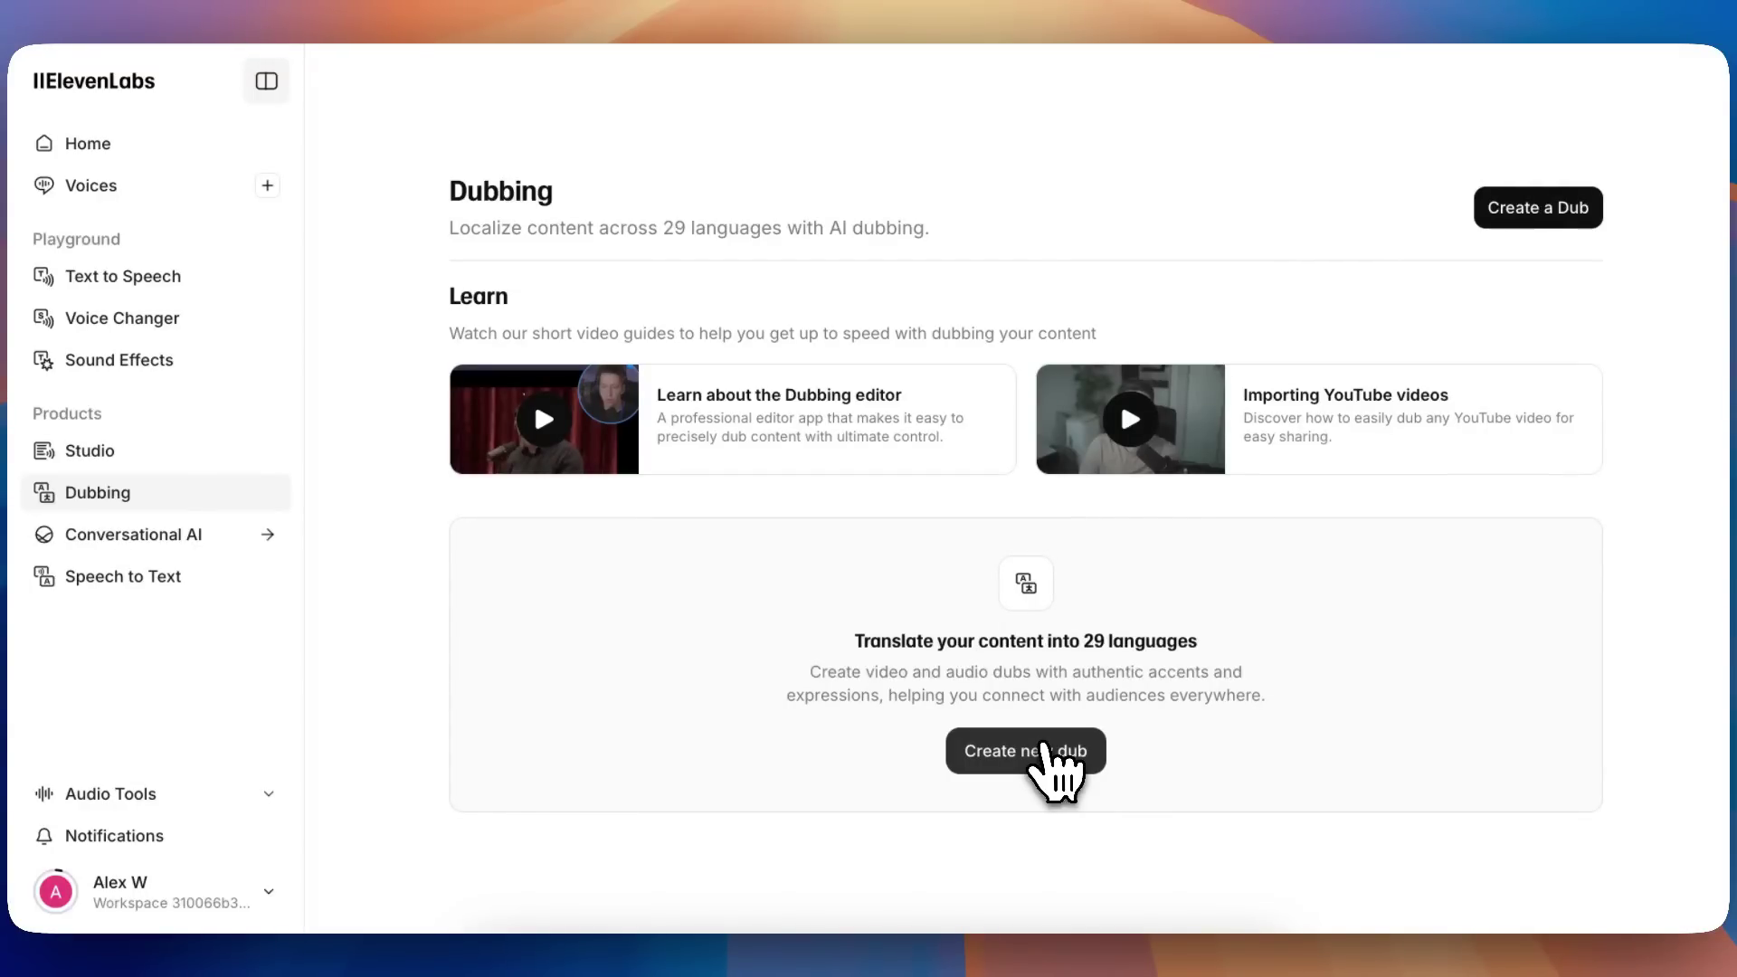
click(1058, 758)
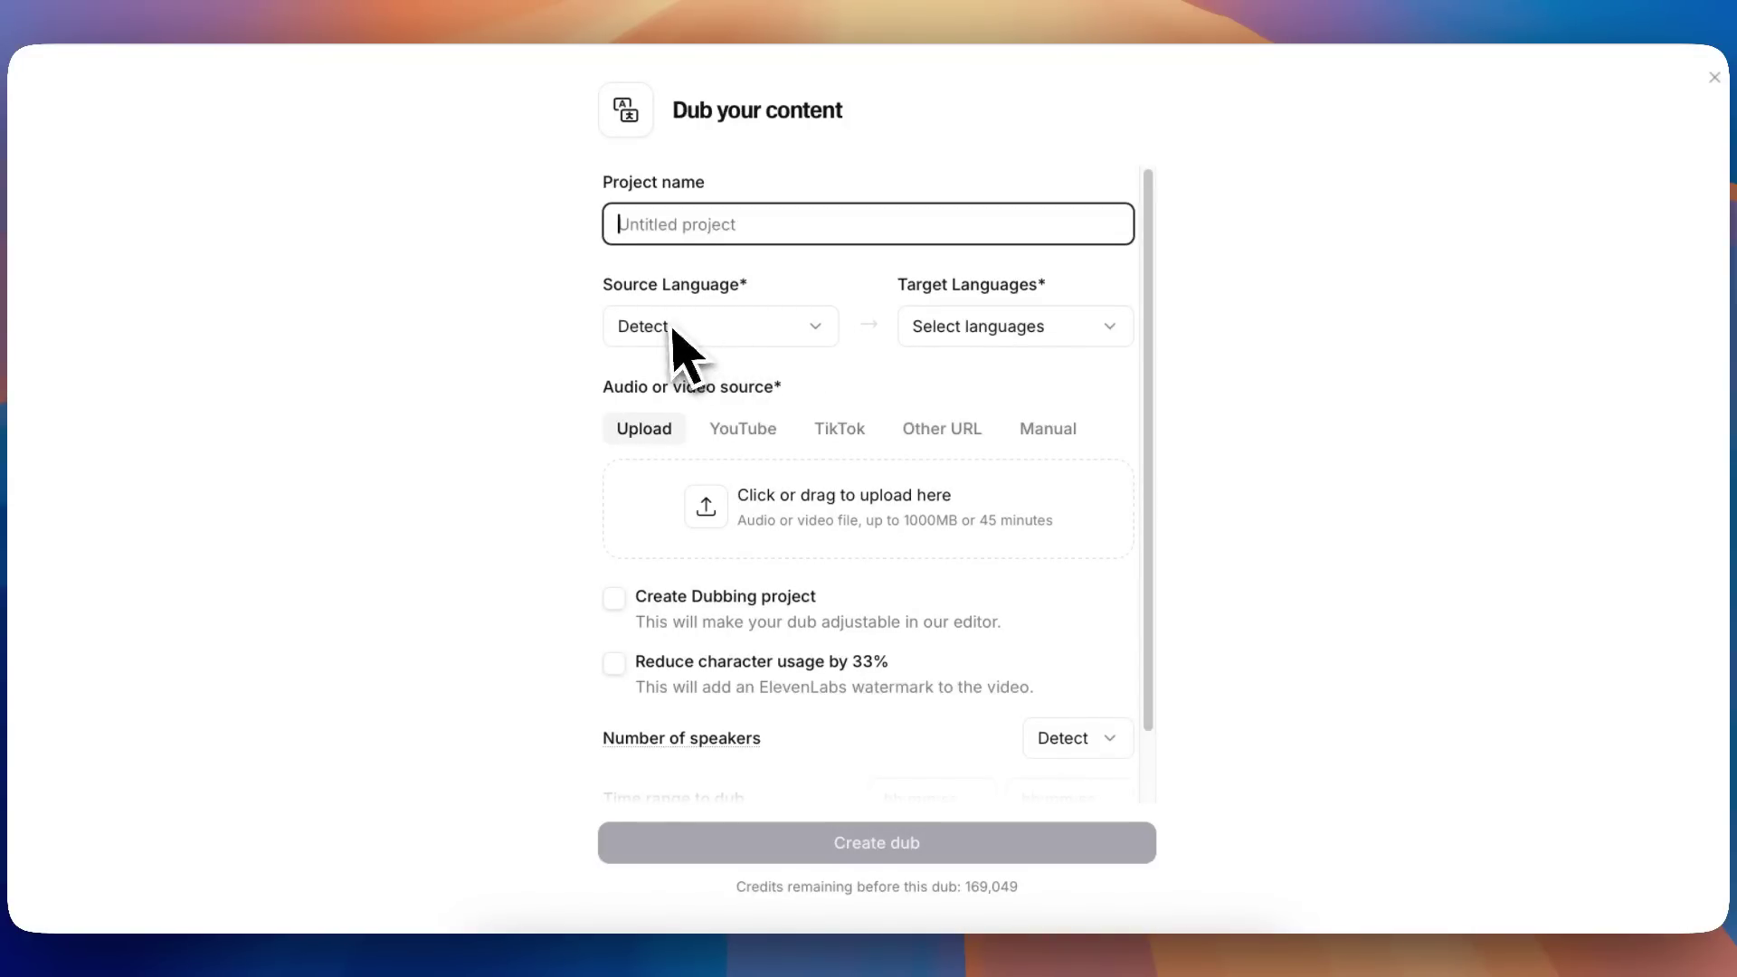
click(986, 333)
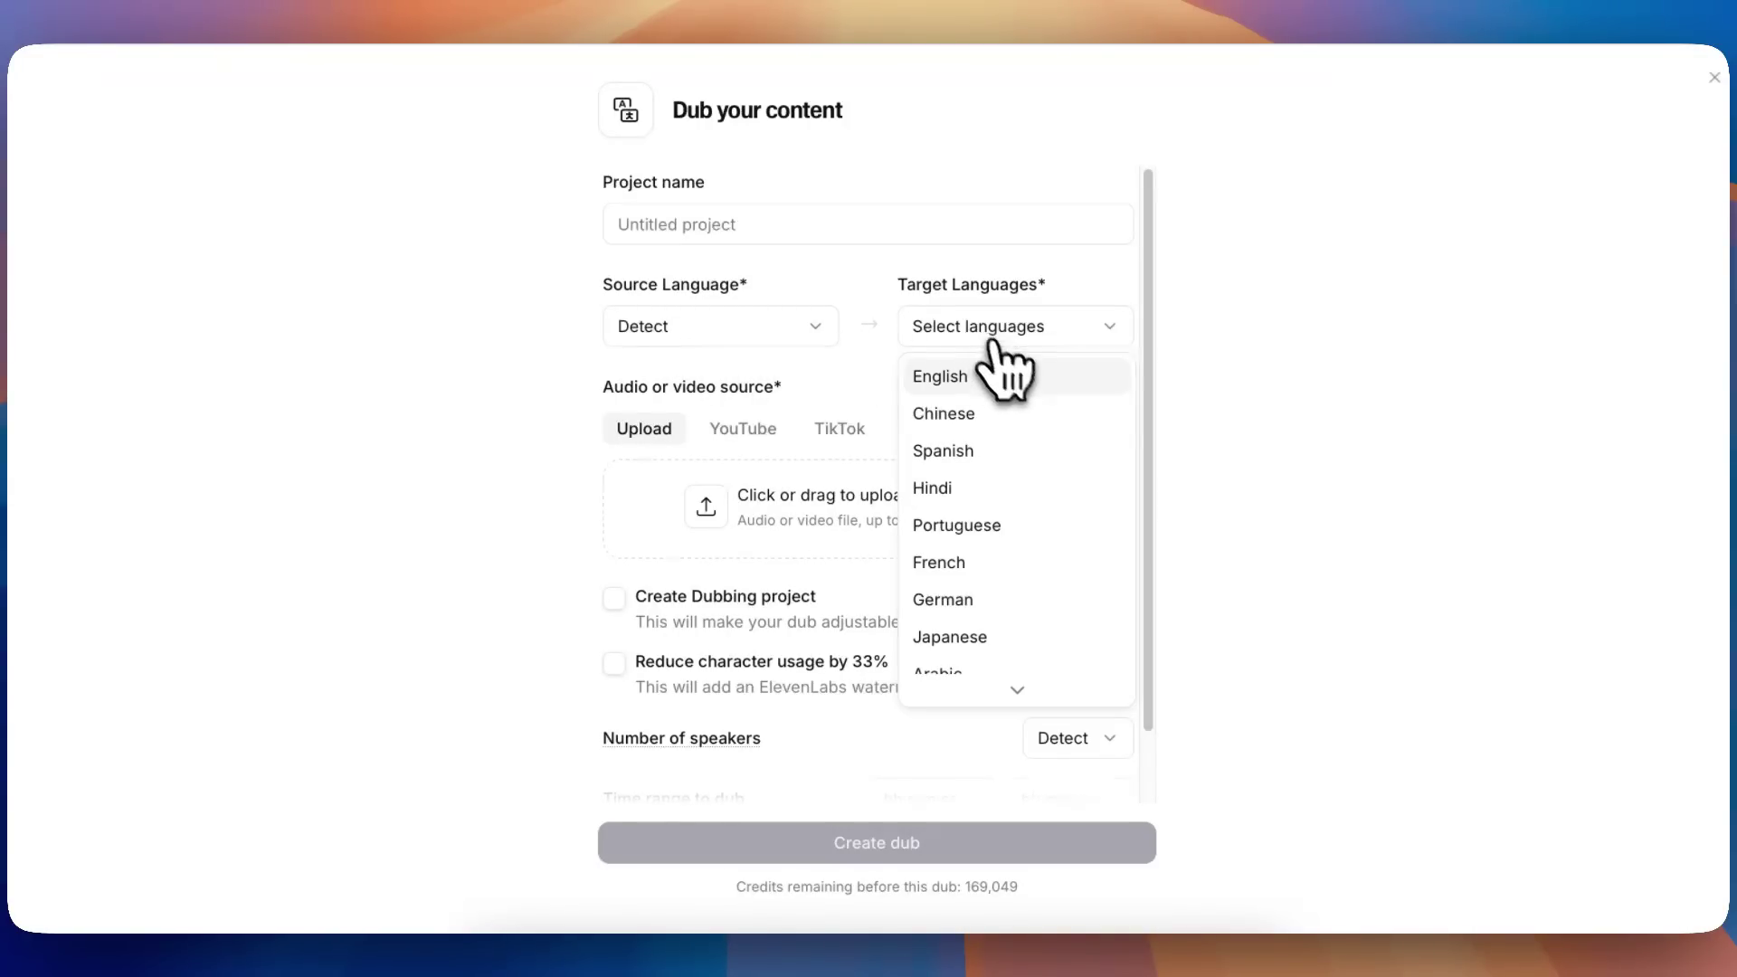
click(970, 459)
click(382, 520)
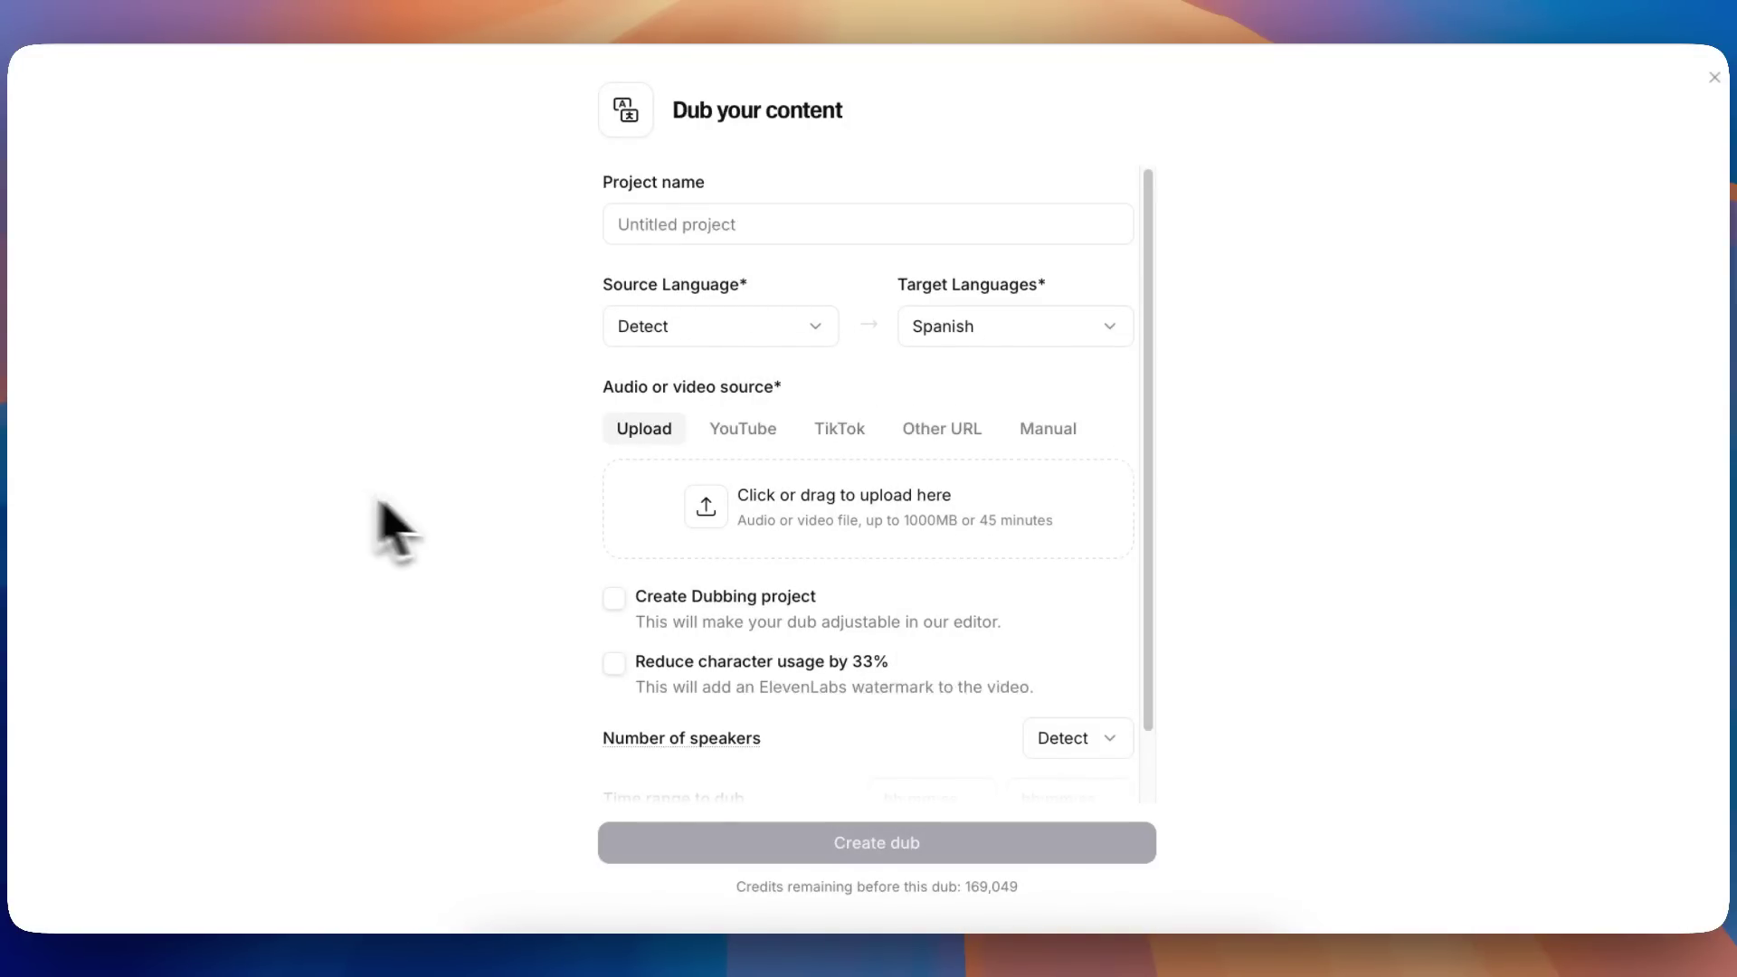
scroll(731, 508, down, 1)
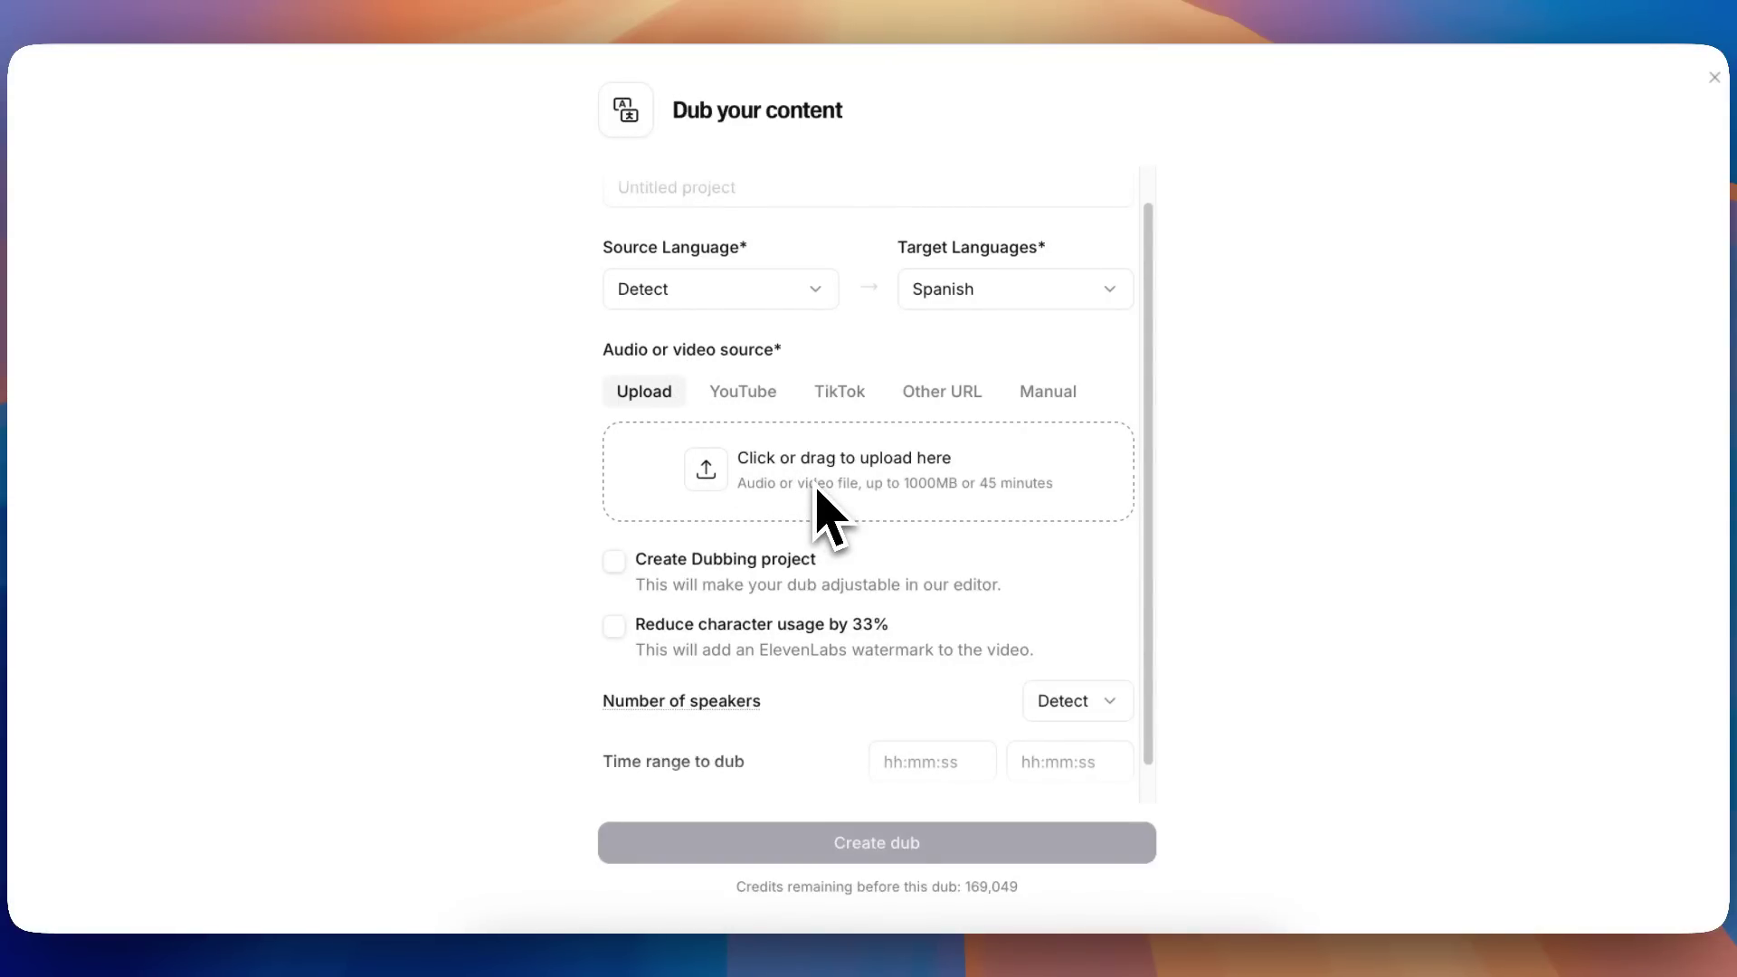
click(744, 395)
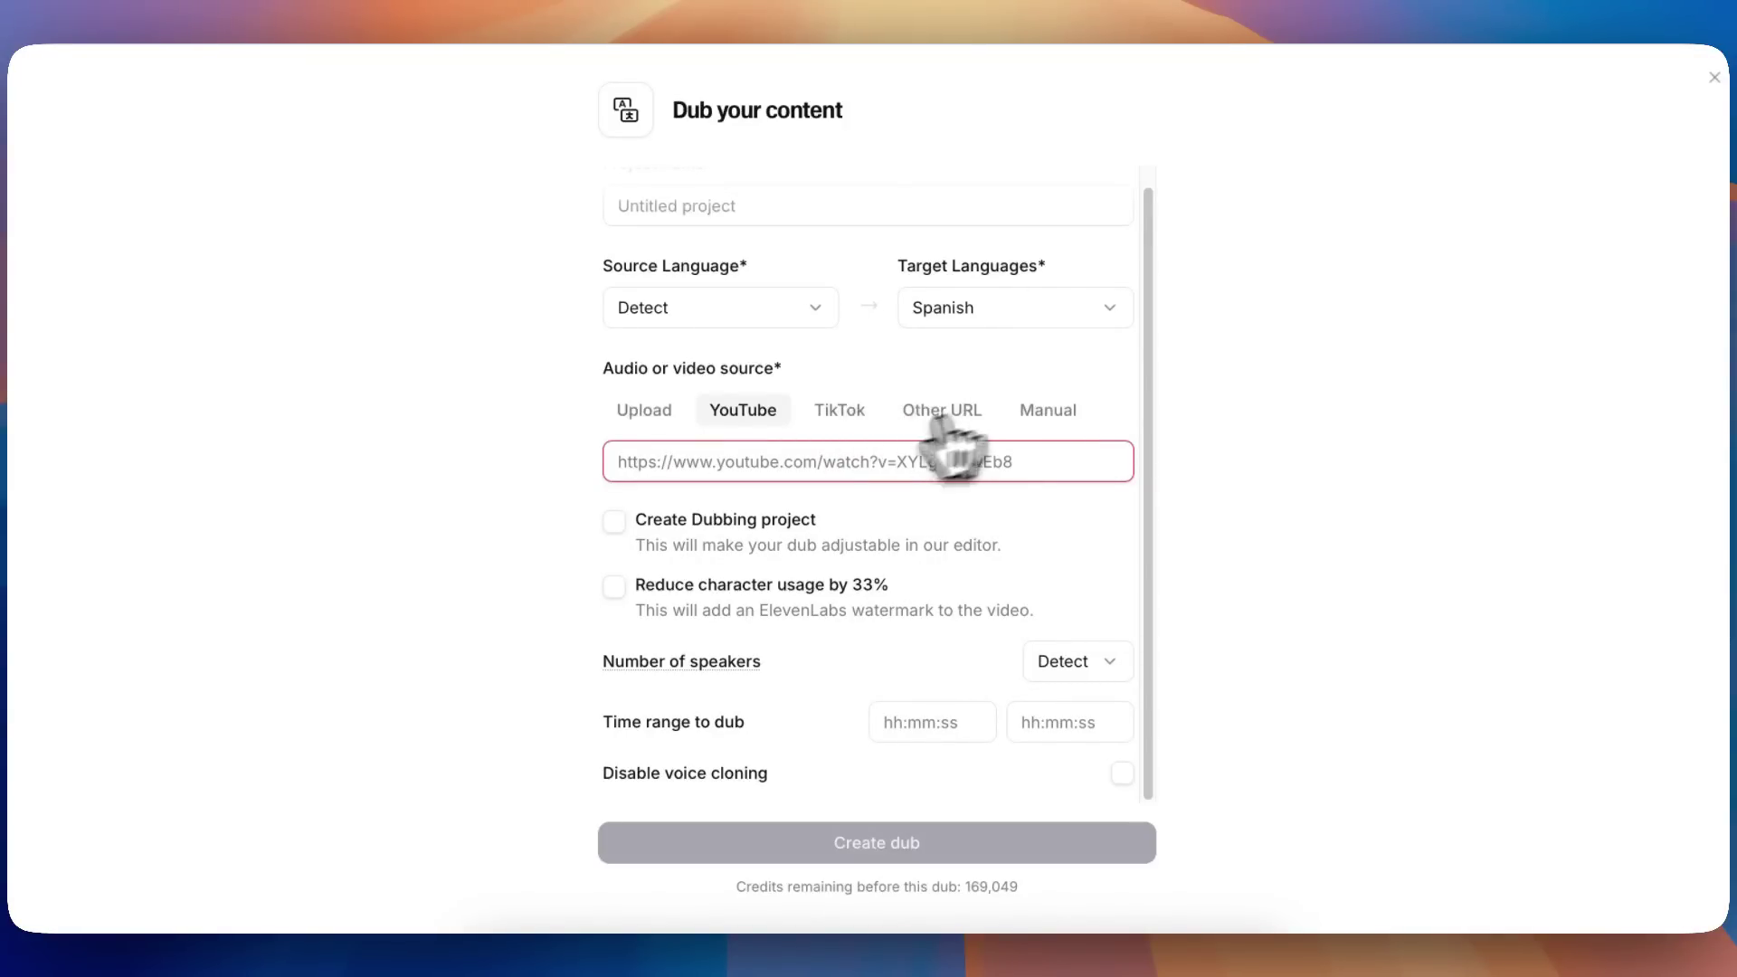
Review the number of speakers choices and the start and end fields of the time range to dub.
click(1100, 678)
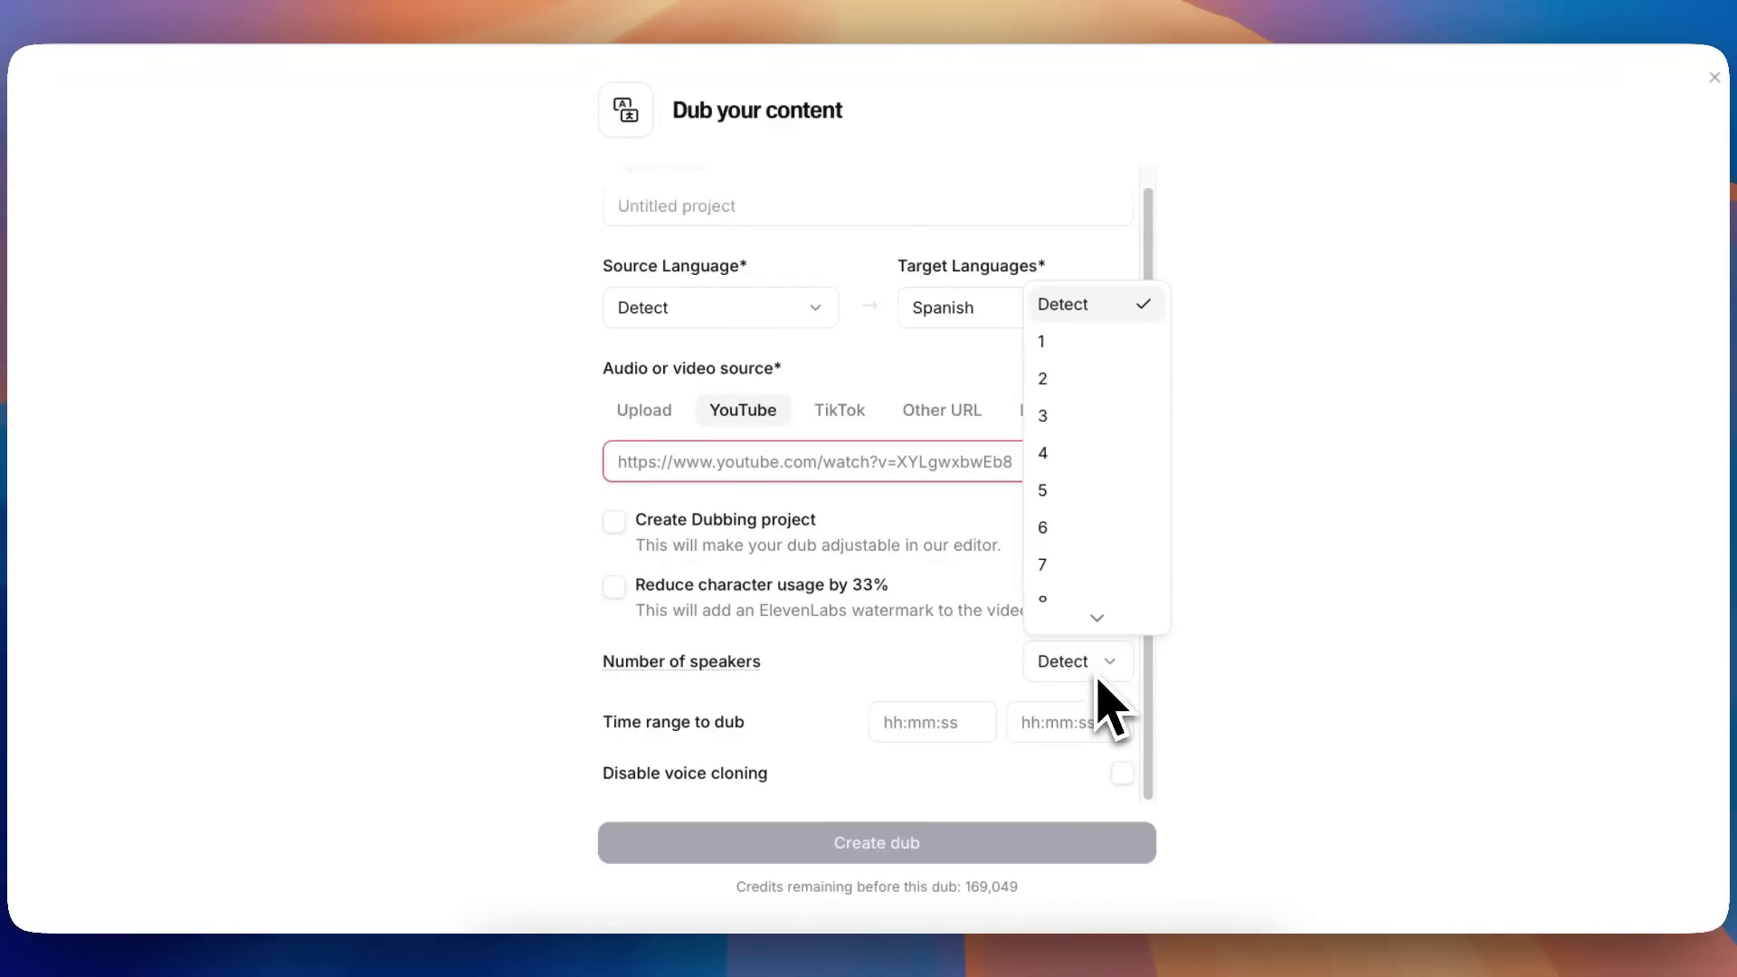
click(1368, 586)
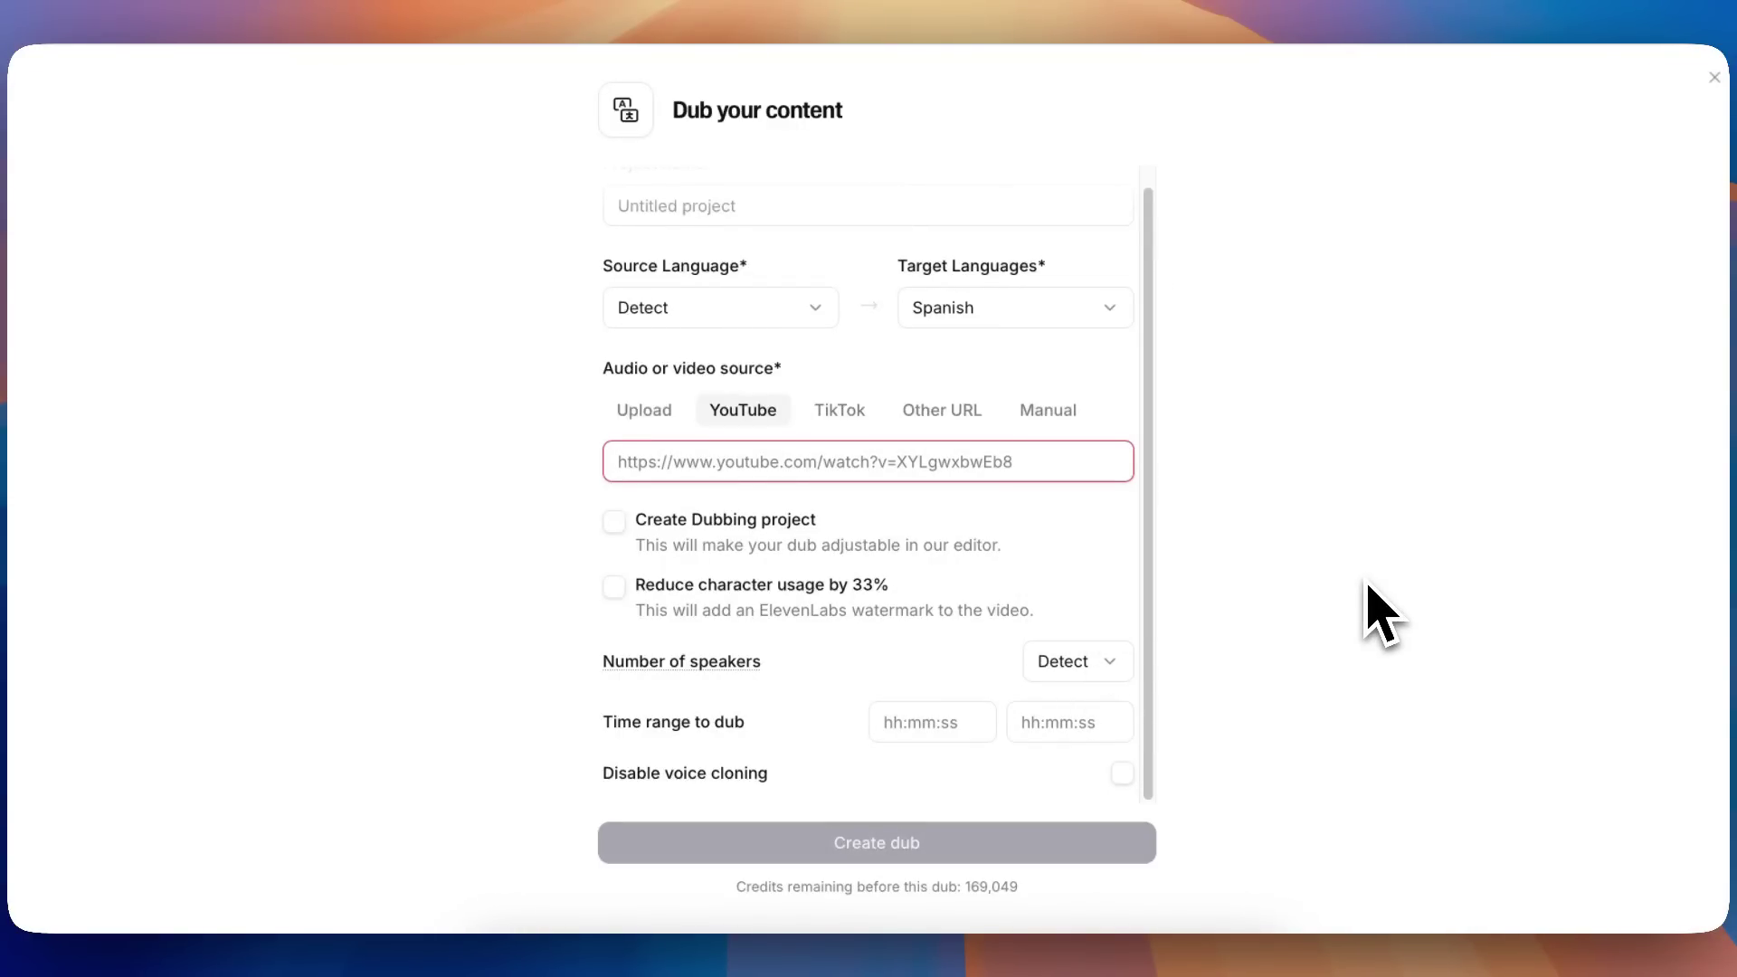
click(913, 723)
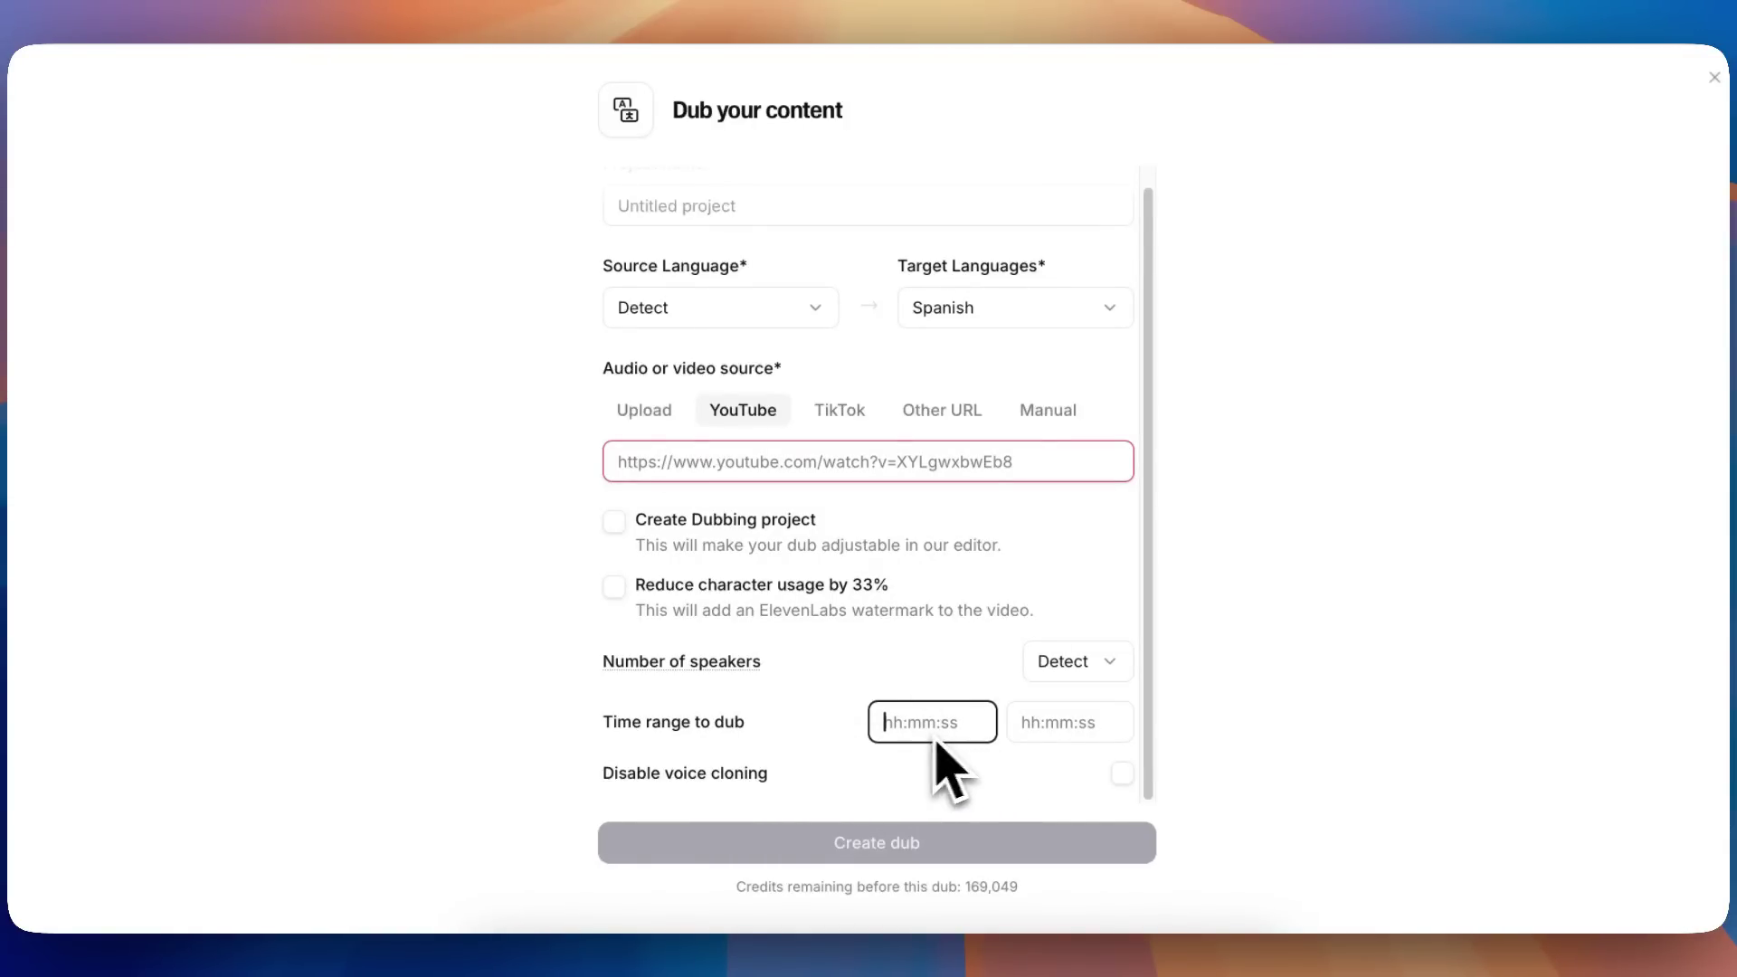
click(1047, 725)
click(900, 729)
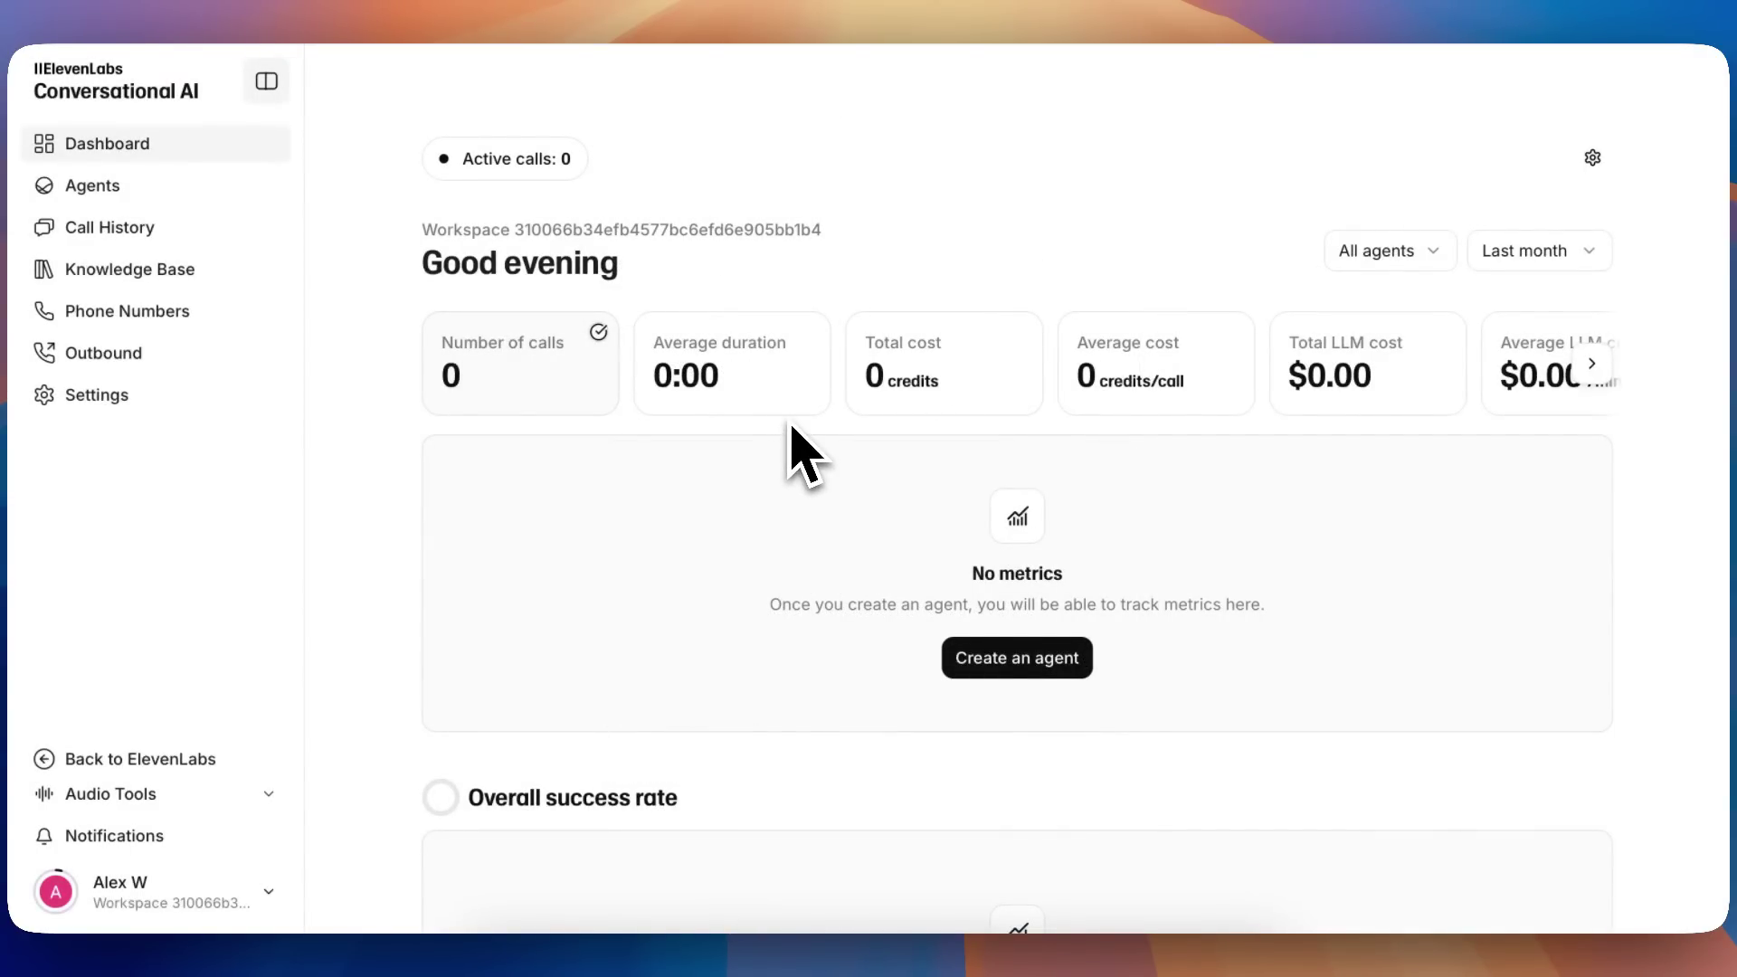
Review the options for adding a new voice on the Voices page, and return to the home page.
click(115, 199)
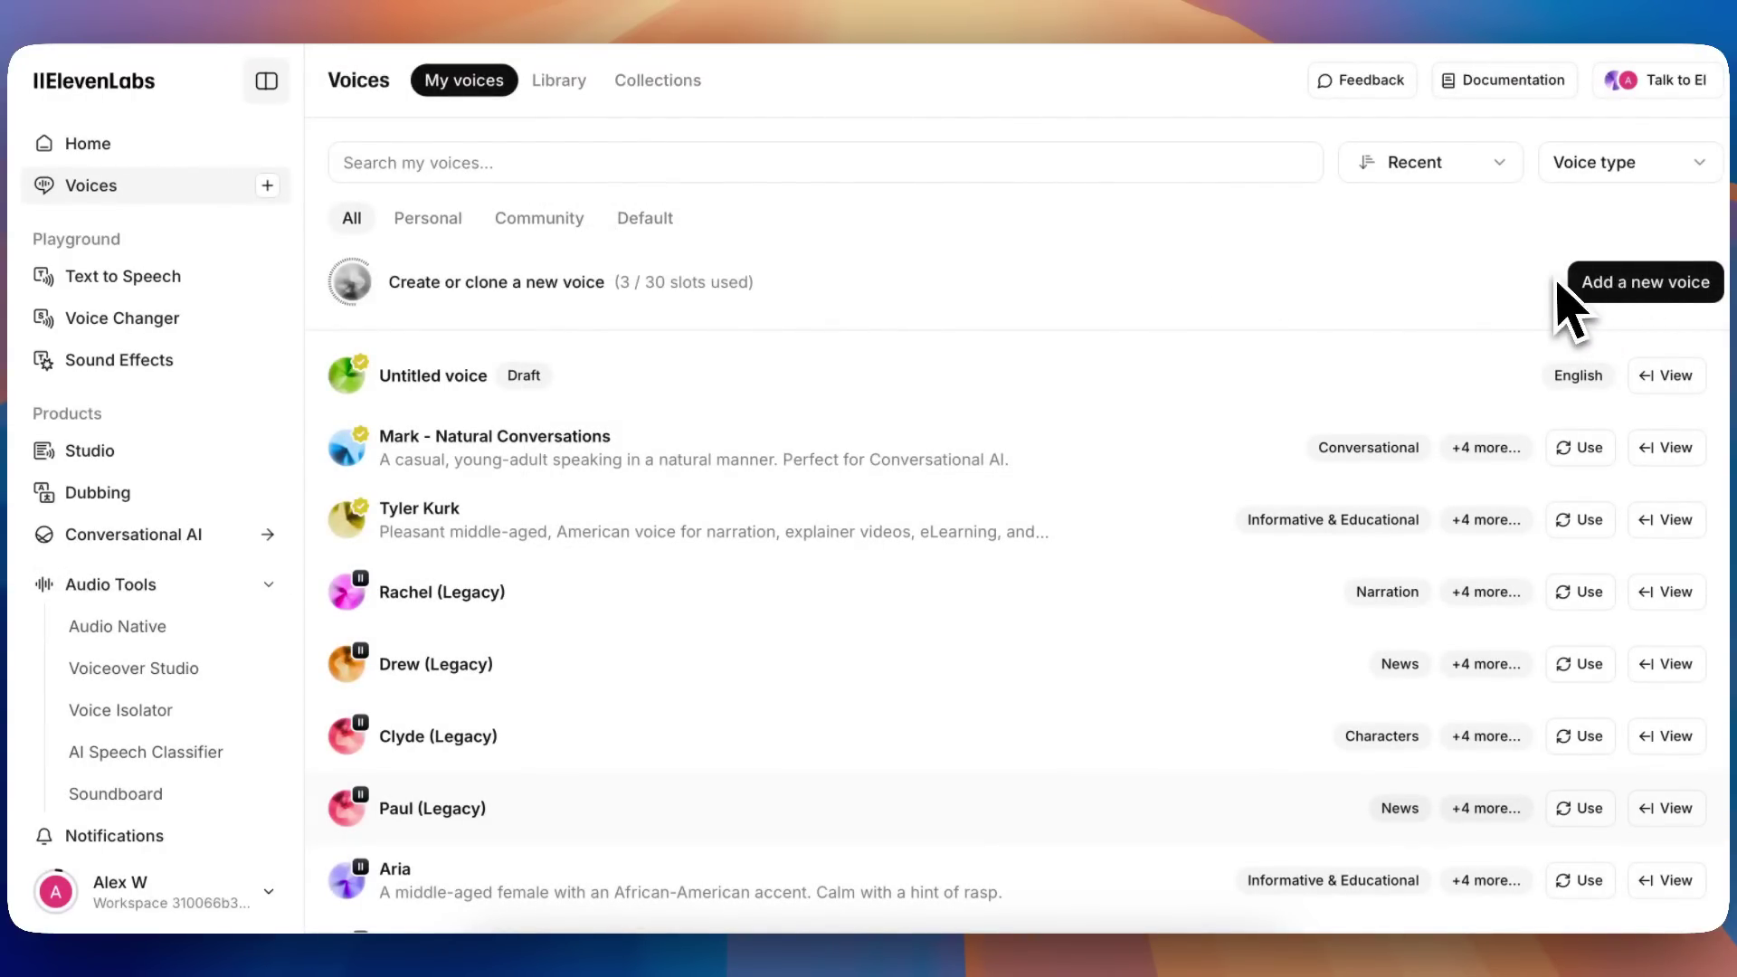
click(1624, 291)
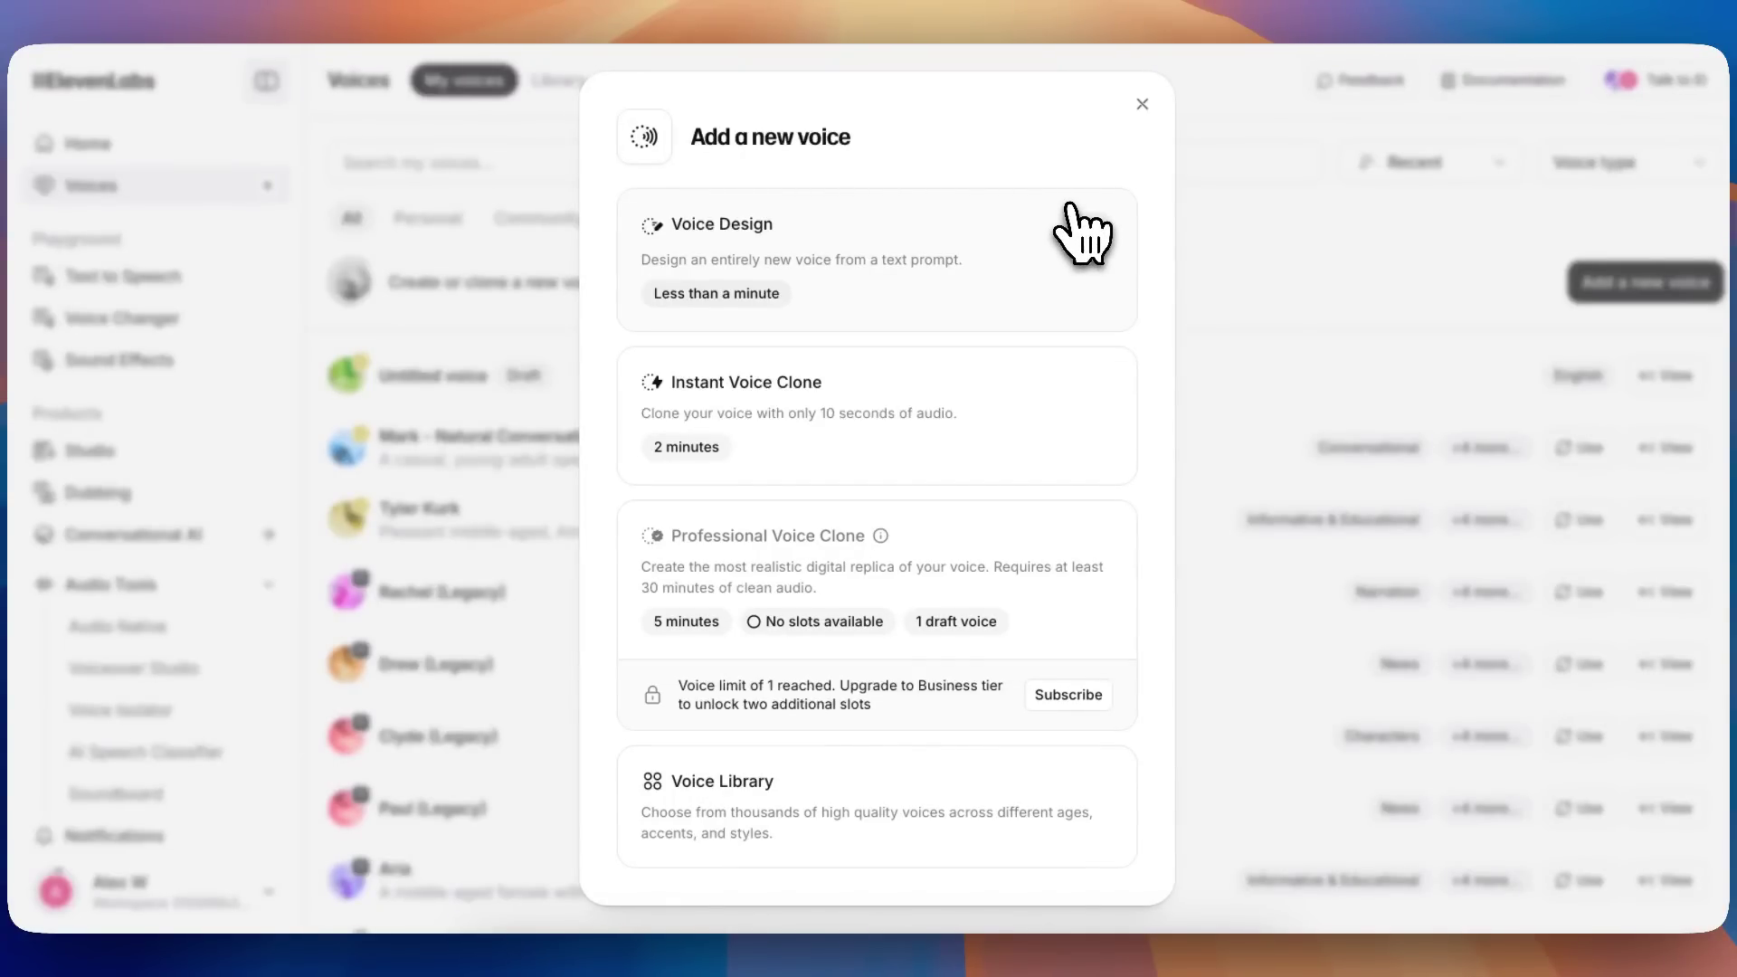
click(1141, 104)
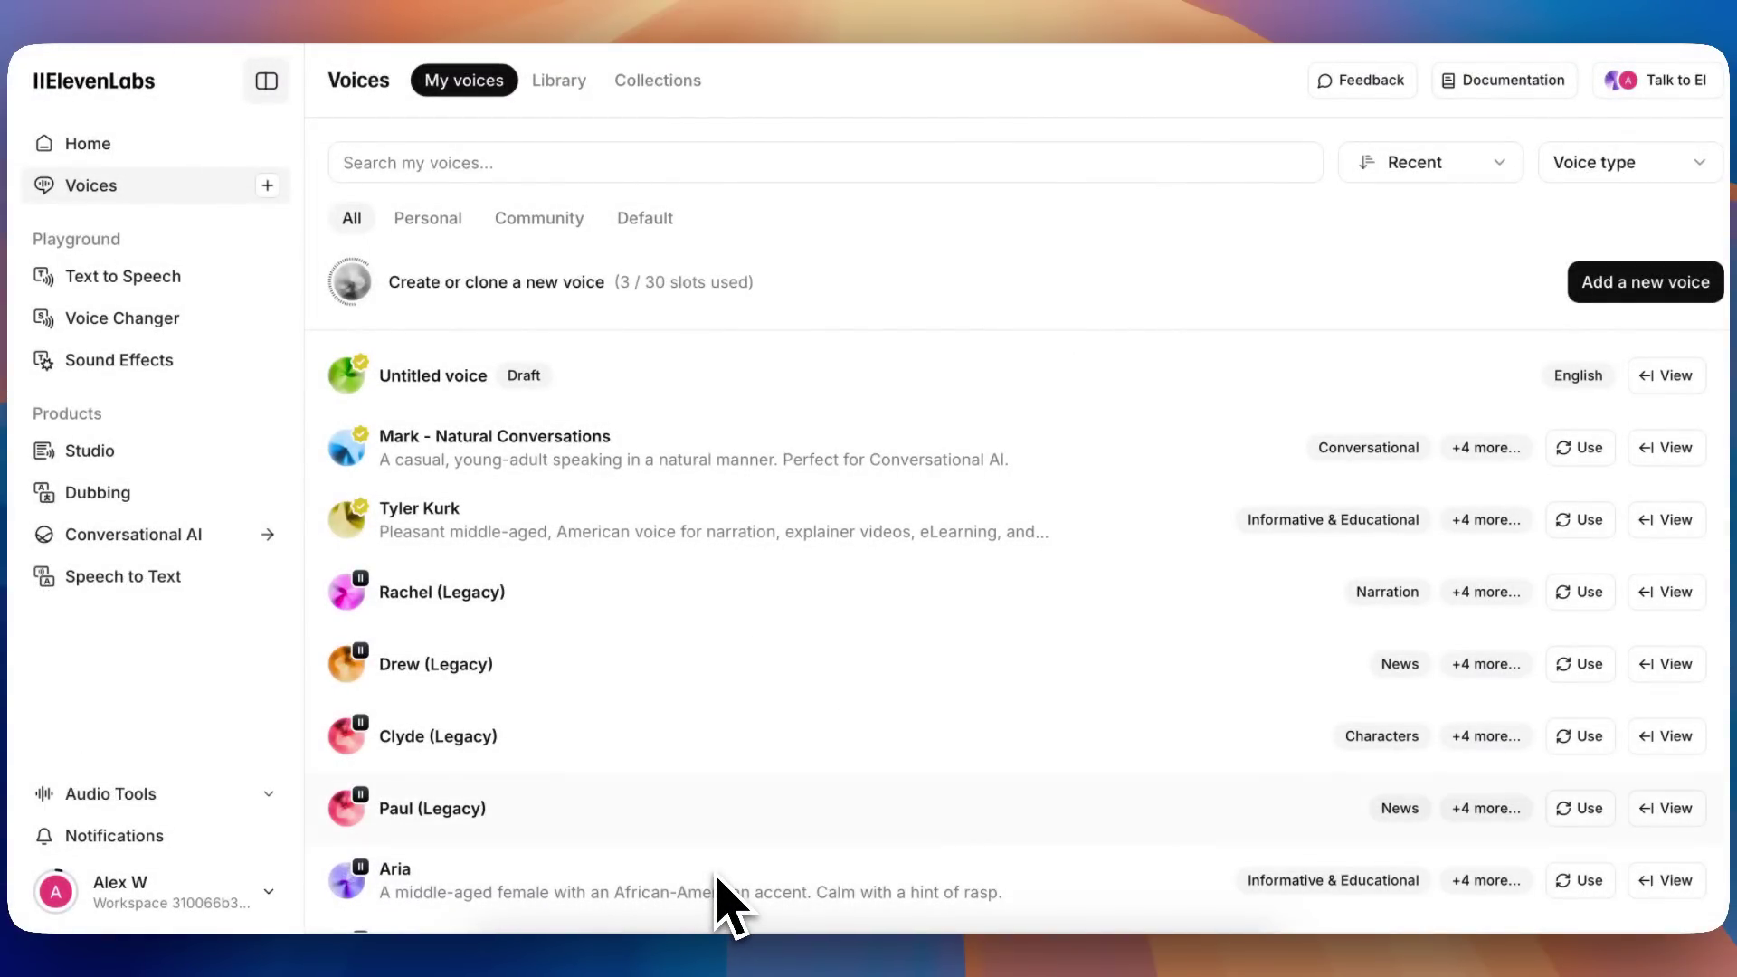
click(145, 150)
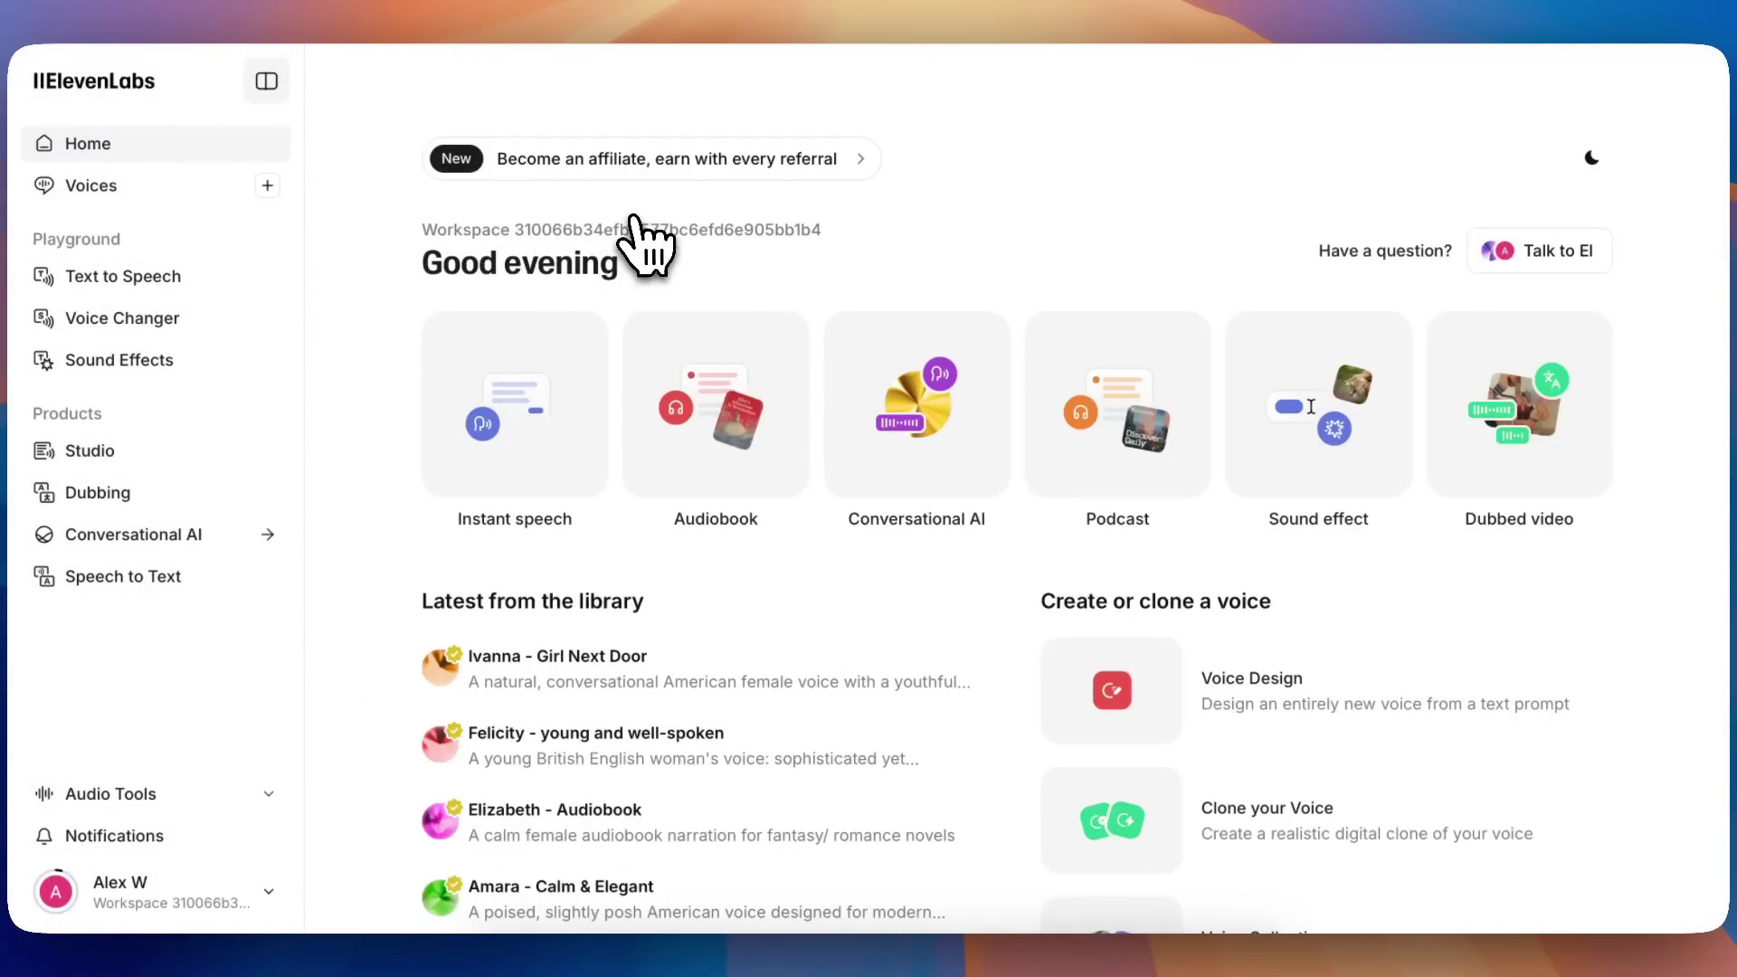